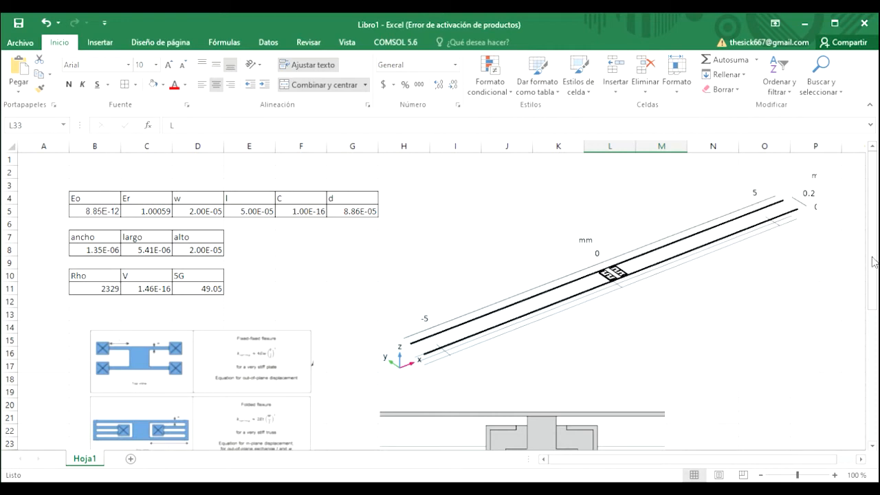
# - Scroll through the worksheet to review the flexure diagrams, the device images and the parameter tables
pyautogui.moveTo(873, 311); pyautogui.dragTo(873, 408)
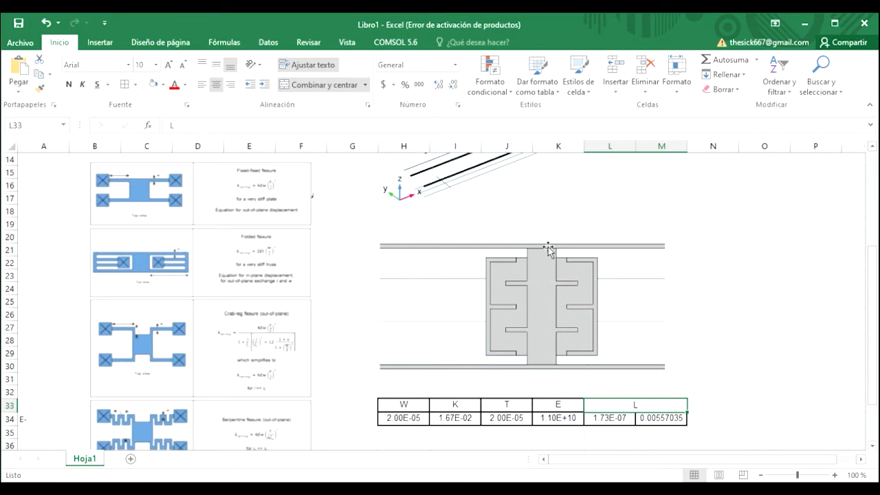
pyautogui.moveTo(872, 356); pyautogui.dragTo(874, 268)
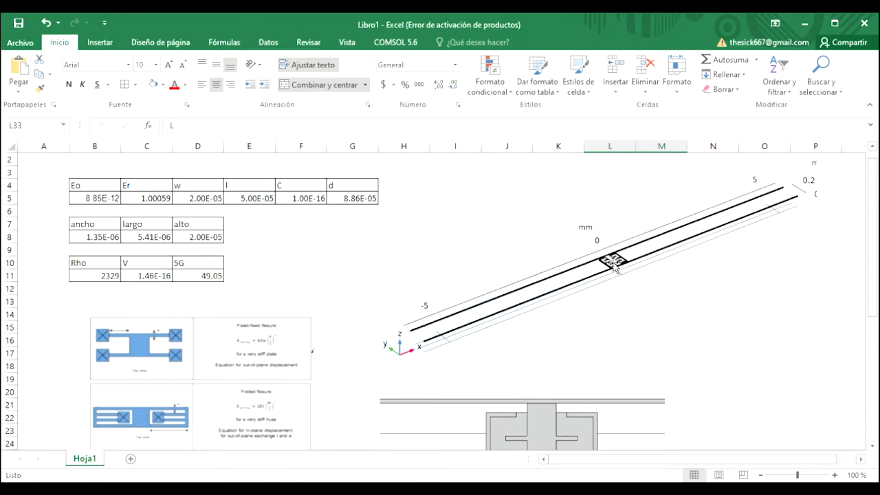
pyautogui.scroll(-4, 606, 330)
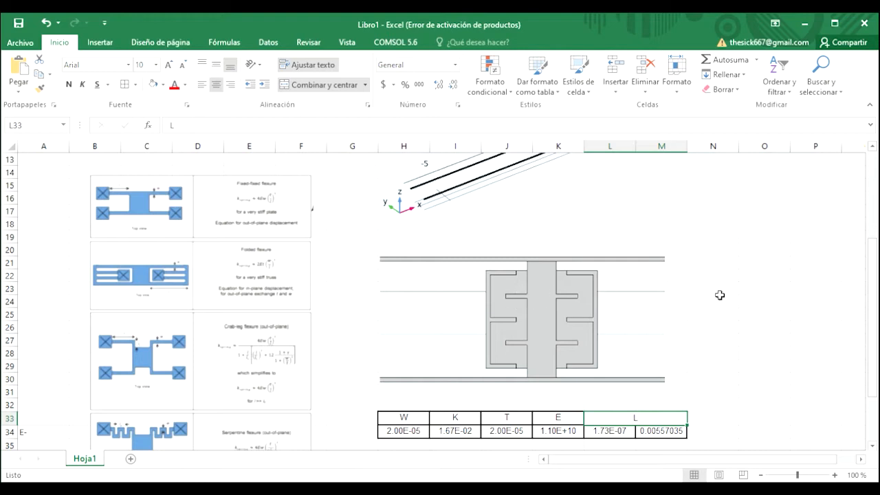
pyautogui.scroll(4, 438, 197)
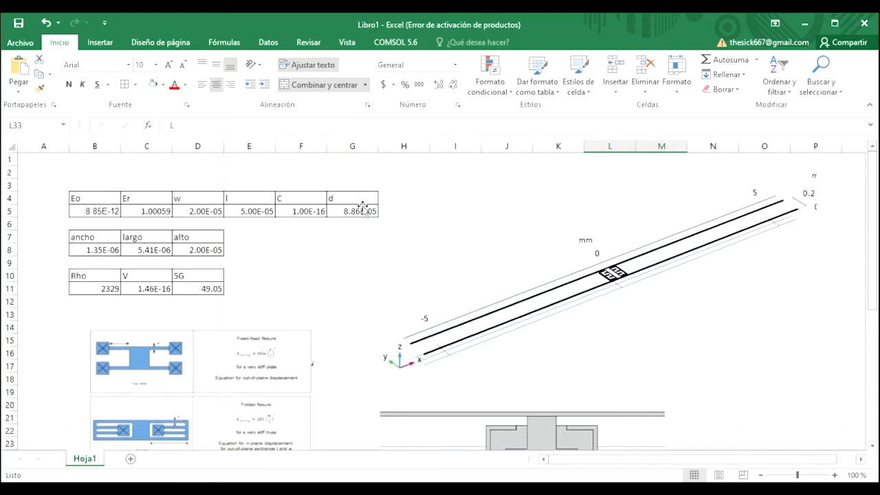
# - Inspect the parameter cells in row 5, stepping from Eo through Er, w and l
pyautogui.click(297, 217)
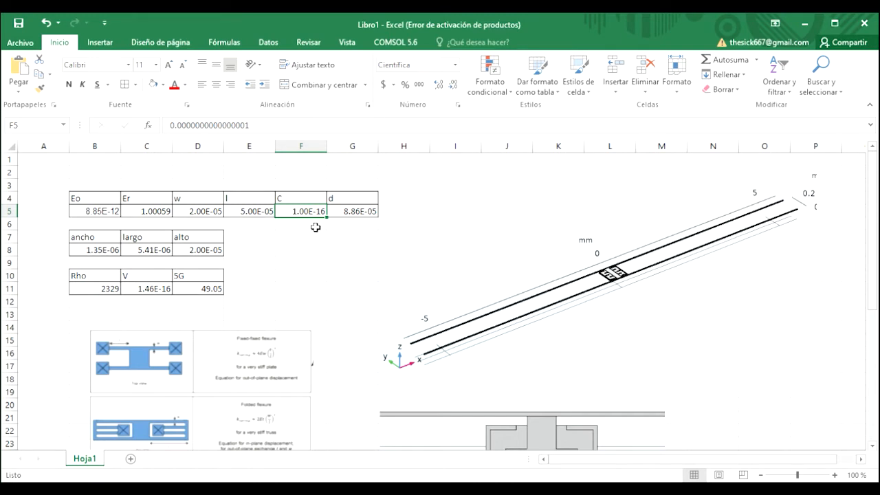
pyautogui.click(117, 213)
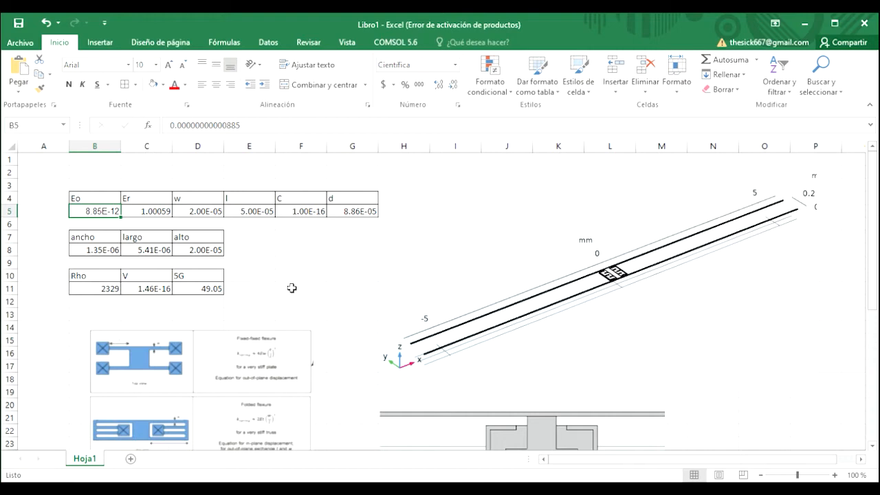
pyautogui.press('Right')
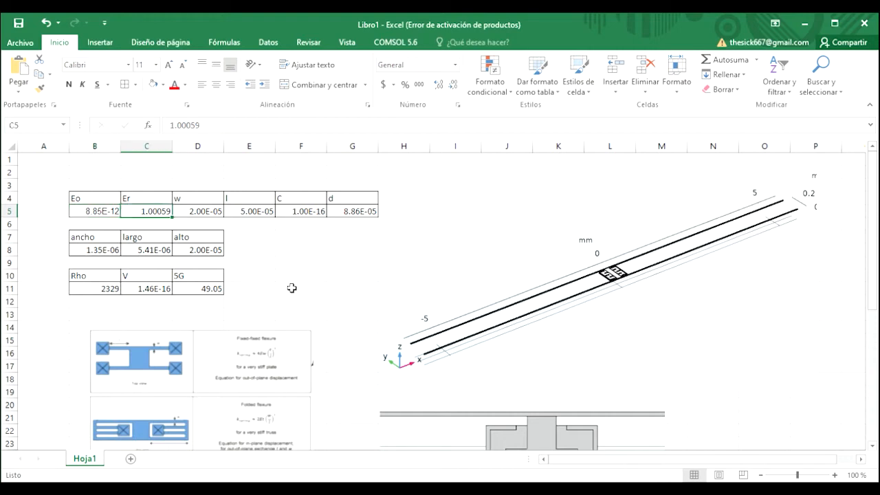
pyautogui.press('Left')
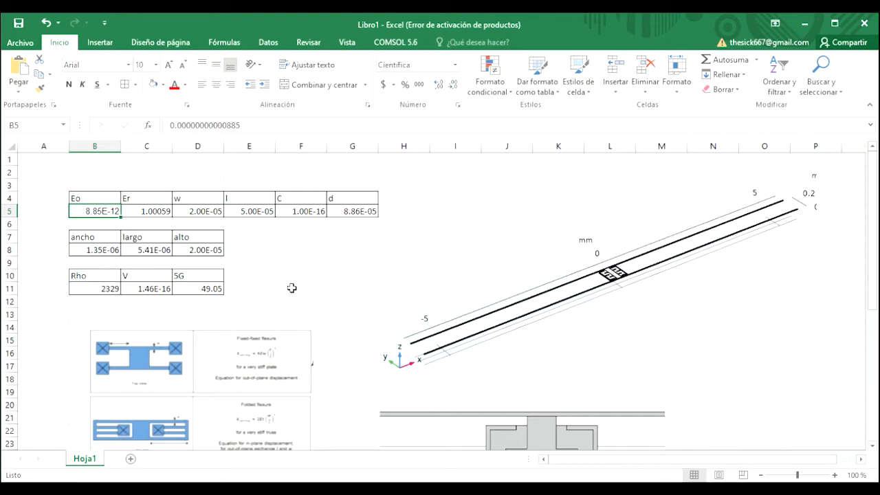
pyautogui.press('Right')
pyautogui.press('Right')
pyautogui.press('Right')
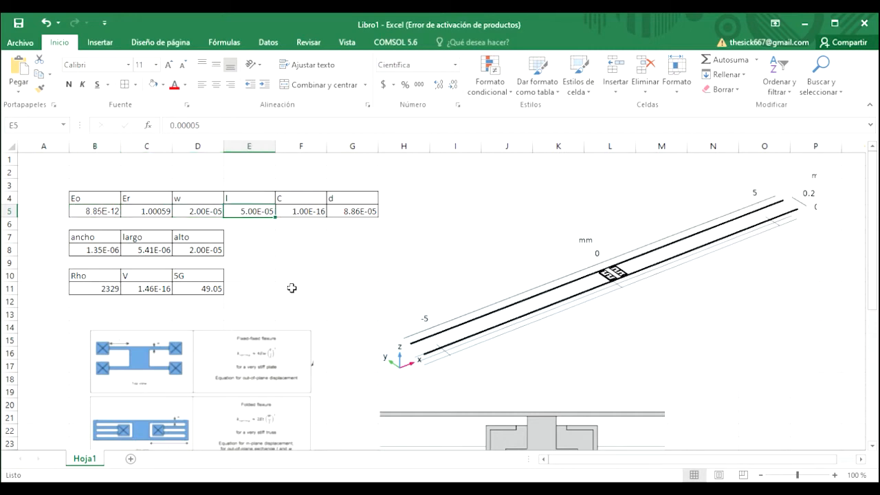
pyautogui.press('Left')
pyautogui.press('Right')
# - Step along the row 5 parameters to examine the formula behind the d value
pyautogui.moveTo(870, 249); pyautogui.dragTo(871, 341)
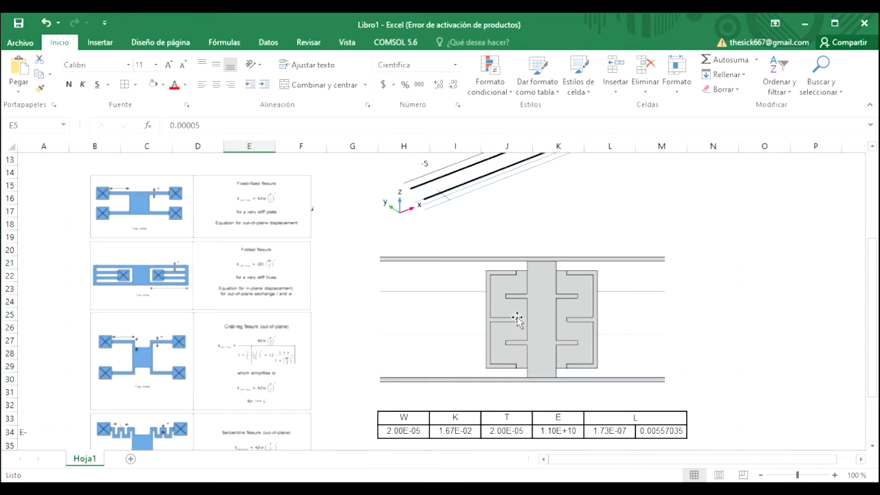
pyautogui.moveTo(873, 279); pyautogui.dragTo(871, 176)
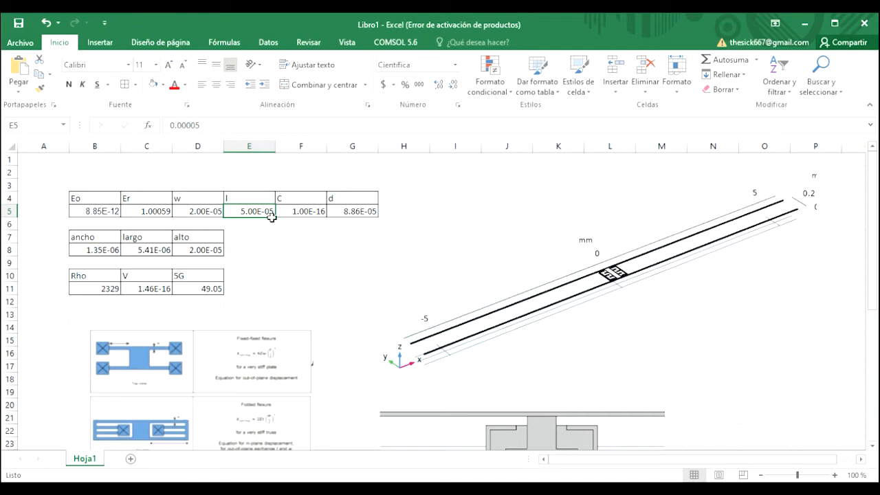
pyautogui.click(292, 215)
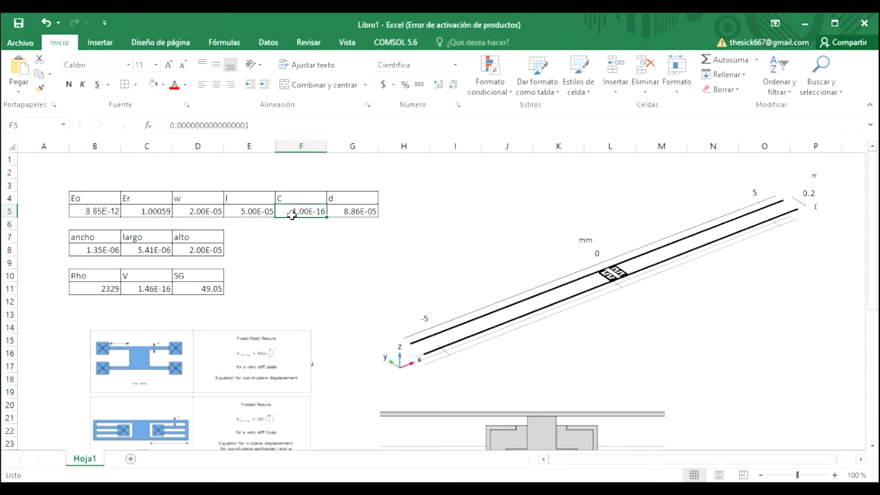
pyautogui.click(187, 218)
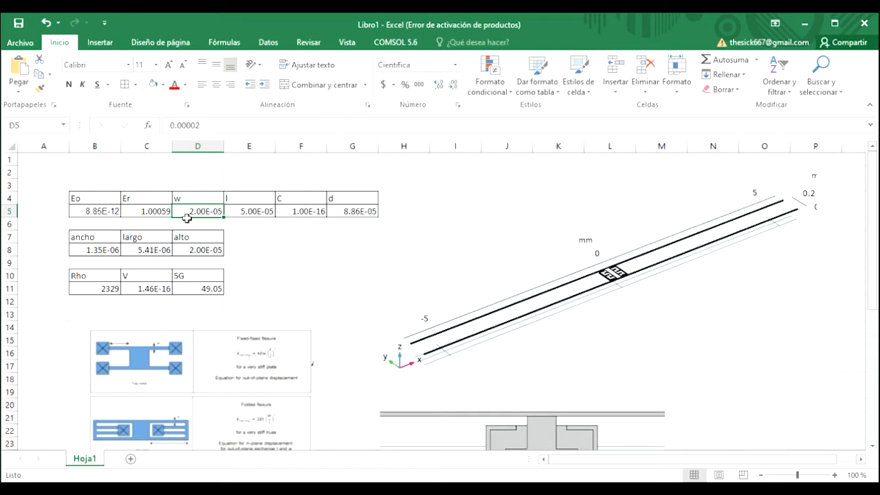
pyautogui.press('Left')
pyautogui.press('Right')
pyautogui.press('Left')
pyautogui.press('Left')
pyautogui.press('Right')
pyautogui.press('Left')
pyautogui.press('Right')
pyautogui.press('Right')
pyautogui.press('Right')
pyautogui.press('Right')
pyautogui.press('Right')
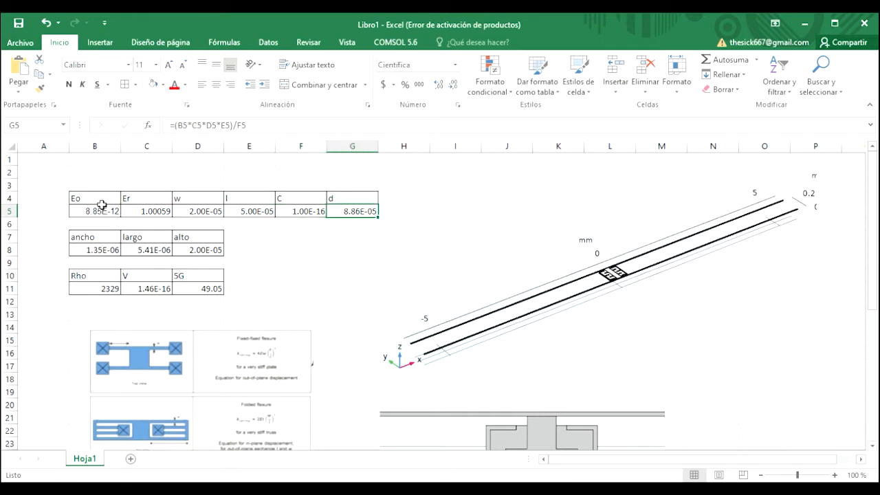
pyautogui.moveTo(101, 203); pyautogui.dragTo(269, 202)
pyautogui.click(299, 202)
pyautogui.click(354, 212)
# - Scroll up and down the sheet to review the flexure equations and the spring-constant table
pyautogui.moveTo(874, 237); pyautogui.dragTo(874, 342)
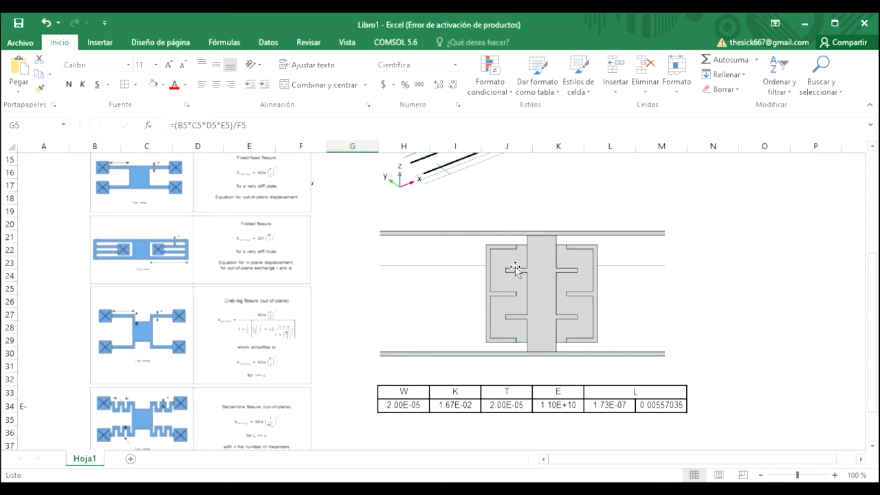
pyautogui.moveTo(868, 299); pyautogui.dragTo(871, 275)
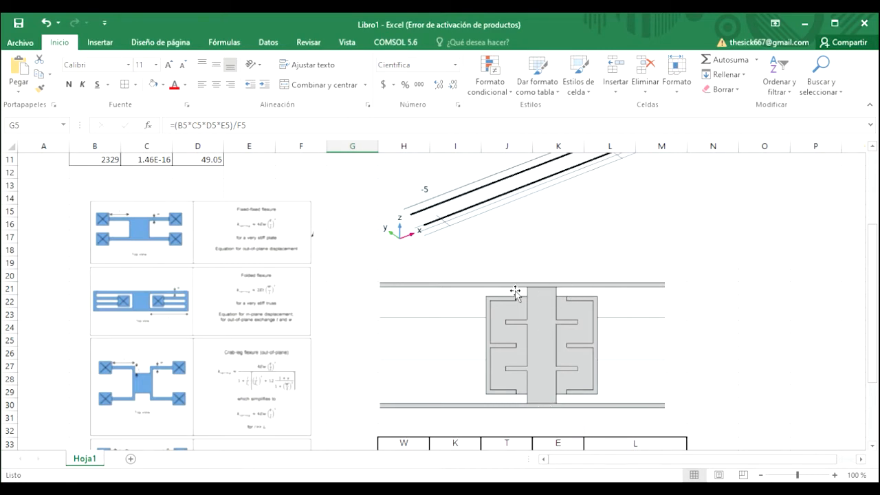
pyautogui.moveTo(872, 330); pyautogui.dragTo(871, 263)
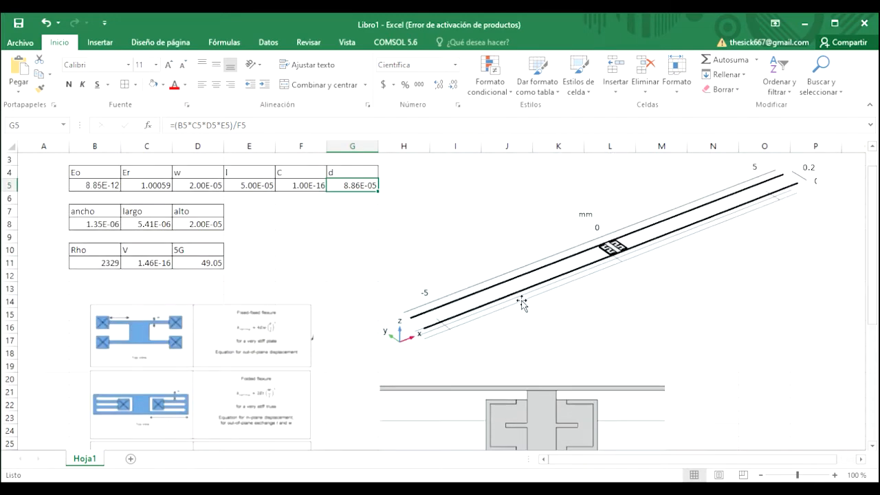
pyautogui.scroll(-4, 359, 262)
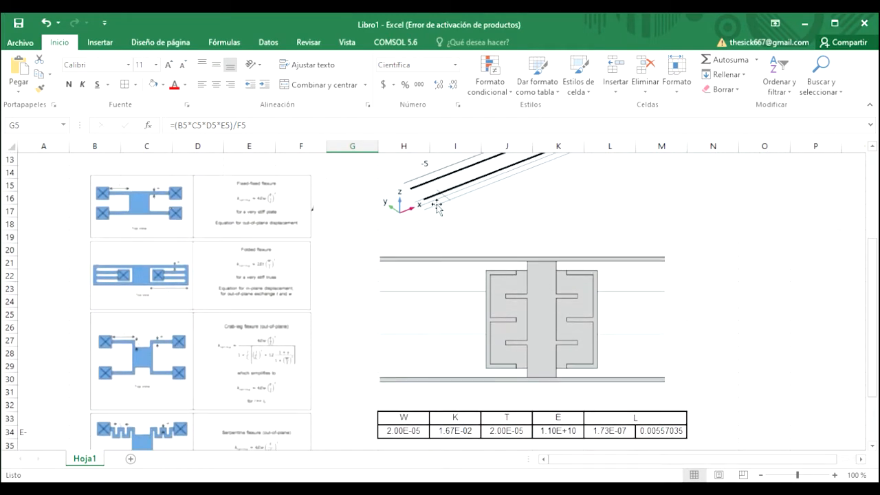
pyautogui.moveTo(870, 271); pyautogui.dragTo(874, 286)
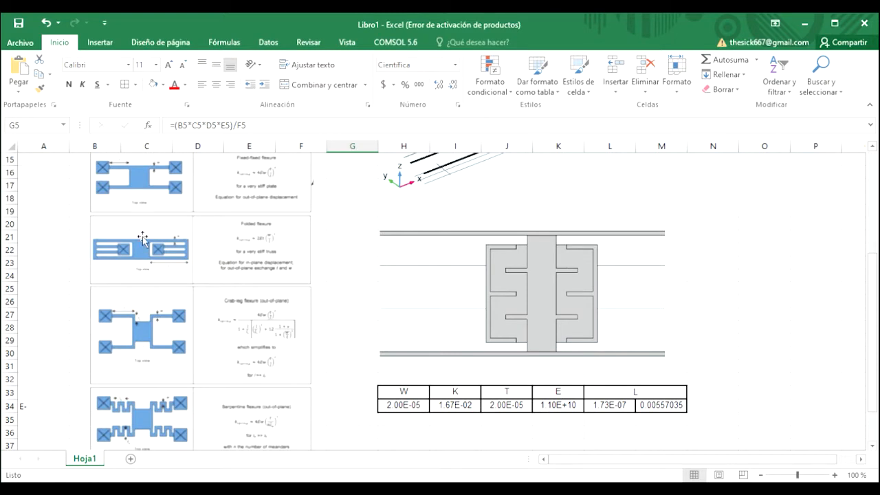
pyautogui.click(152, 416)
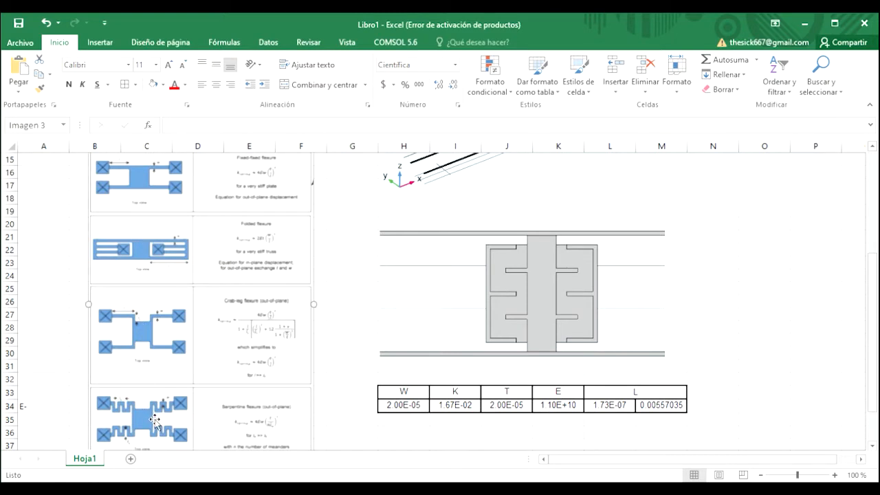
pyautogui.click(53, 366)
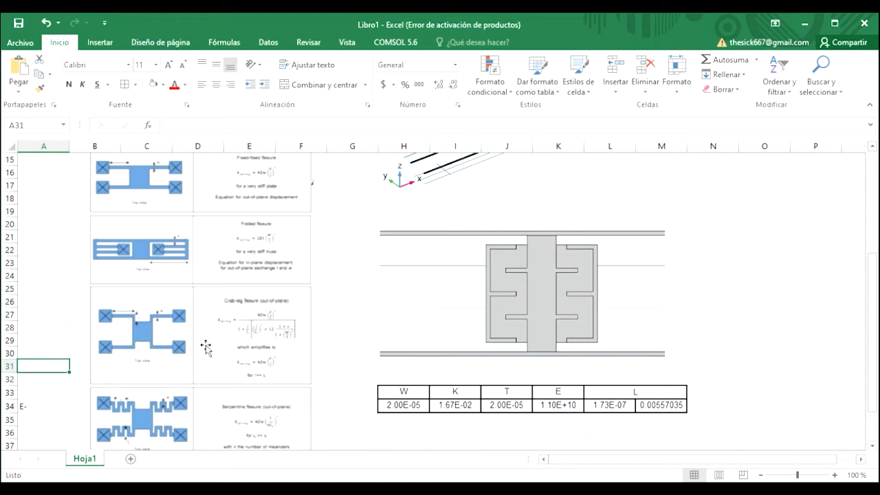
pyautogui.scroll(3, 76, 285)
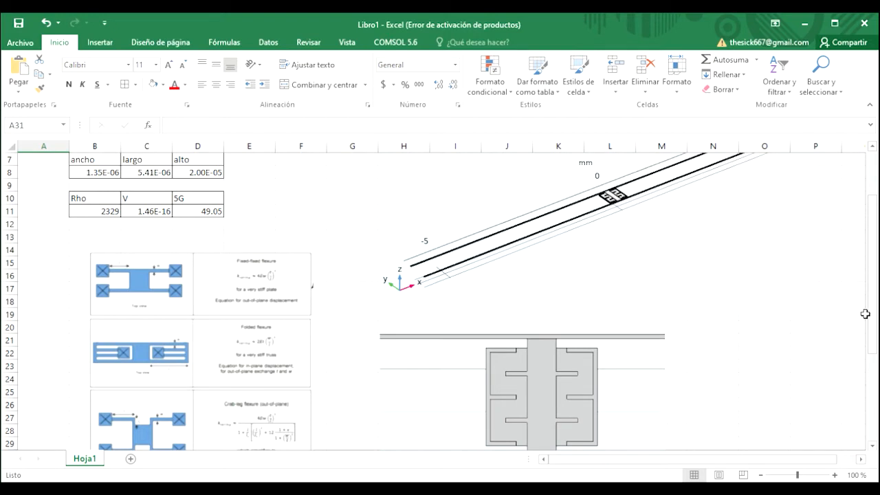
pyautogui.moveTo(870, 305); pyautogui.dragTo(867, 275)
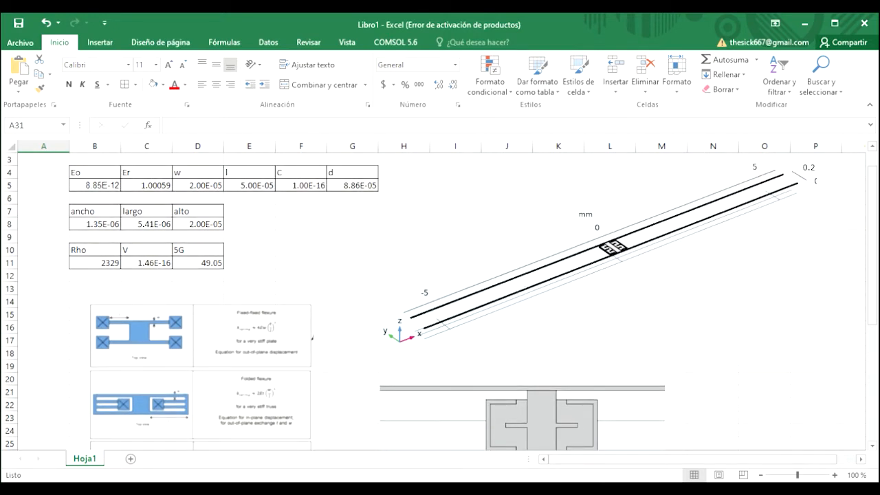
pyautogui.moveTo(874, 275); pyautogui.dragTo(876, 367)
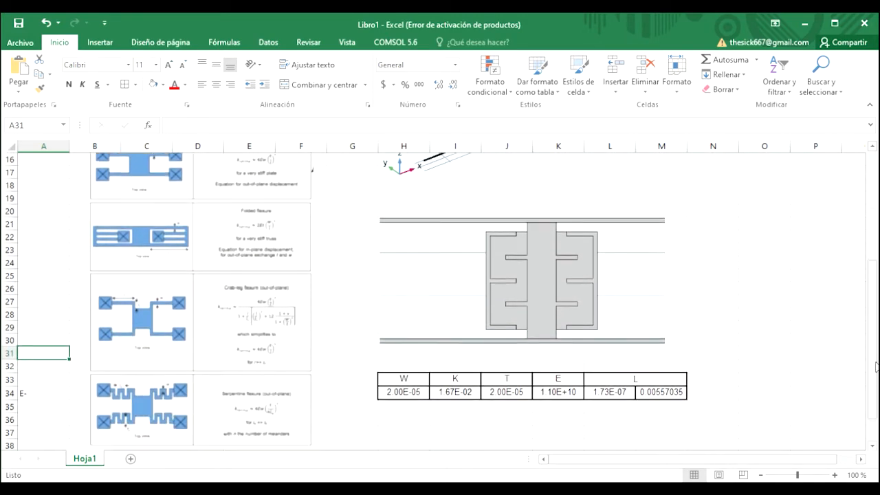
pyautogui.scroll(4, 852, 289)
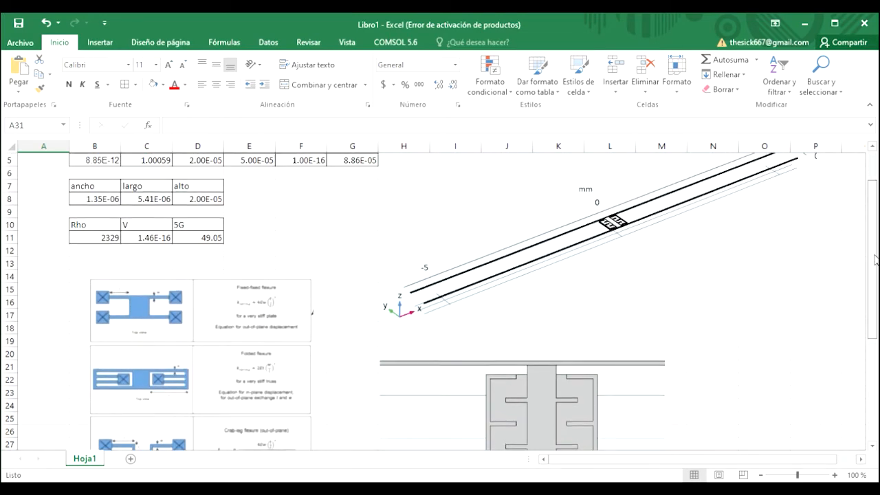
pyautogui.moveTo(875, 258); pyautogui.dragTo(874, 370)
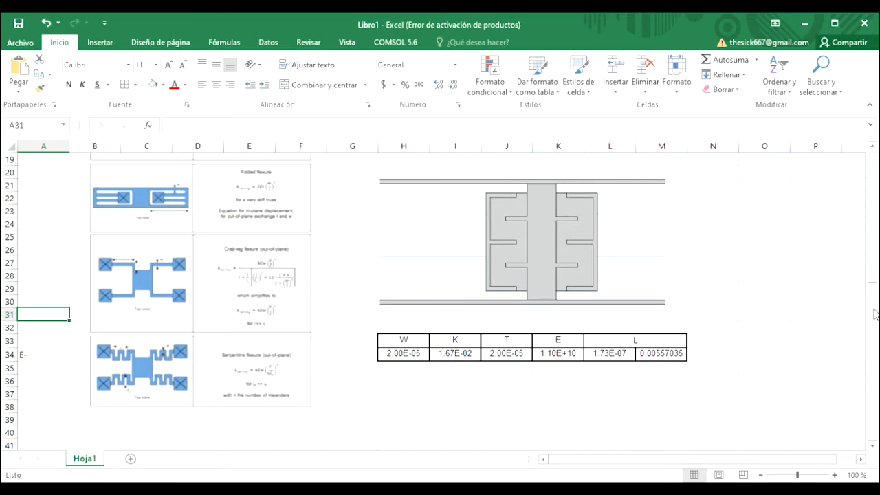
pyautogui.scroll(3, 875, 314)
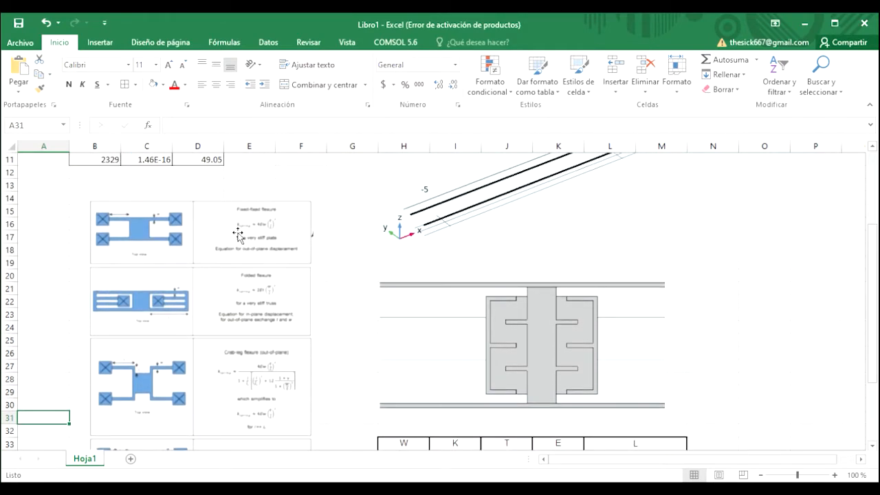
pyautogui.scroll(-1, 875, 283)
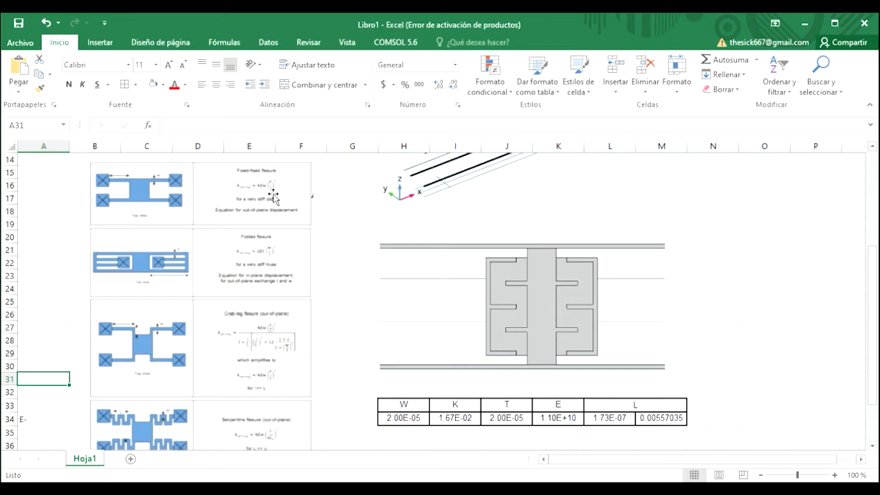
# - Examine the W, K, T and L headers of the spring-constant table in row 33
pyautogui.click(404, 410)
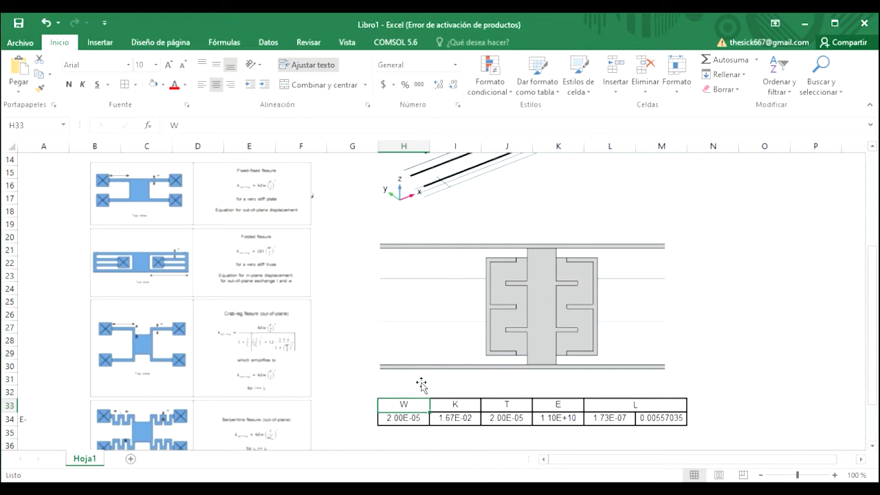
pyautogui.click(459, 408)
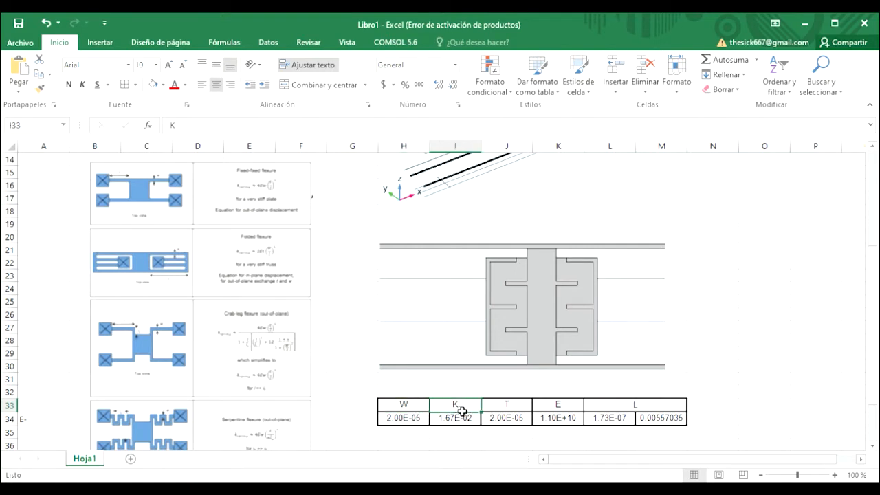
pyautogui.click(506, 409)
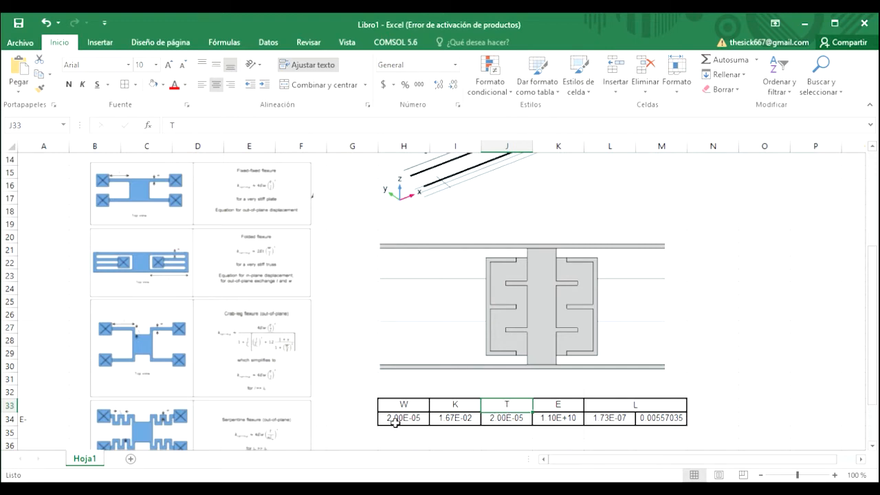
pyautogui.click(624, 410)
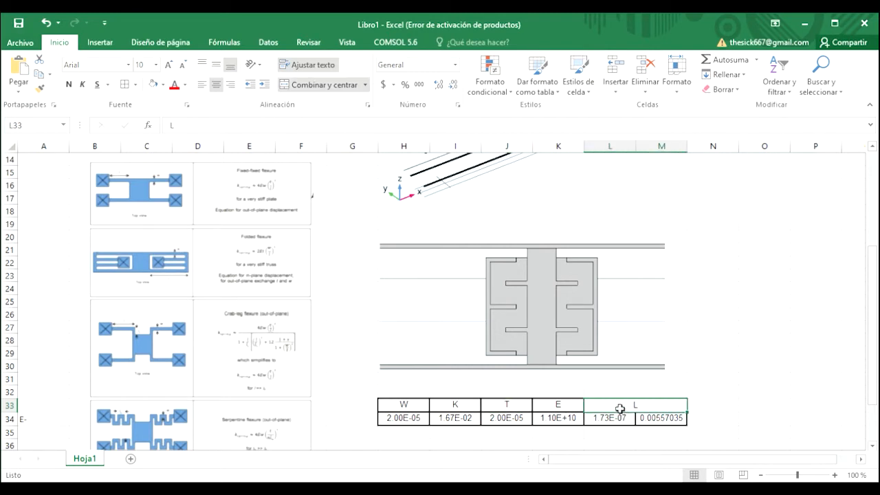
# - Clear the contents of cell M34 next to the L value
pyautogui.click(653, 421)
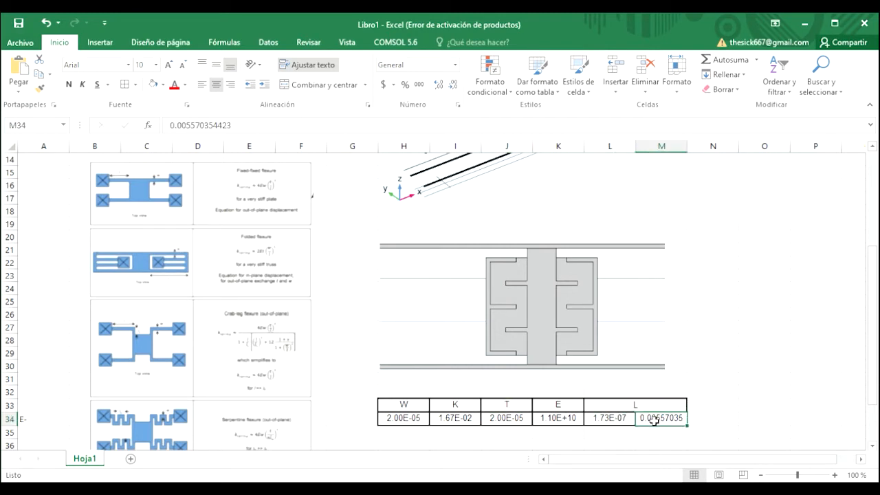
pyautogui.press('BackSpace')
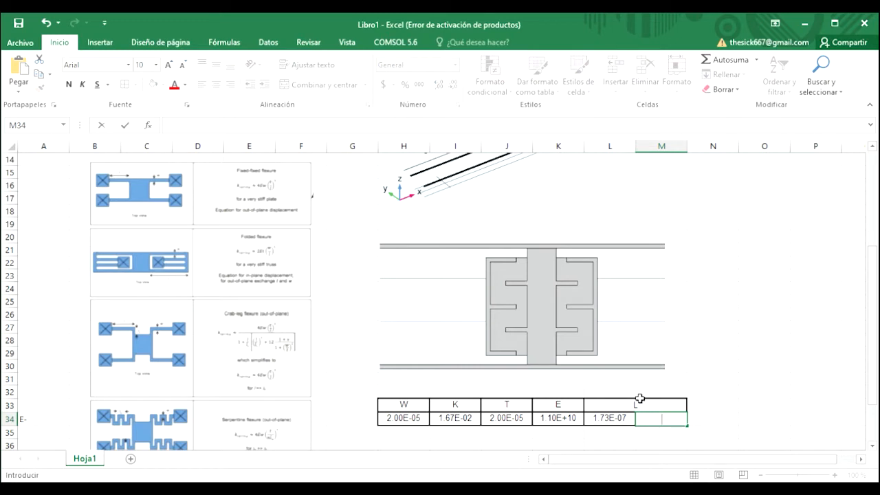
pyautogui.click(599, 420)
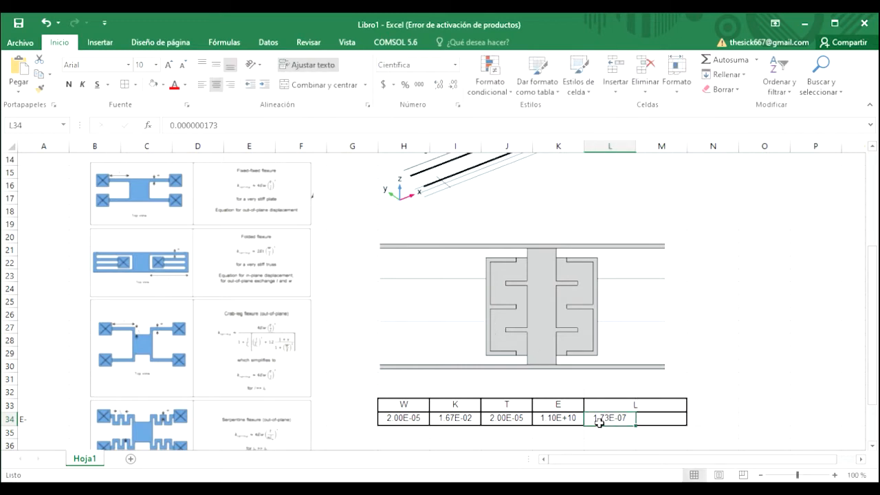
# - Check the K and E values in the spring-constant table and scroll back to the top of the sheet
pyautogui.click(463, 422)
pyautogui.click(562, 424)
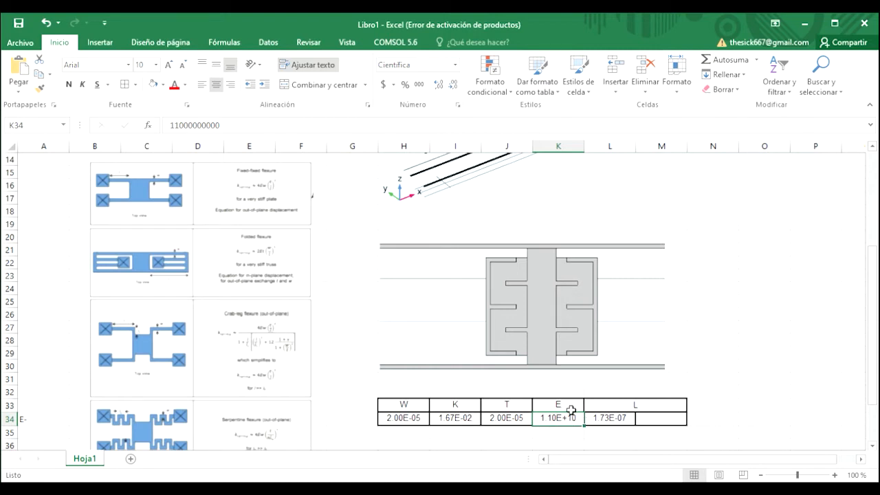
pyautogui.click(462, 424)
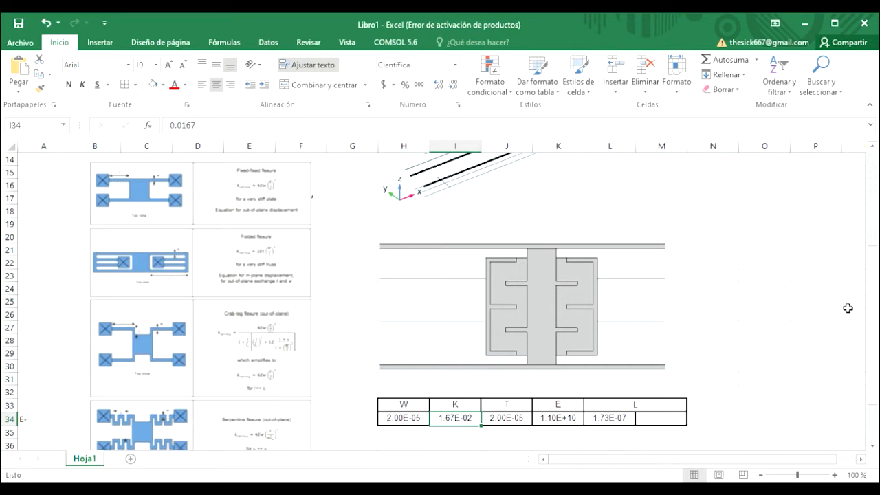
pyautogui.moveTo(874, 304); pyautogui.dragTo(869, 192)
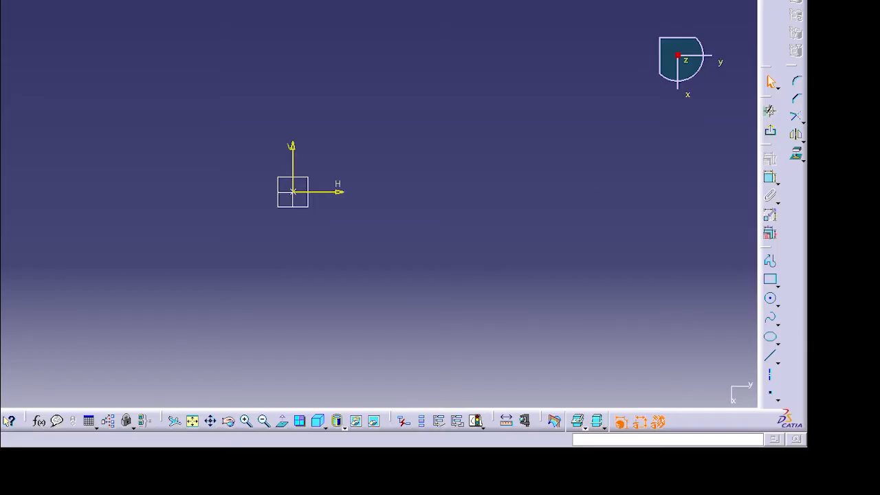
# - Sketch a rectangle at the sketch origin and dimension one of its sides
pyautogui.click(769, 279)
pyautogui.click(293, 192)
pyautogui.click(360, 170)
pyautogui.click(770, 177)
pyautogui.click(452, 216)
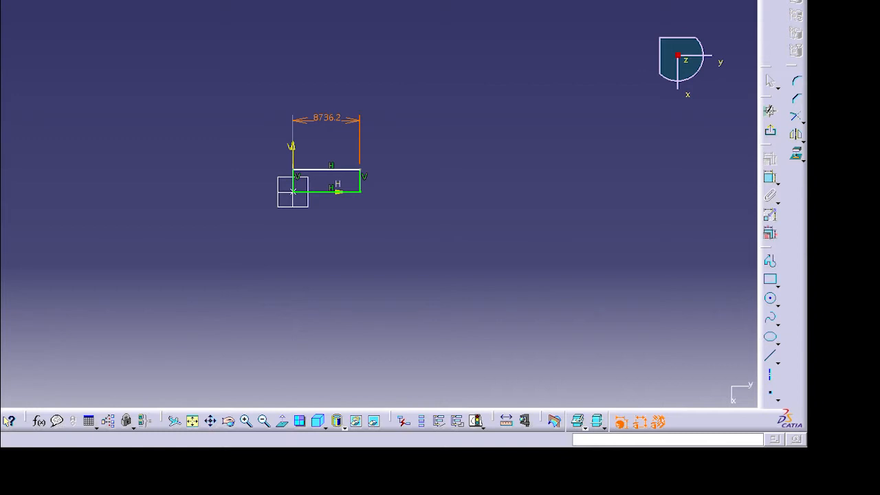
pyautogui.press('Return')
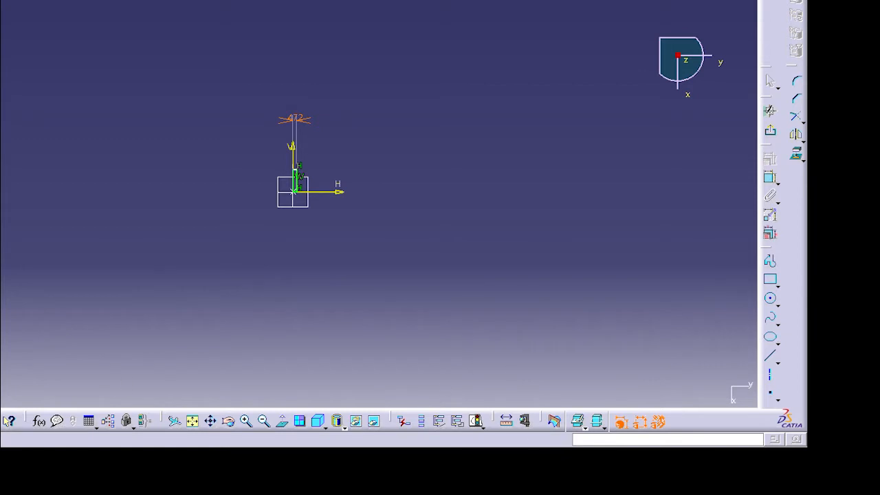
# - Set the rectangle's width to 541 and its height to 180.333
pyautogui.moveTo(431, 272)
pyautogui.keyDown('ctrl'); pyautogui.mouseDown(button='middle')
pyautogui.moveTo(418, 85)
pyautogui.moveTo(452, 97)
pyautogui.moveTo(412, 185)
pyautogui.moveTo(459, 135)
pyautogui.moveTo(457, 103)
pyautogui.moveTo(417, 210)
pyautogui.mouseUp(button='middle'); pyautogui.keyUp('ctrl')
pyautogui.click(234, 159)
pyautogui.doubleClick(233, 159)
pyautogui.click(866, 443)
pyautogui.doubleClick(315, 99)
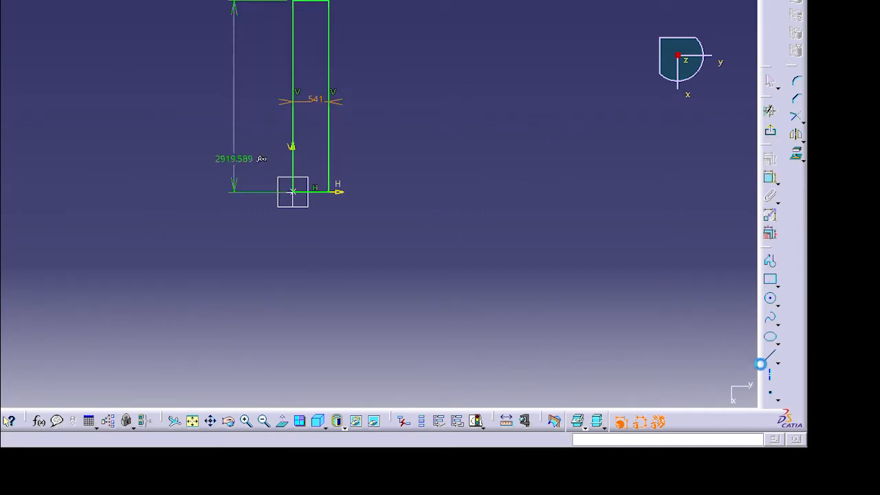
pyautogui.click(743, 350)
pyautogui.moveTo(446, 351); pyautogui.dragTo(425, 306)
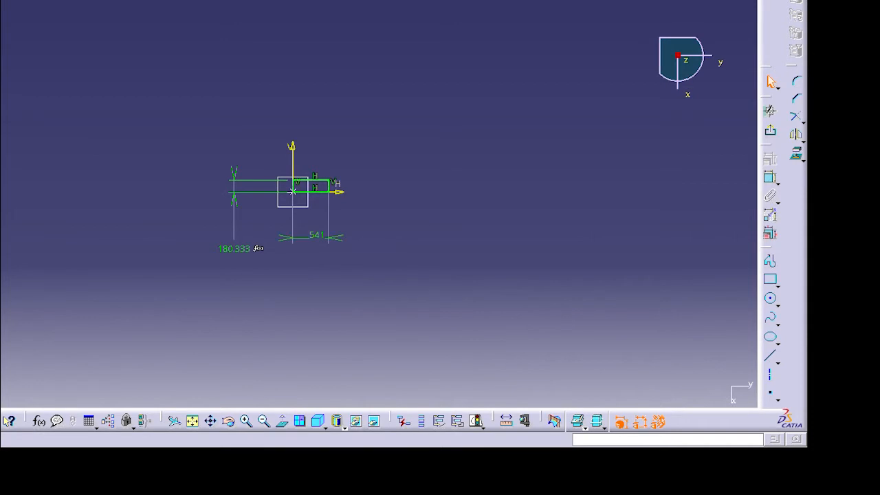
# - Leave the sketcher, pad the rectangle into a thin plate, and open a new sketch on the plate's face
pyautogui.click(770, 131)
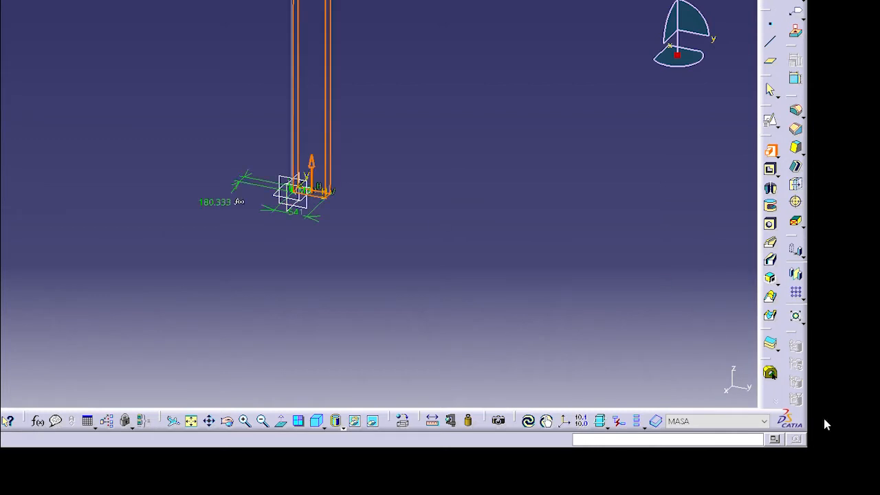
pyautogui.click(817, 489)
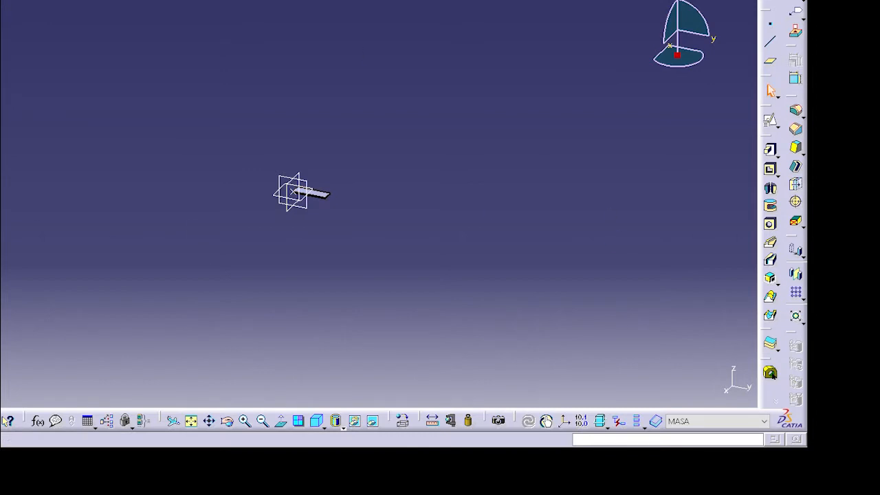
pyautogui.click(770, 121)
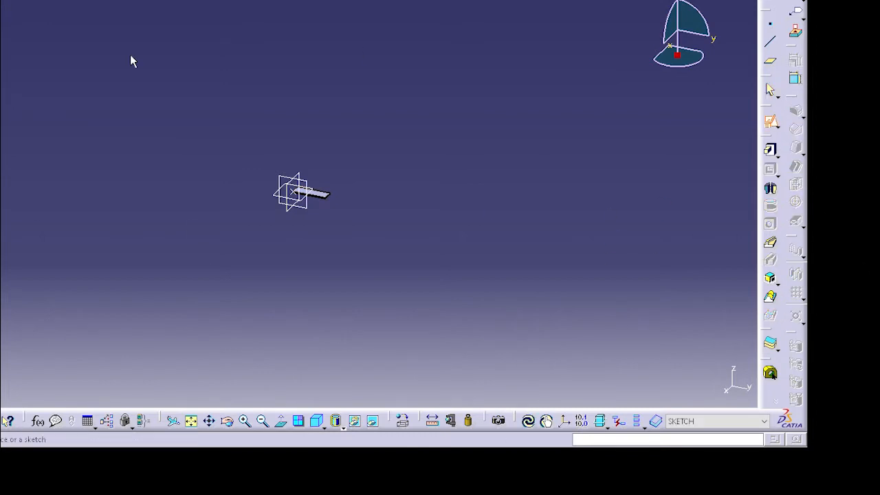
pyautogui.click(311, 193)
pyautogui.keyDown('ctrl'); pyautogui.moveTo(459, 266); pyautogui.dragTo(475, 13, button='middle'); pyautogui.keyUp('ctrl')
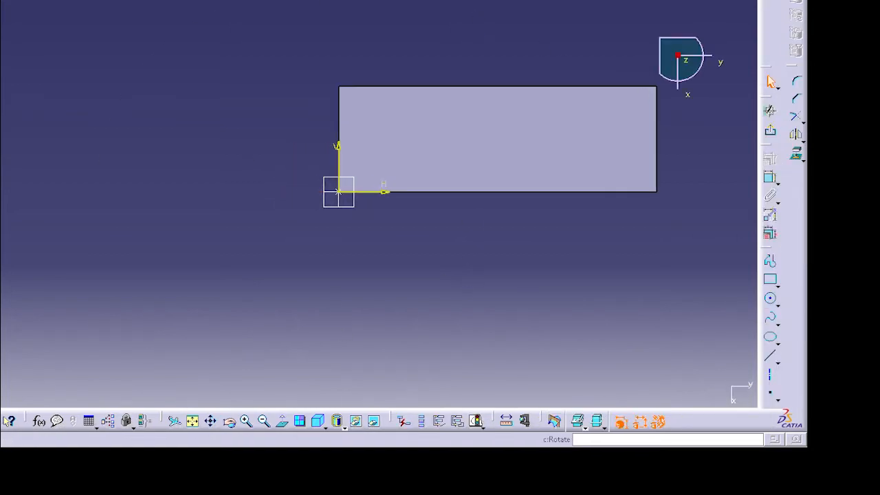
# - Project the plate's edges into the new sketch
pyautogui.click(192, 421)
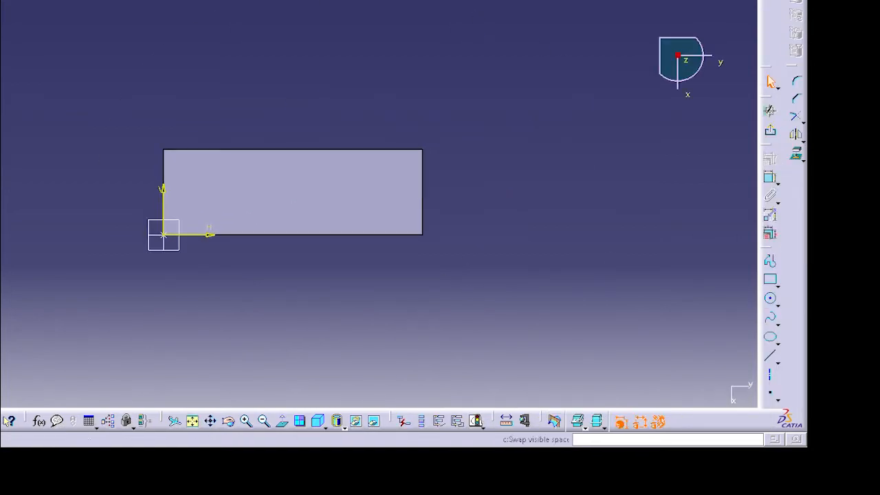
pyautogui.click(356, 420)
pyautogui.click(797, 154)
pyautogui.click(538, 239)
pyautogui.click(422, 196)
pyautogui.click(796, 154)
pyautogui.click(537, 346)
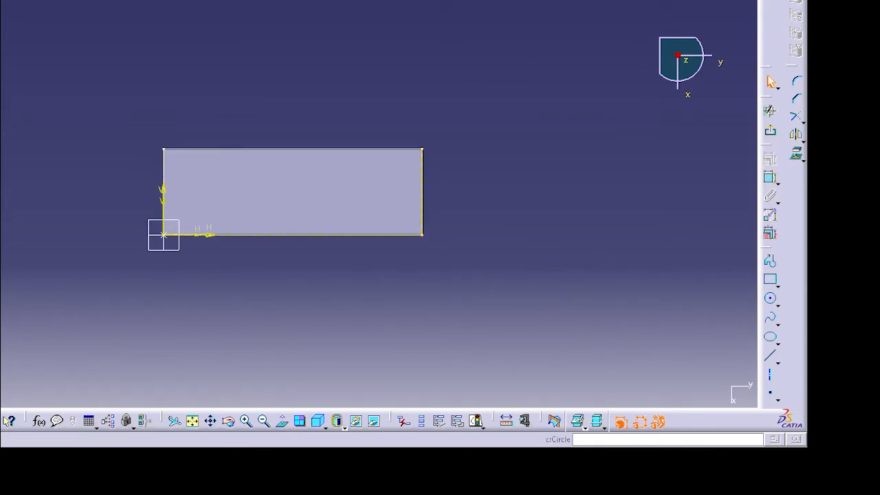
# - Draw a vertical line downward from the middle of the plate's lower edge
pyautogui.click(771, 356)
pyautogui.click(293, 235)
pyautogui.click(292, 297)
pyautogui.press('Return')
pyautogui.click(354, 313)
# - Draw a small rectangle hanging below the plate's lower edge, right of the vertical line
pyautogui.click(769, 279)
pyautogui.click(339, 235)
pyautogui.click(371, 291)
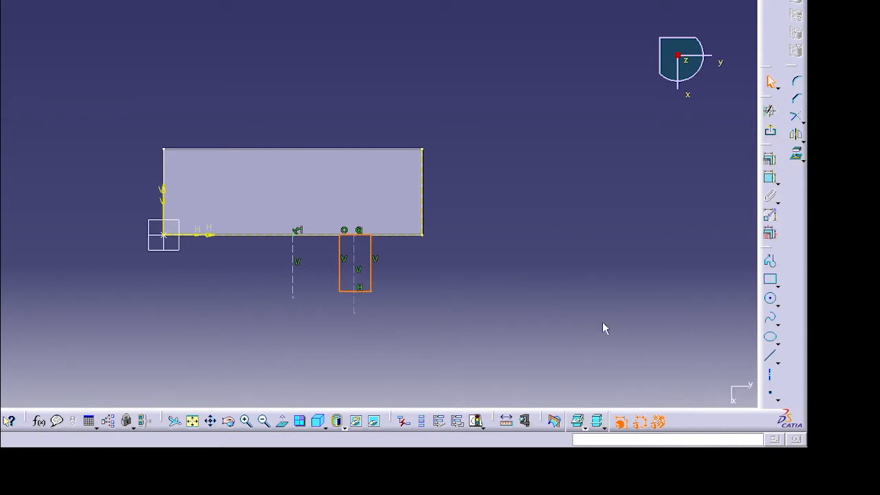
pyautogui.click(769, 279)
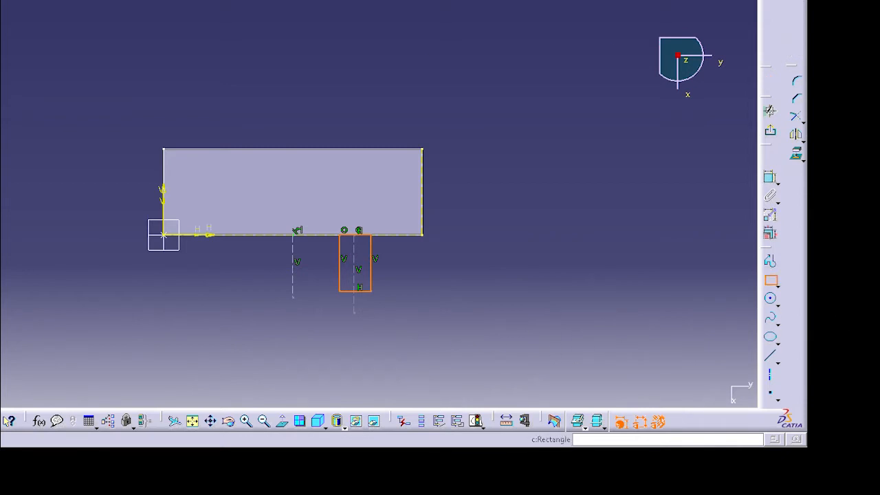
pyautogui.click(277, 285)
pyautogui.click(311, 354)
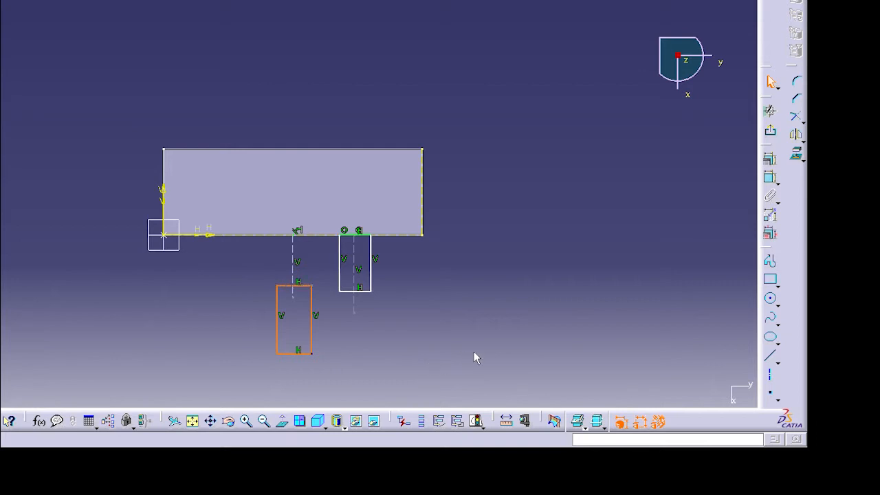
pyautogui.press('Delete')
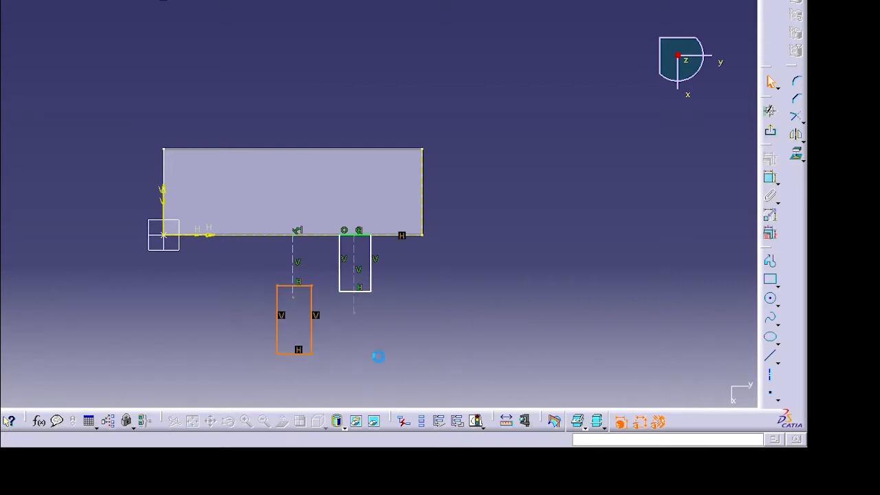
pyautogui.hotkey('ctrl', 'z')
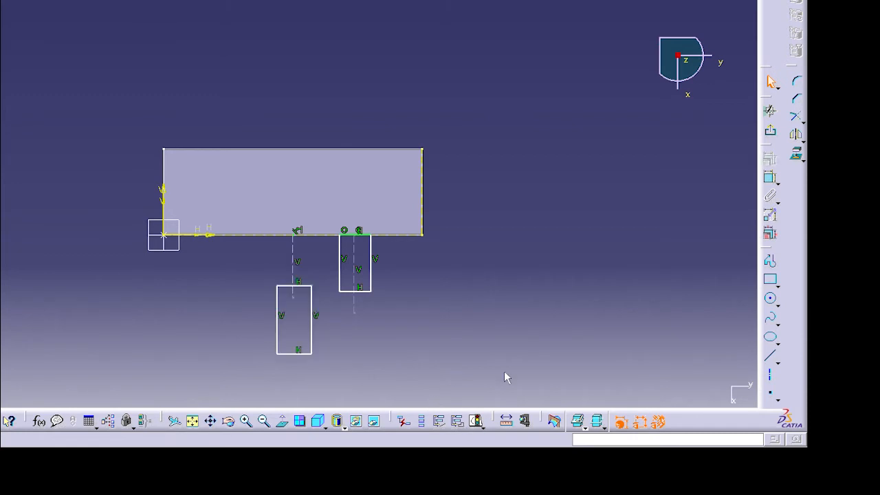
pyautogui.hotkey('ctrl', 'z')
pyautogui.hotkey('ctrl', 'z')
pyautogui.hotkey('ctrl', 'z')
pyautogui.hotkey('ctrl', 'z')
pyautogui.hotkey('ctrl', 'z')
pyautogui.hotkey('ctrl', 'z')
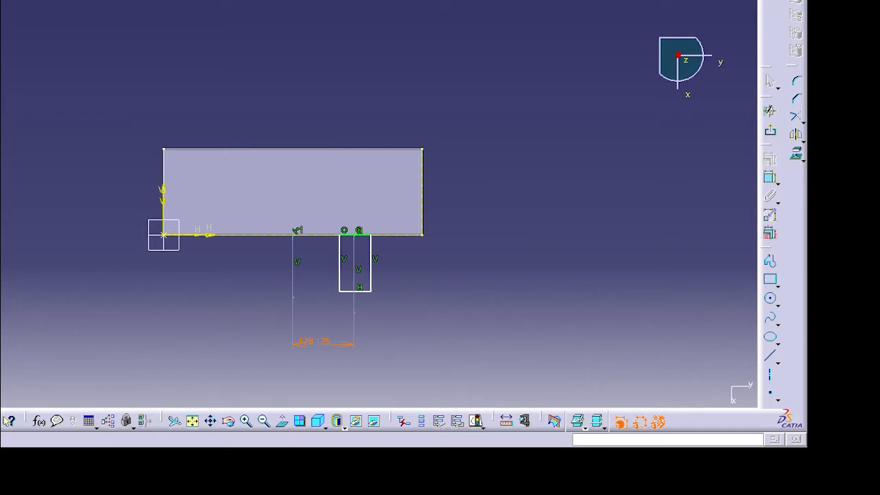
# - Dimension the rectangle's offset from the vertical line and constrain its vertical sides
pyautogui.press('Return')
pyautogui.click(371, 251)
pyautogui.keyDown('ctrl'); pyautogui.click(339, 255); pyautogui.keyUp('ctrl')
pyautogui.click(769, 158)
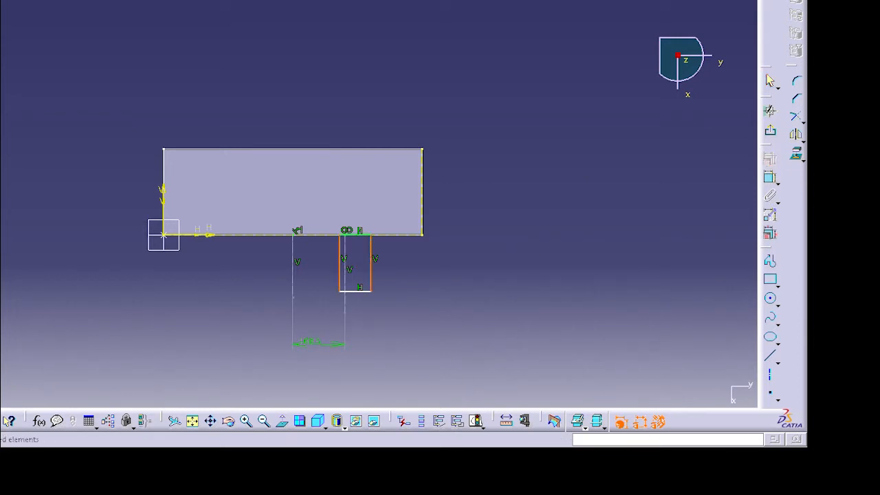
pyautogui.press('Escape')
pyautogui.click(769, 158)
pyautogui.click(836, 261)
# - Dimension the rectangle's height and set it to 50
pyautogui.click(769, 177)
pyautogui.click(370, 268)
pyautogui.click(416, 268)
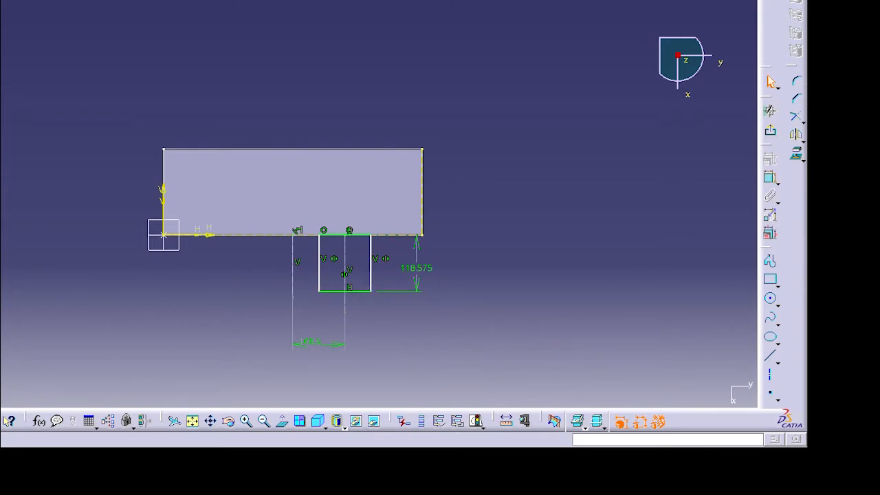
pyautogui.doubleClick(416, 268)
pyautogui.write('50')
pyautogui.click(783, 383)
# - Dimension the rectangle's width and set it to 20
pyautogui.click(769, 176)
pyautogui.click(349, 259)
pyautogui.click(349, 296)
pyautogui.doubleClick(351, 294)
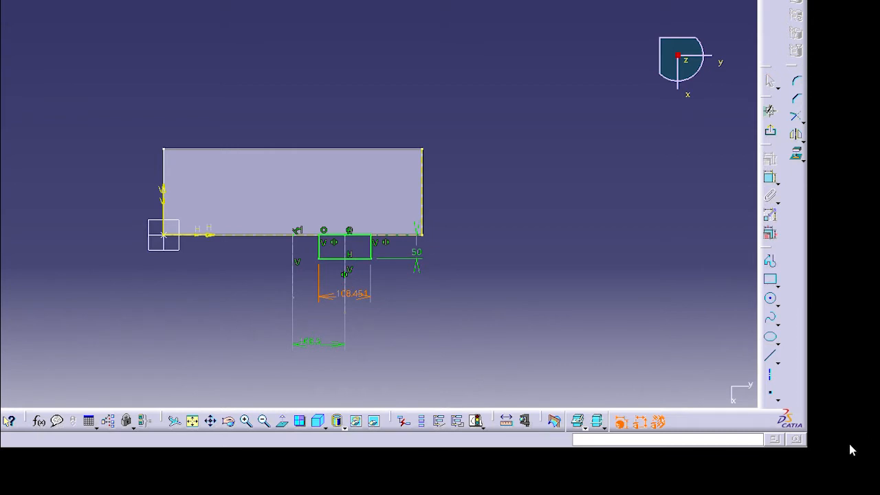
pyautogui.write('20')
pyautogui.click(850, 446)
# - Mirror the tab rectangle about the vertical line
pyautogui.moveTo(492, 335); pyautogui.dragTo(503, 270, button='middle')
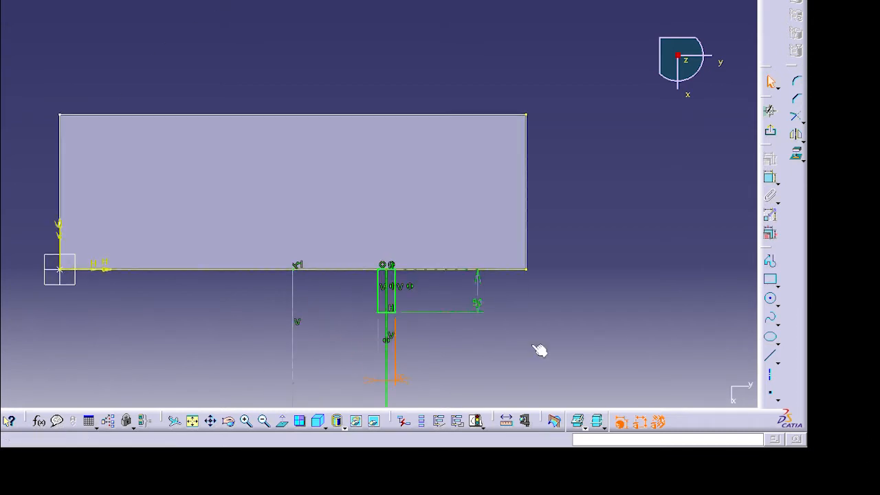
pyautogui.moveTo(365, 256); pyautogui.dragTo(415, 320)
pyautogui.click(796, 134)
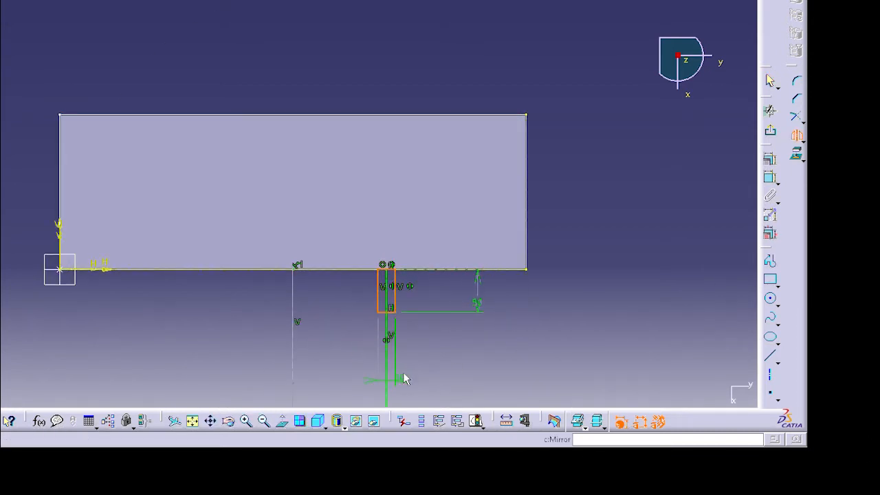
pyautogui.click(293, 376)
# - Draw a horizontal construction line across the middle of the plate
pyautogui.moveTo(174, 246); pyautogui.dragTo(410, 333)
pyautogui.click(847, 337)
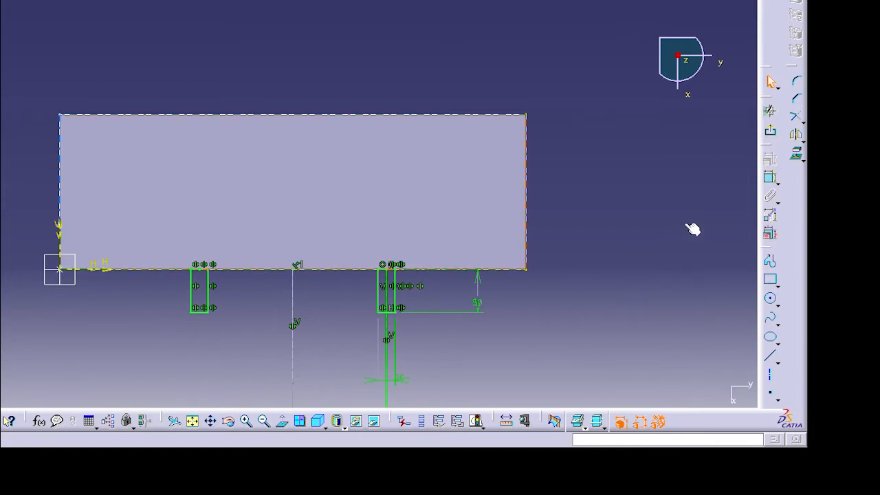
pyautogui.moveTo(432, 318); pyautogui.dragTo(577, 325)
pyautogui.click(770, 356)
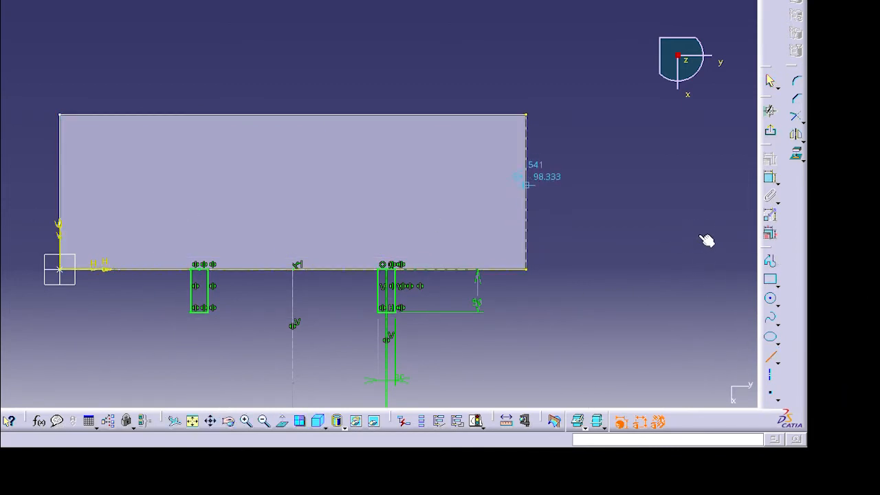
pyautogui.click(526, 191)
pyautogui.click(331, 191)
pyautogui.click(337, 421)
# - Mirror both tabs about the horizontal line onto the plate's upper edge and exit the sketch
pyautogui.moveTo(466, 259); pyautogui.dragTo(188, 349)
pyautogui.click(796, 135)
pyautogui.click(430, 190)
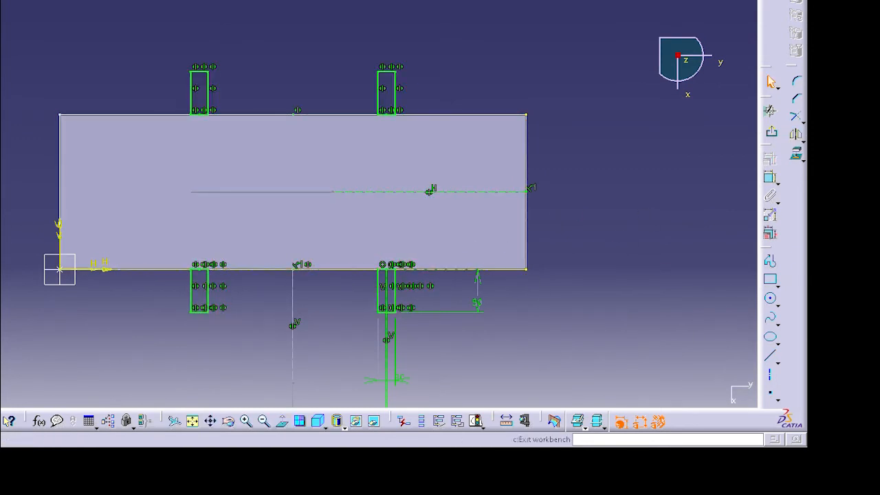
pyautogui.click(770, 130)
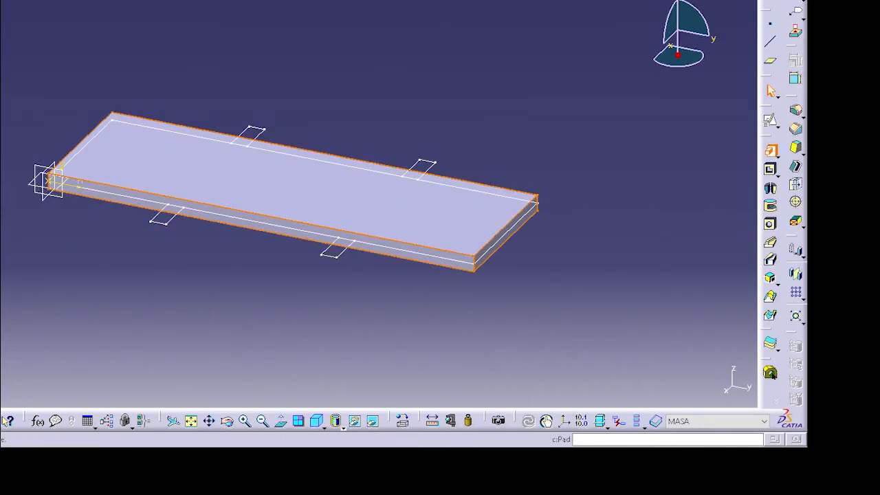
# - Pad the tab sketch onto the plate
pyautogui.click(822, 491)
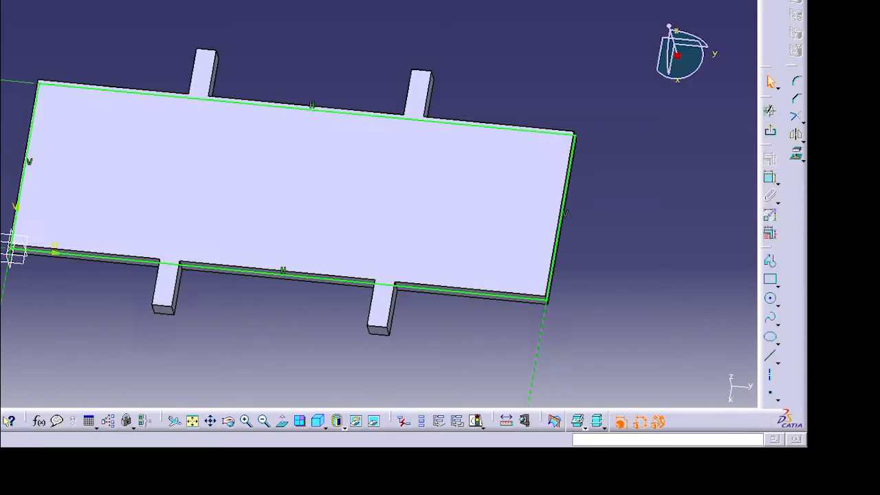
pyautogui.moveTo(325, 273); pyautogui.dragTo(320, 411, button='middle')
pyautogui.moveTo(42, 276); pyautogui.dragTo(257, 309)
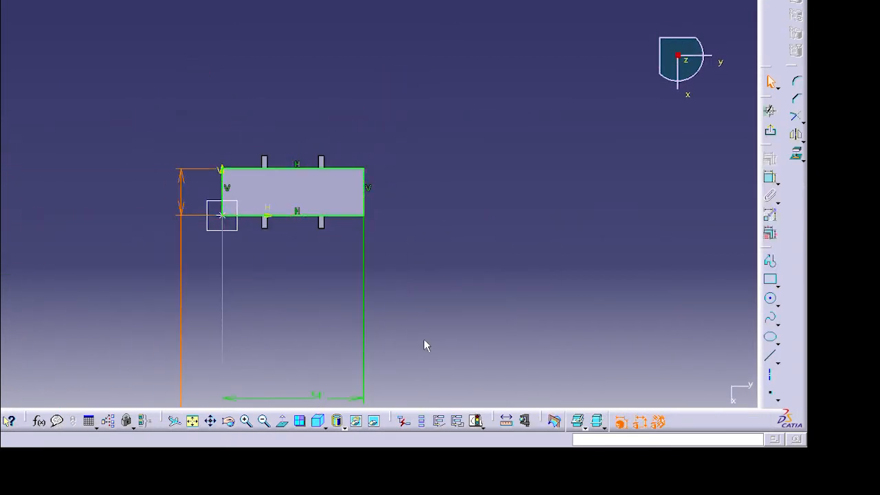
pyautogui.moveTo(424, 340); pyautogui.dragTo(415, 413, button='middle')
pyautogui.moveTo(322, 448); pyautogui.dragTo(327, 308)
pyautogui.moveTo(438, 409); pyautogui.dragTo(413, 360)
pyautogui.click(316, 298)
pyautogui.click(770, 130)
pyautogui.press('Return')
pyautogui.click(770, 131)
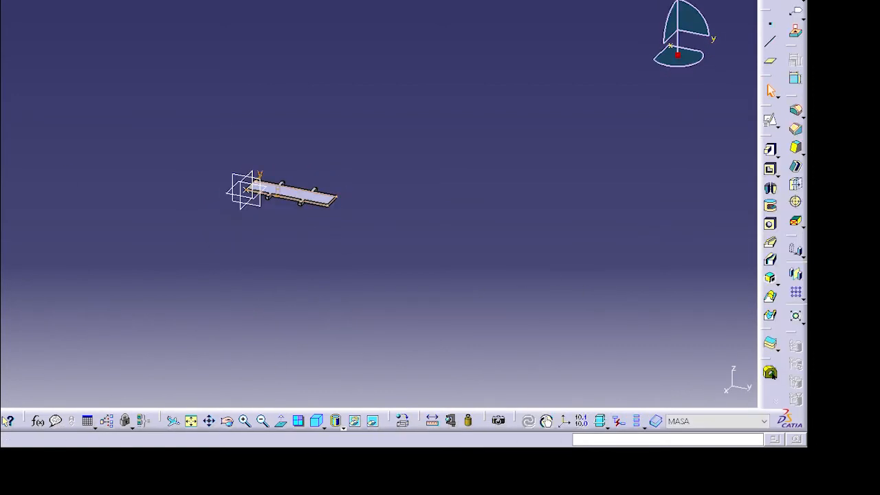
# - Create a sketch on the plate projecting its tabbed outline, exit, and reopen it for editing
pyautogui.click(770, 121)
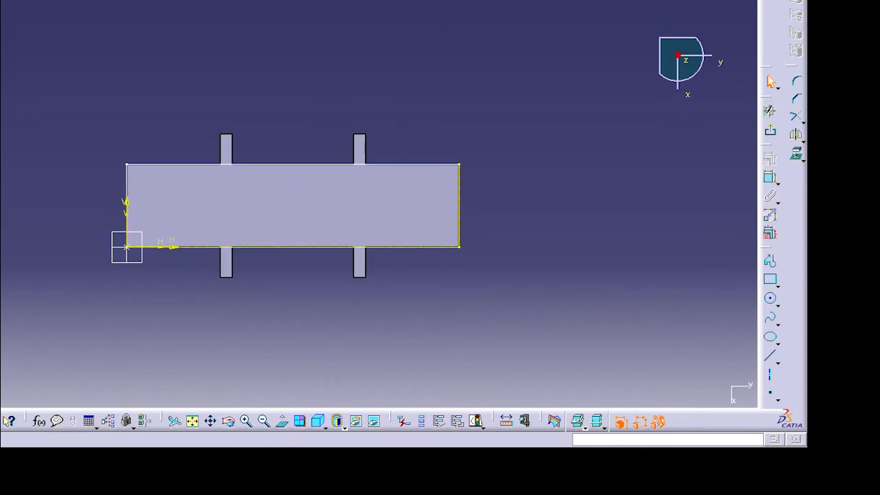
pyautogui.click(796, 153)
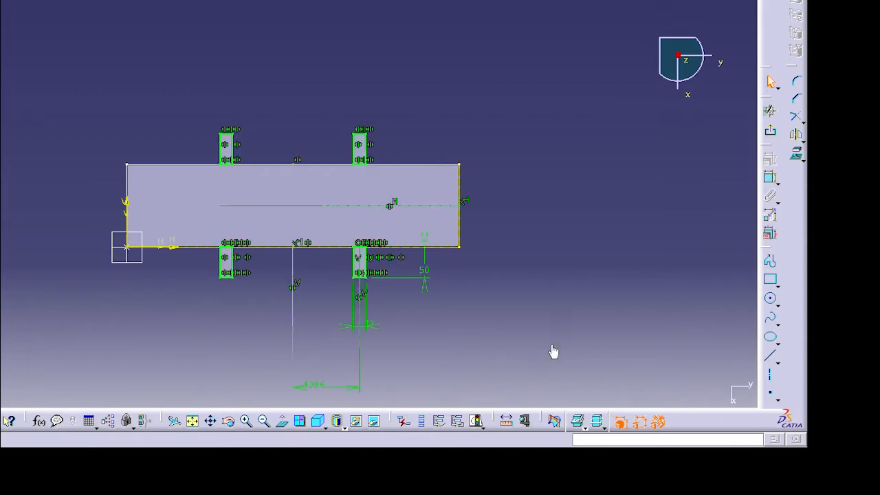
pyautogui.click(769, 131)
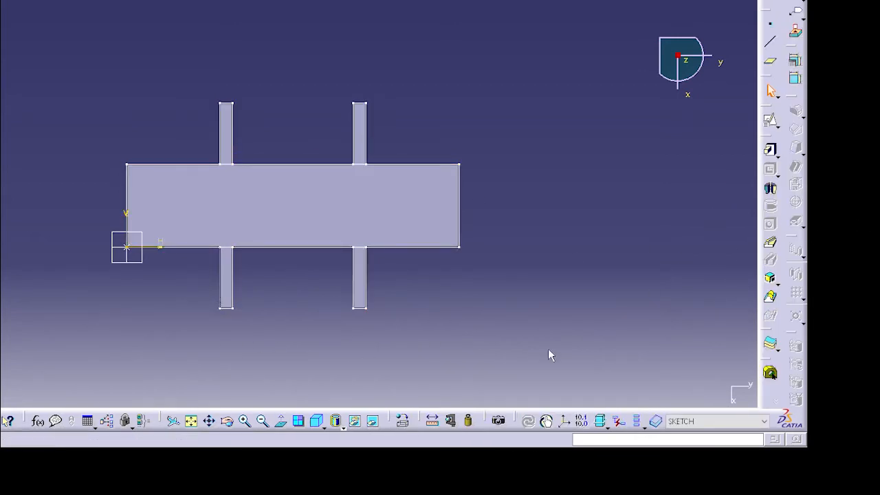
pyautogui.doubleClick(219, 277)
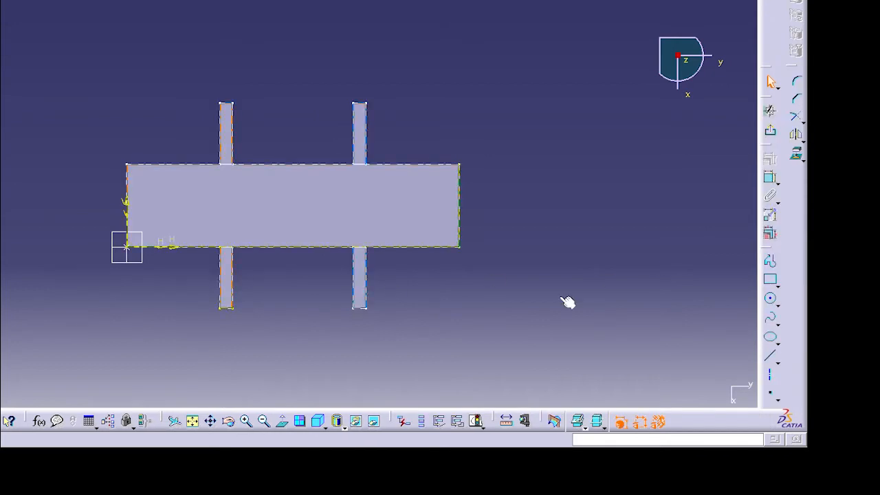
# - Draw a vertical line downward from the midpoint of the plate's lower edge
pyautogui.click(770, 355)
pyautogui.click(293, 247)
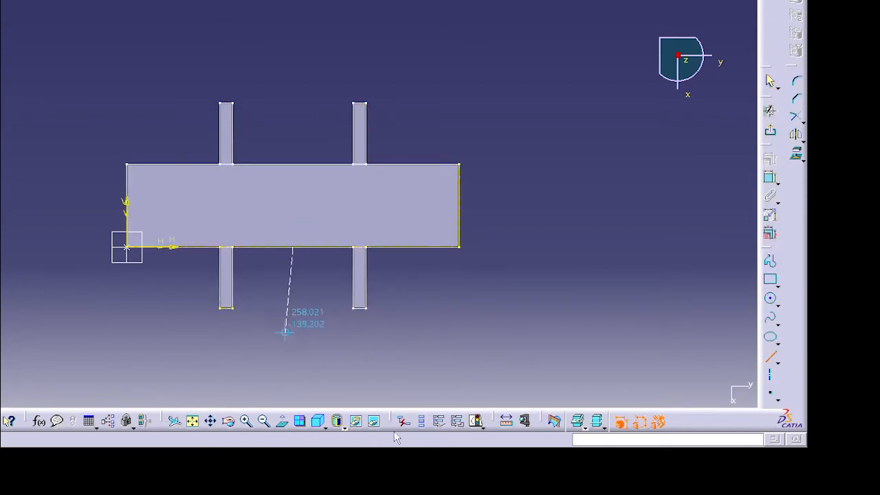
pyautogui.click(293, 367)
# - Draw a horizontal line level with the lower tab ends and a vertical line near the plate's left corner, and dimension its distance to the tab
pyautogui.click(770, 279)
pyautogui.click(770, 355)
pyautogui.click(220, 277)
pyautogui.click(119, 277)
pyautogui.click(770, 355)
pyautogui.click(163, 247)
pyautogui.click(164, 319)
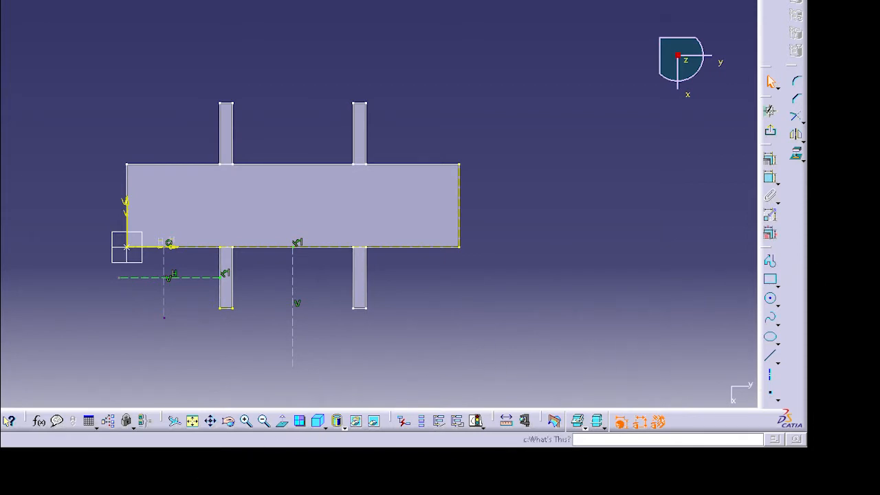
pyautogui.click(770, 177)
pyautogui.click(194, 330)
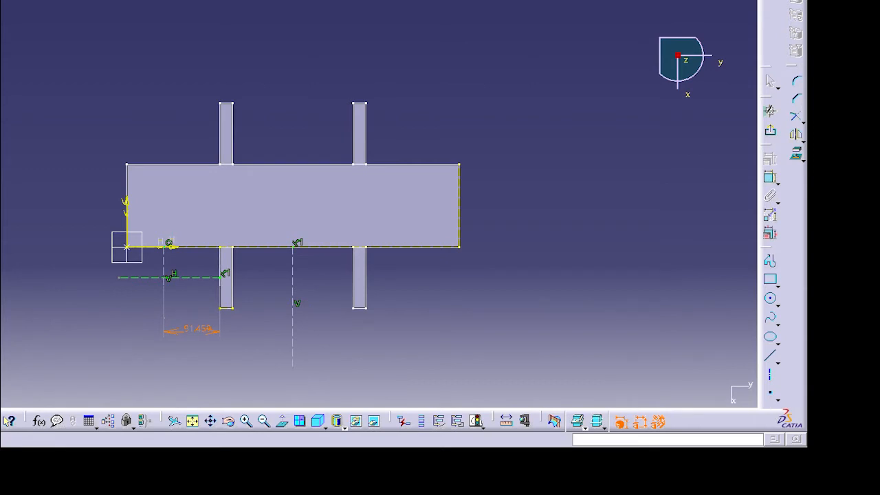
# - Draw a narrow upright rectangle hanging from the horizontal line and dimension its width to 20
pyautogui.click(771, 280)
pyautogui.click(147, 277)
pyautogui.click(176, 353)
pyautogui.click(770, 176)
pyautogui.click(165, 353)
pyautogui.click(165, 371)
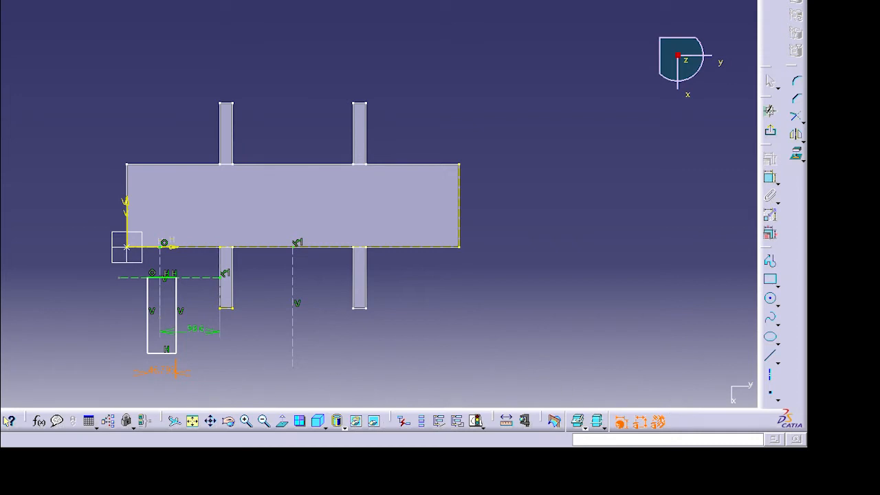
pyautogui.press('Return')
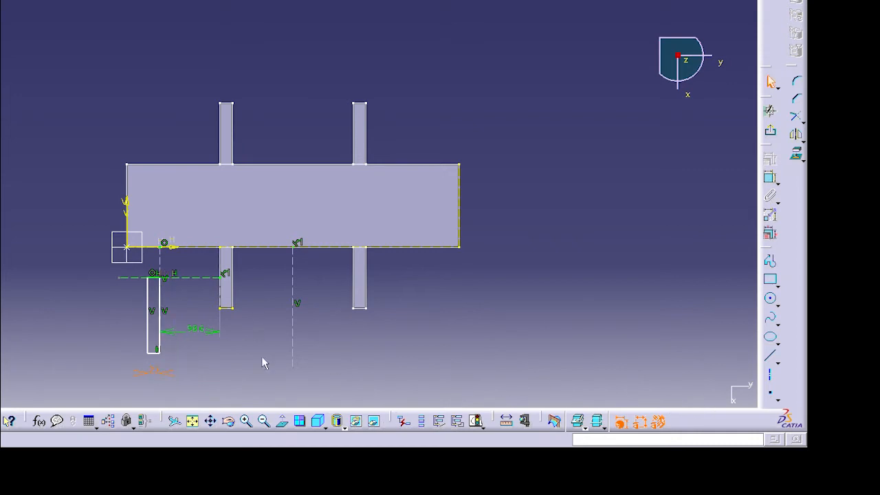
# - Draw a second narrow upright rectangle along the plate's vertical centre line and dimension its width to 10
pyautogui.moveTo(284, 395)
pyautogui.keyDown('ctrl'); pyautogui.mouseDown(button='middle')
pyautogui.moveTo(267, 334)
pyautogui.moveTo(339, 221)
pyautogui.moveTo(379, 182)
pyautogui.mouseUp(button='middle'); pyautogui.keyUp('ctrl')
pyautogui.moveTo(248, 230); pyautogui.dragTo(264, 228)
pyautogui.keyDown('ctrl'); pyautogui.click(295, 257); pyautogui.keyUp('ctrl')
pyautogui.click(769, 159)
pyautogui.click(822, 436)
pyautogui.click(651, 323)
pyautogui.click(770, 279)
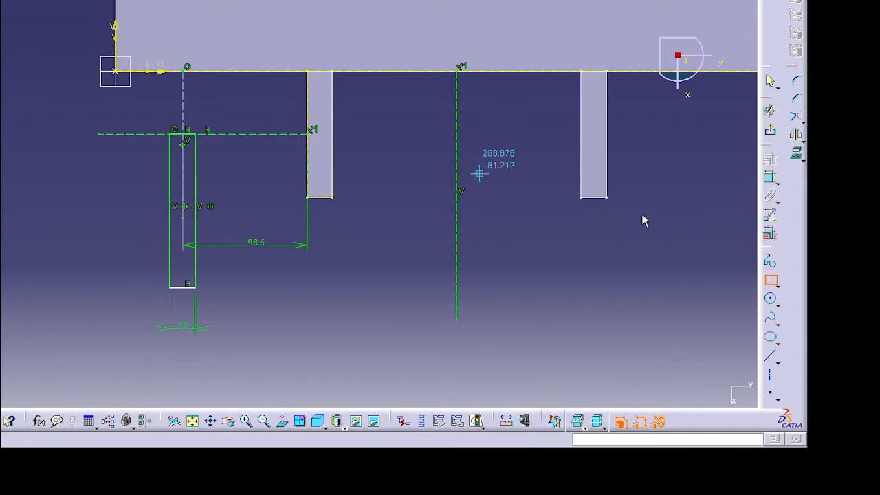
pyautogui.click(456, 134)
pyautogui.click(433, 288)
pyautogui.click(770, 177)
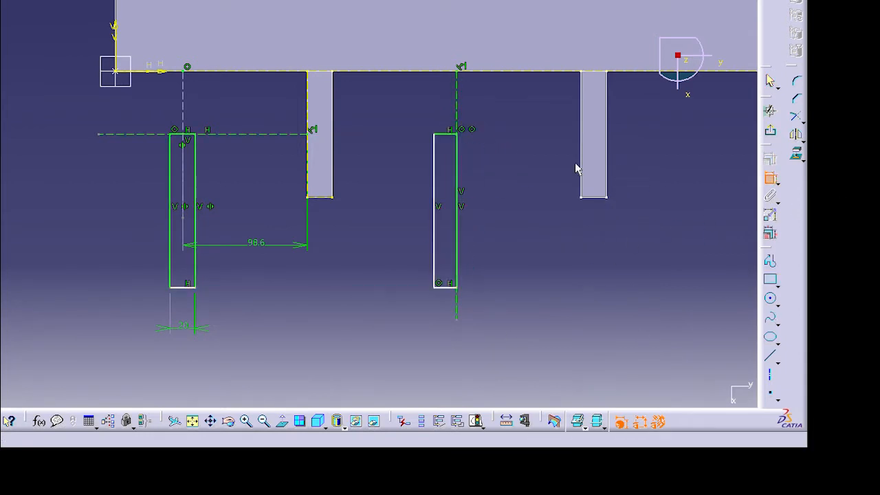
pyautogui.click(823, 390)
pyautogui.click(860, 366)
pyautogui.click(833, 367)
# - Draw a horizontal bar joining the bottoms of both uprights and dimension its height to 20
pyautogui.click(770, 279)
pyautogui.click(167, 288)
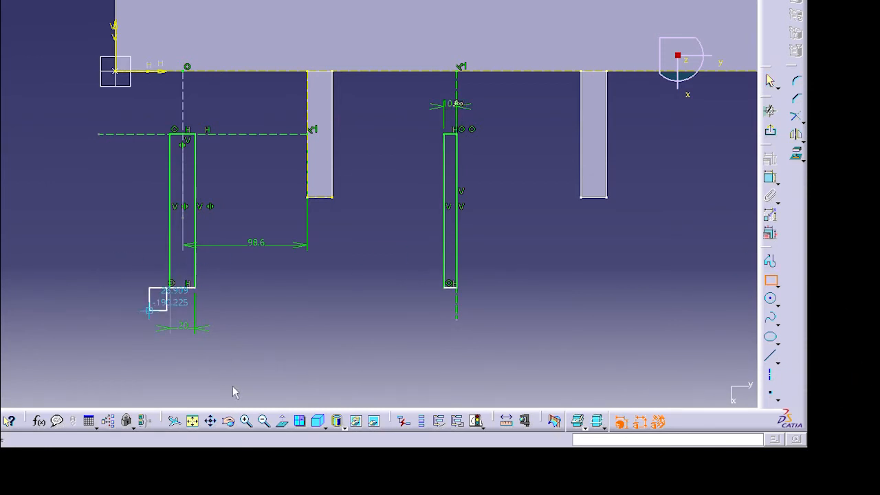
pyautogui.click(457, 306)
pyautogui.click(770, 177)
pyautogui.click(456, 297)
pyautogui.click(514, 292)
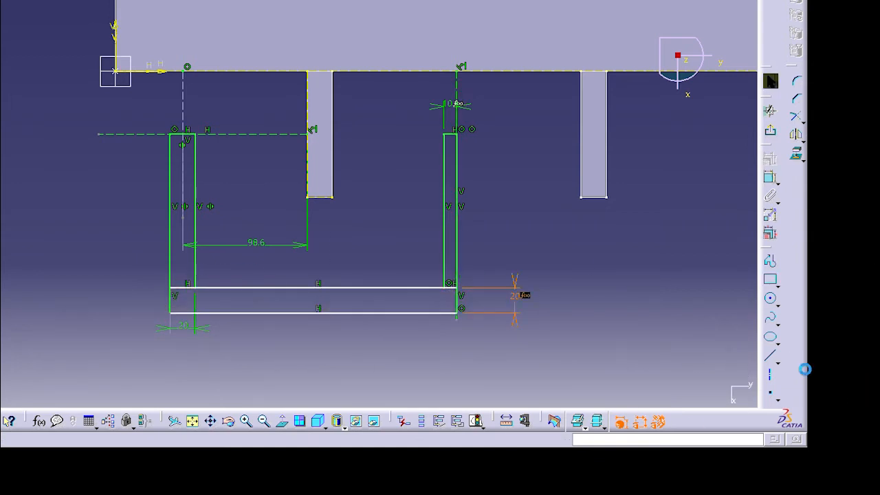
# - Trim the overlapping inner lines where the bar meets the two uprights to form a U-shaped frame
pyautogui.keyDown('ctrl'); pyautogui.moveTo(592, 410); pyautogui.dragTo(611, 361, button='middle'); pyautogui.keyUp('ctrl')
pyautogui.moveTo(612, 361)
pyautogui.mouseDown(button='middle')
pyautogui.moveTo(599, 288)
pyautogui.moveTo(601, 216)
pyautogui.mouseUp(button='middle')
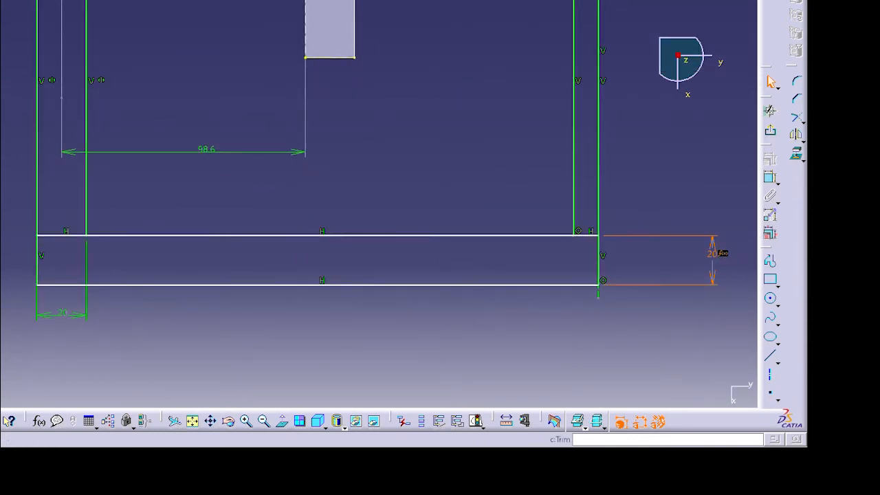
pyautogui.click(798, 120)
pyautogui.click(585, 235)
pyautogui.click(770, 111)
pyautogui.click(797, 116)
pyautogui.click(65, 235)
pyautogui.click(796, 116)
pyautogui.click(61, 235)
# - Draw a horizontal line through the plate's mid-height as a mirror axis
pyautogui.keyDown('ctrl'); pyautogui.moveTo(457, 268); pyautogui.dragTo(461, 214, button='middle'); pyautogui.keyUp('ctrl')
pyautogui.click(770, 356)
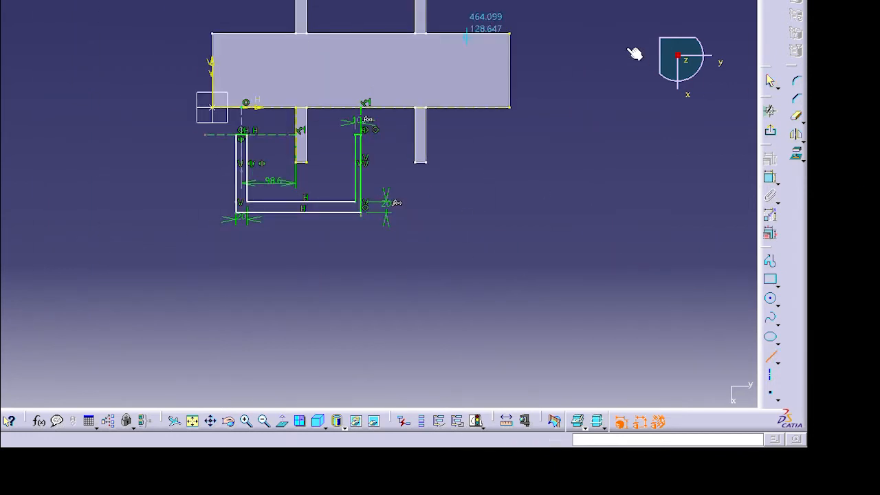
pyautogui.click(509, 70)
pyautogui.click(387, 70)
# - Select the U-shaped frame and mirror it about its central upright
pyautogui.click(625, 197)
pyautogui.moveTo(501, 275)
pyautogui.mouseDown()
pyautogui.moveTo(322, 158)
pyautogui.moveTo(220, 126)
pyautogui.mouseUp()
pyautogui.click(796, 134)
pyautogui.click(361, 162)
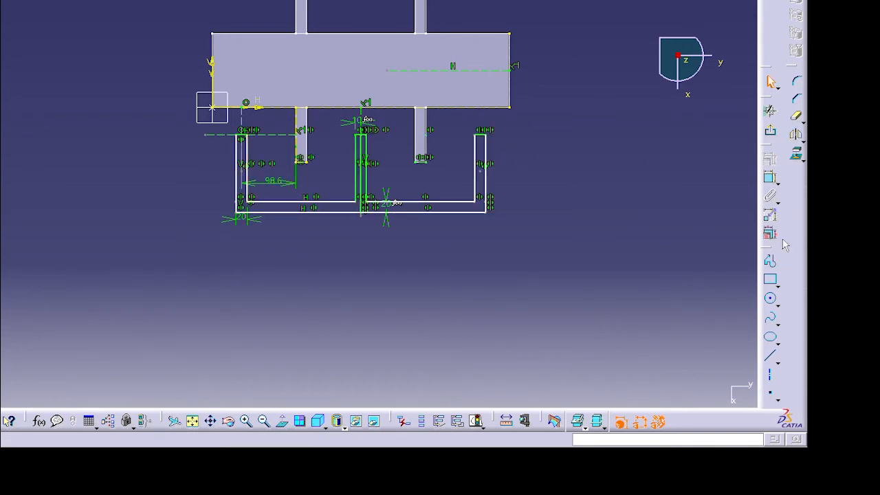
# - Trim the duplicated lines at the frame's shared central upright
pyautogui.moveTo(510, 300)
pyautogui.keyDown('ctrl'); pyautogui.mouseDown(button='middle')
pyautogui.moveTo(545, 181)
pyautogui.moveTo(522, 172)
pyautogui.mouseUp(button='middle'); pyautogui.keyUp('ctrl')
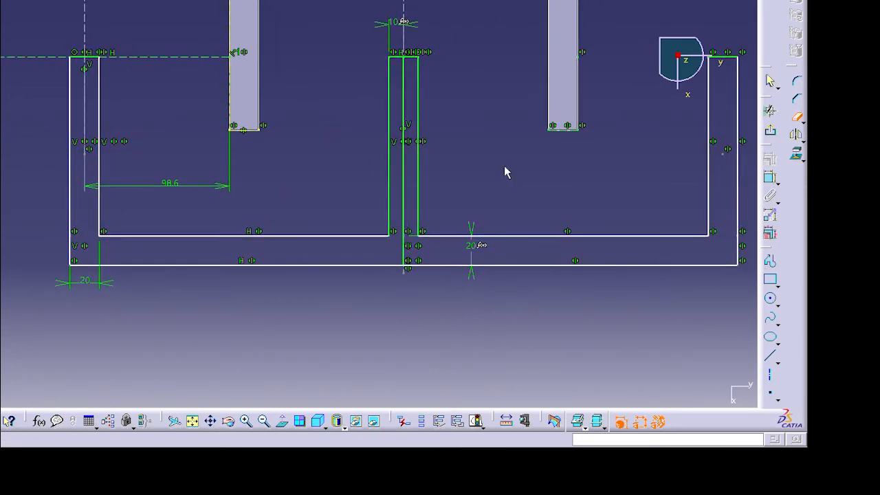
pyautogui.click(796, 116)
pyautogui.click(404, 172)
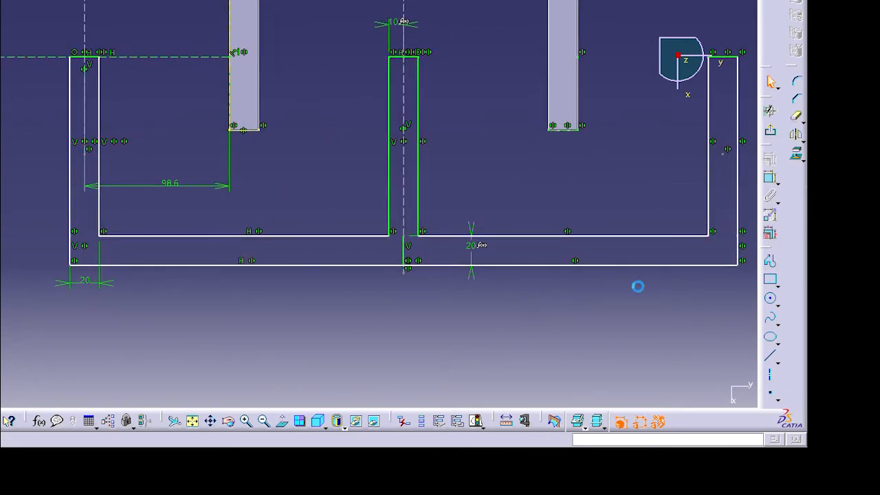
pyautogui.click(403, 252)
# - Select the whole lower frame and mirror it about the horizontal axis onto the plate's upper side
pyautogui.keyDown('ctrl'); pyautogui.moveTo(639, 330); pyautogui.dragTo(674, 412, button='middle'); pyautogui.keyUp('ctrl')
pyautogui.moveTo(617, 260); pyautogui.dragTo(108, 86)
pyautogui.click(796, 134)
pyautogui.click(618, 1)
pyautogui.keyDown('ctrl'); pyautogui.moveTo(874, 180); pyautogui.dragTo(876, 289, button='middle'); pyautogui.keyUp('ctrl')
# - Exit the sketch and pad the fixed-finger frame sketch
pyautogui.click(770, 131)
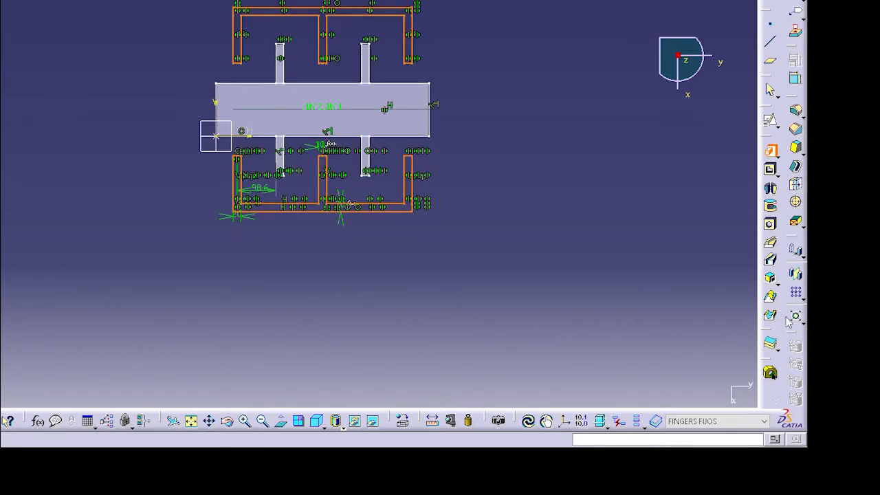
pyautogui.click(809, 488)
pyautogui.moveTo(673, 243); pyautogui.dragTo(634, 231, button='middle')
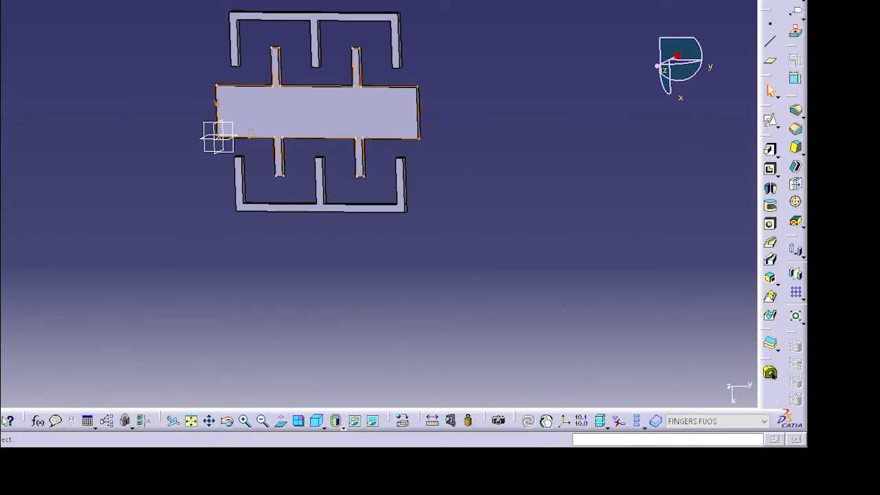
# - Start a new sketch on the plate and project the plate's right edge
pyautogui.click(770, 121)
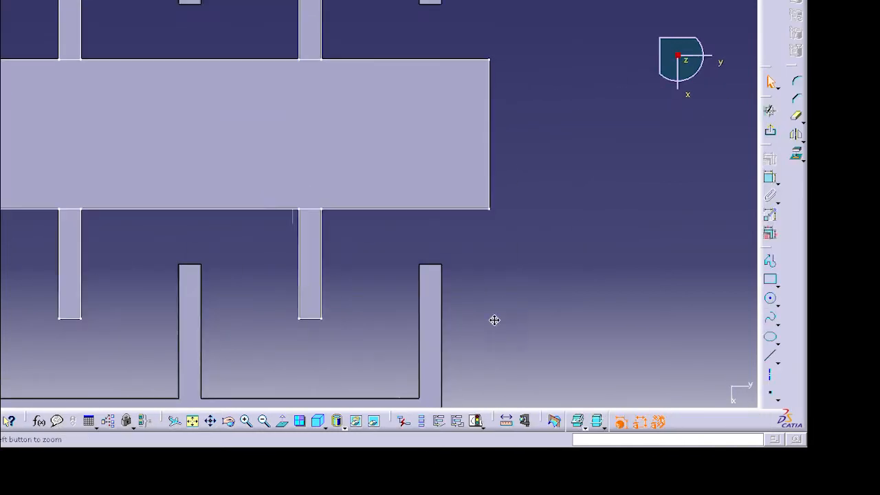
pyautogui.click(770, 281)
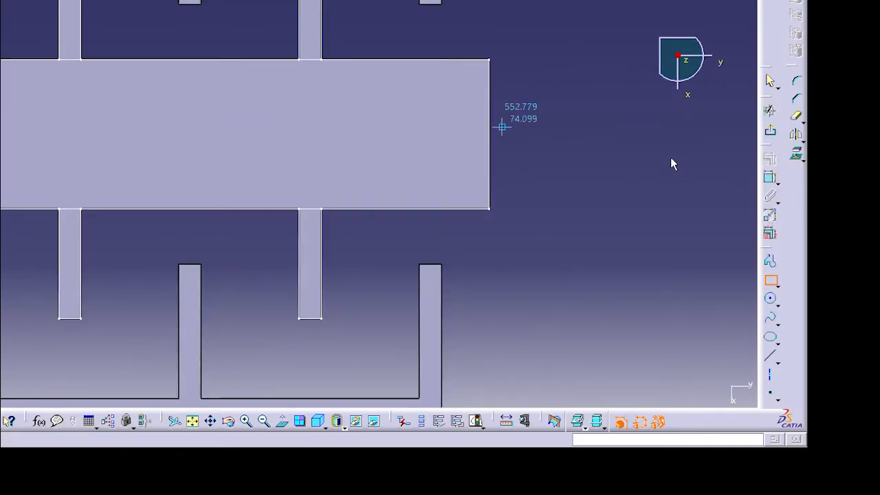
pyautogui.press('Escape')
pyautogui.click(490, 129)
pyautogui.click(796, 153)
# - Draw a horizontal reference line at the plate's mid-height and a vertical line from its lower edge
pyautogui.click(310, 209)
pyautogui.click(770, 355)
pyautogui.click(489, 134)
pyautogui.click(331, 134)
pyautogui.click(769, 356)
pyautogui.click(190, 208)
pyautogui.click(190, 129)
# - Draw a narrow rectangle alongside the plate's right edge over its upper half
pyautogui.click(770, 279)
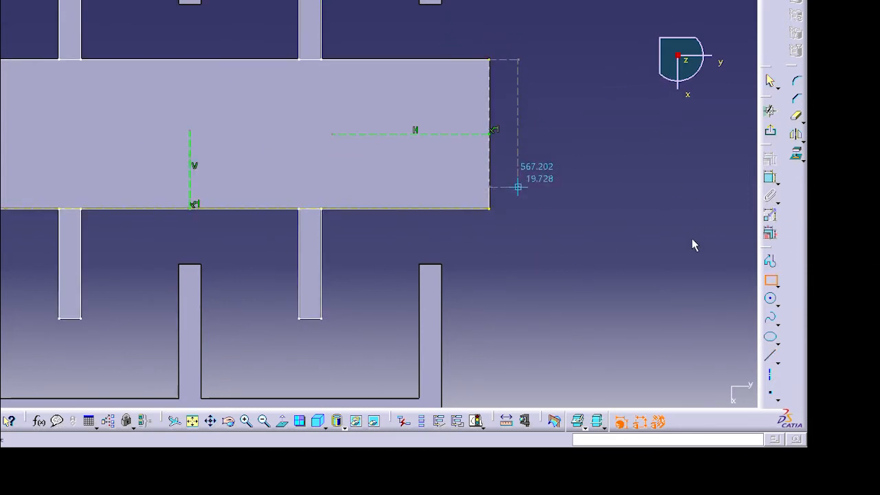
pyautogui.click(517, 208)
pyautogui.click(489, 59)
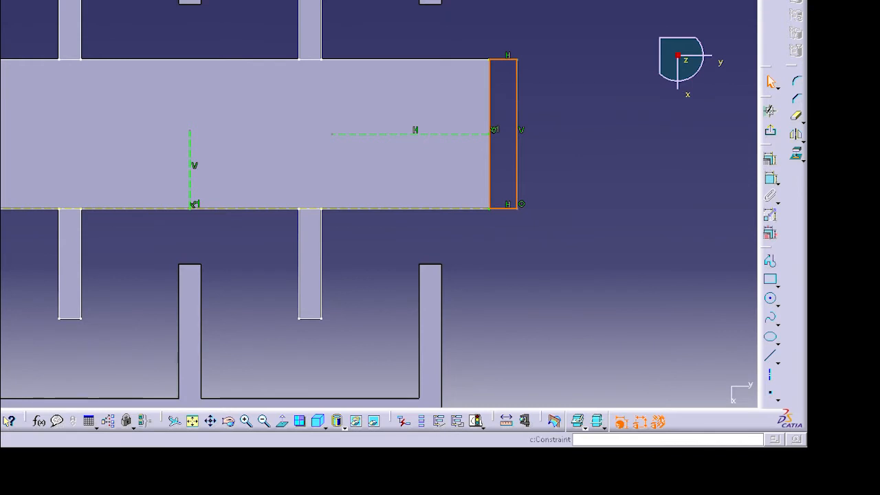
pyautogui.click(769, 178)
pyautogui.click(863, 395)
# - Draw a matching 20-wide rectangle below the plate's right corner and dimension its length
pyautogui.click(770, 279)
pyautogui.click(490, 209)
pyautogui.click(511, 301)
pyautogui.click(769, 177)
pyautogui.click(511, 259)
pyautogui.click(574, 262)
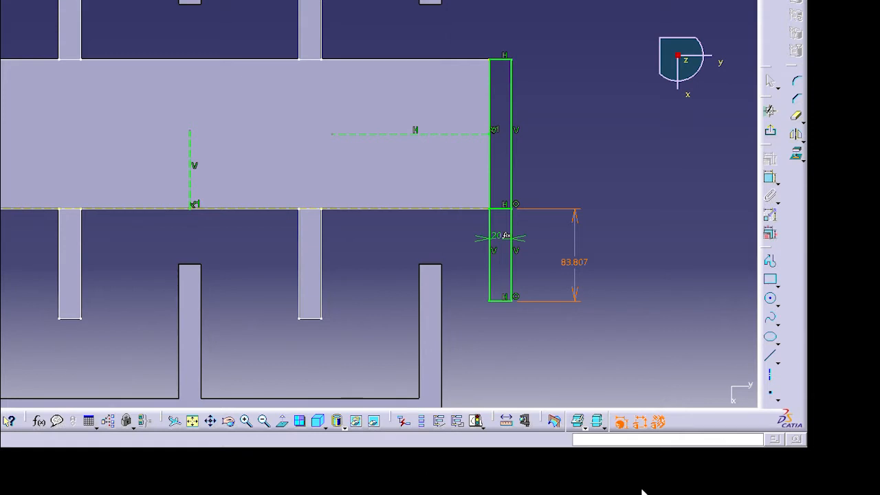
pyautogui.press('Return')
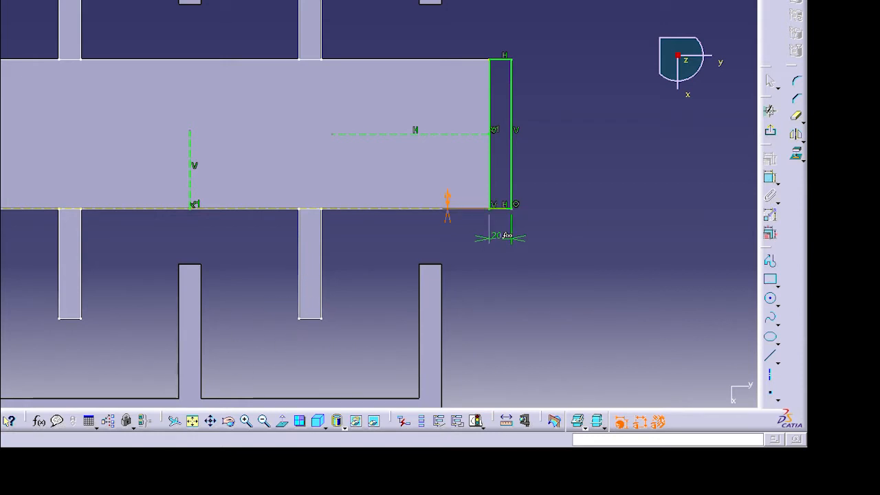
pyautogui.press('Return')
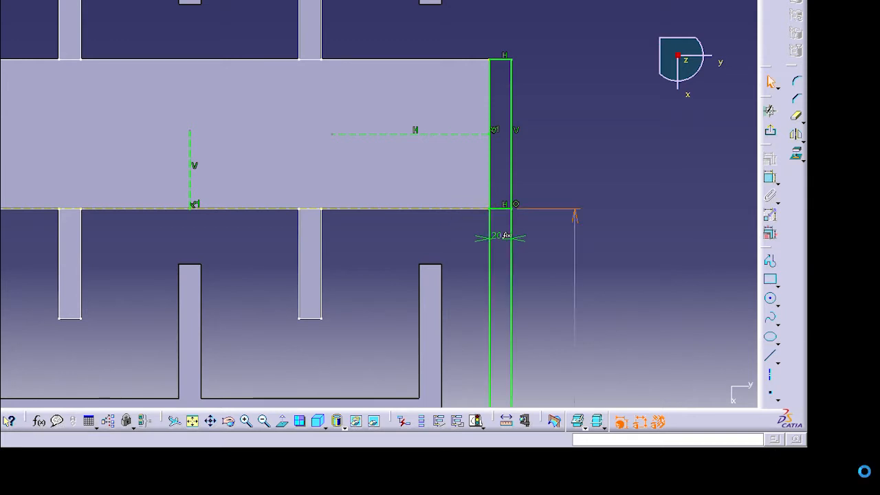
# - Draw the upper beam rectangle above the plate's right corner and dimension both beam lengths to 5570
pyautogui.moveTo(550, 227)
pyautogui.keyDown('ctrl'); pyautogui.mouseDown(button='middle')
pyautogui.moveTo(526, 337)
pyautogui.moveTo(538, 293)
pyautogui.moveTo(526, 249)
pyautogui.moveTo(515, 261)
pyautogui.moveTo(550, 71)
pyautogui.moveTo(590, 59)
pyautogui.moveTo(467, 129)
pyautogui.mouseUp(button='middle'); pyautogui.keyUp('ctrl')
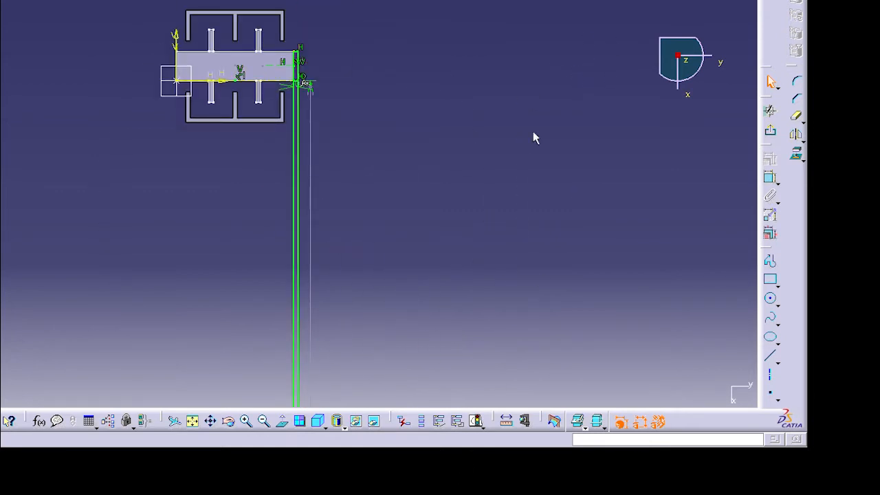
pyautogui.keyDown('ctrl'); pyautogui.moveTo(480, 98); pyautogui.dragTo(494, 35, button='middle'); pyautogui.keyUp('ctrl')
pyautogui.moveTo(515, 103); pyautogui.dragTo(503, 443, button='middle')
pyautogui.click(770, 280)
pyautogui.click(292, 151)
pyautogui.click(280, 45)
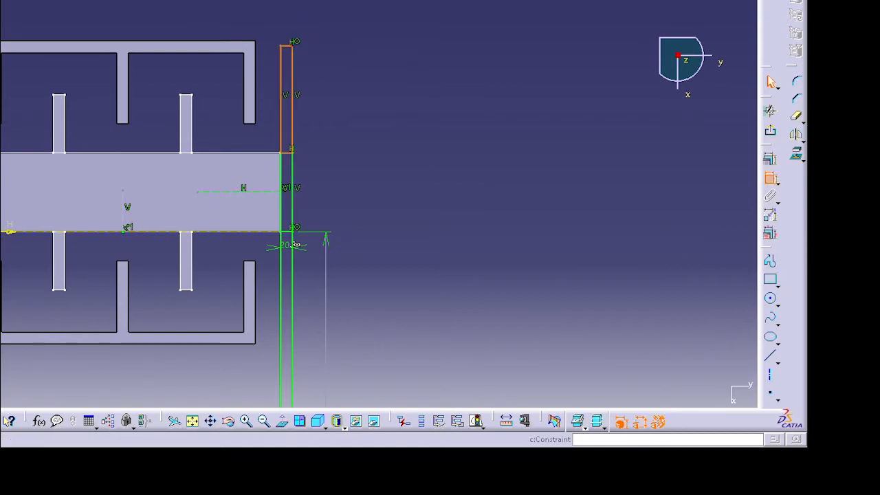
pyautogui.click(415, 143)
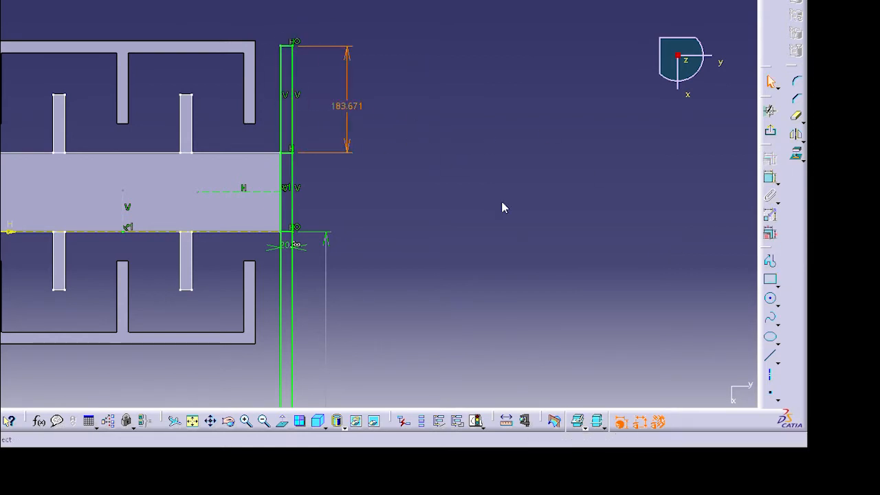
pyautogui.click(691, 394)
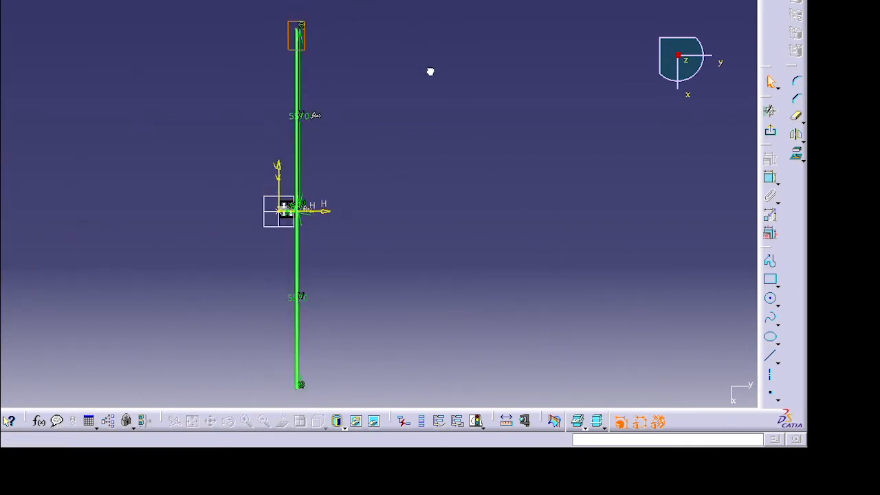
# - Exit the sketch and pad the two long spring beams
pyautogui.moveTo(457, 292); pyautogui.dragTo(405, 37, button='middle')
pyautogui.click(354, 451)
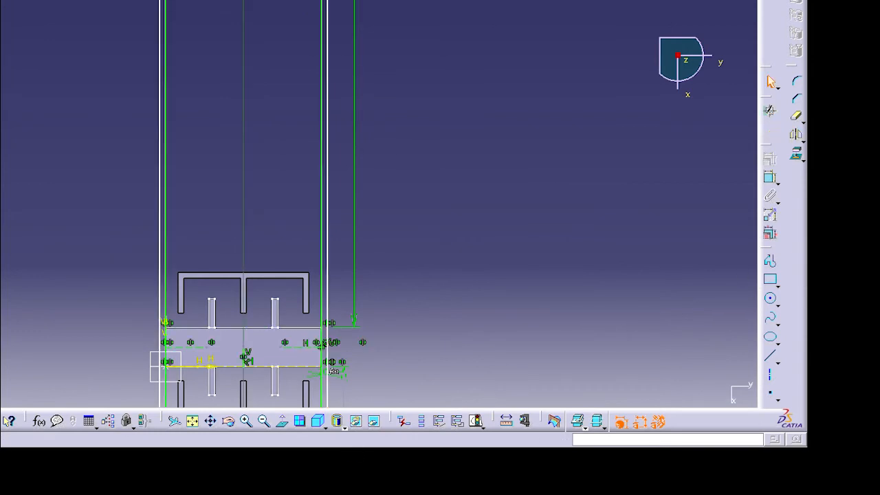
pyautogui.click(771, 131)
pyautogui.click(715, 220)
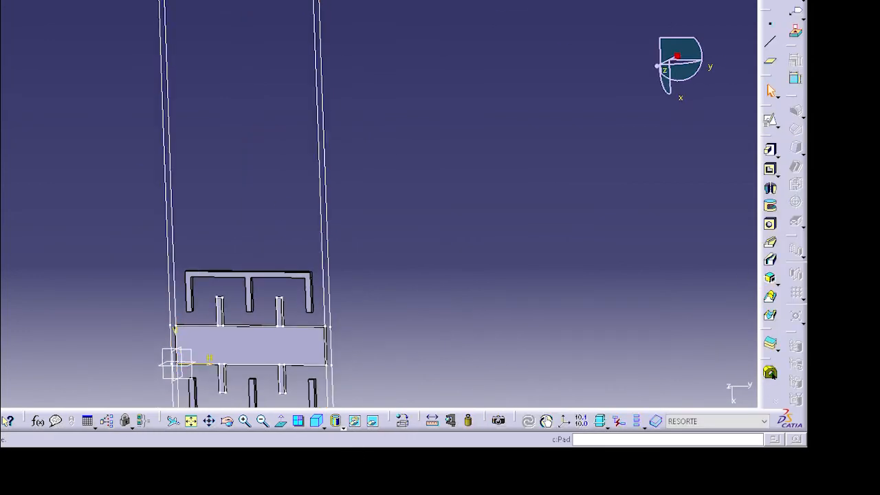
pyautogui.click(770, 150)
pyautogui.click(325, 341)
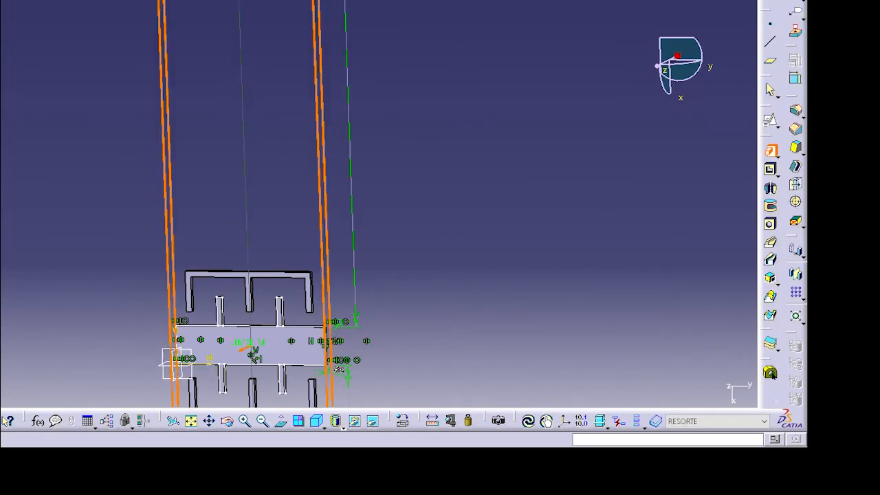
pyautogui.click(809, 419)
pyautogui.click(747, 347)
pyautogui.moveTo(490, 389); pyautogui.dragTo(729, 206, button='middle')
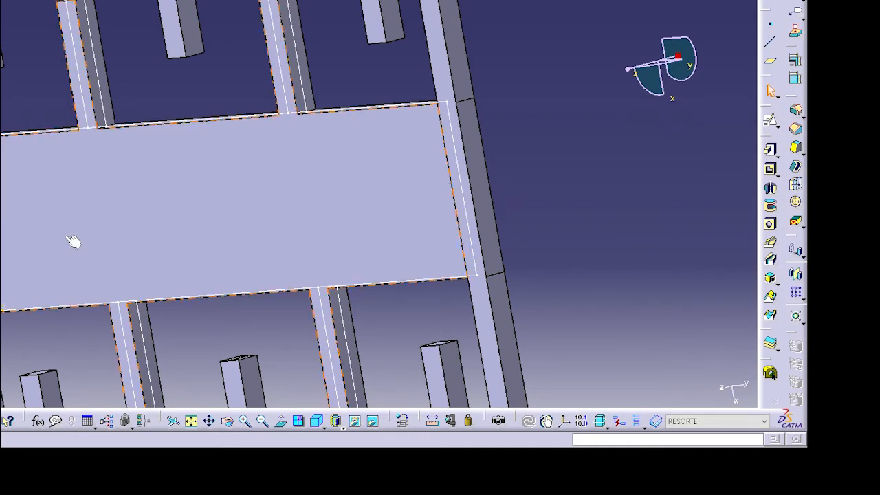
# - Open a sketch on the plate and project the inner edges of the upper frame uprights and left tab
pyautogui.click(2, 248)
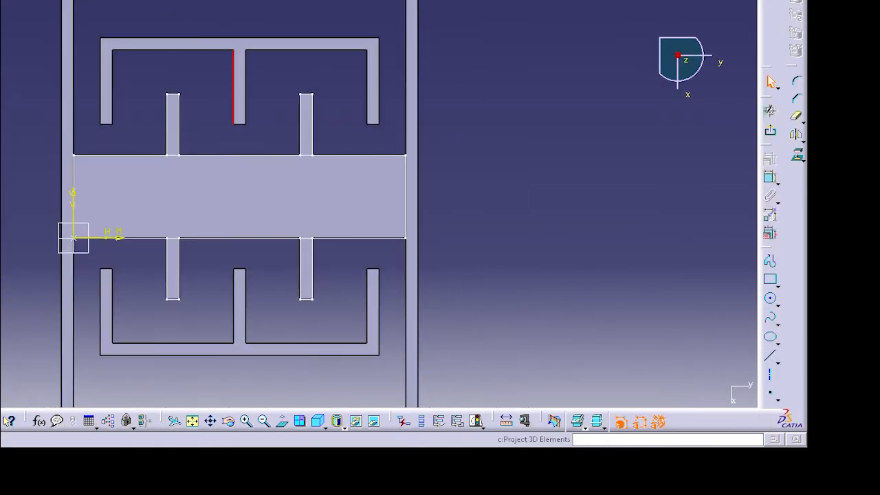
pyautogui.click(227, 107)
pyautogui.keyDown('ctrl'); pyautogui.click(113, 89); pyautogui.keyUp('ctrl')
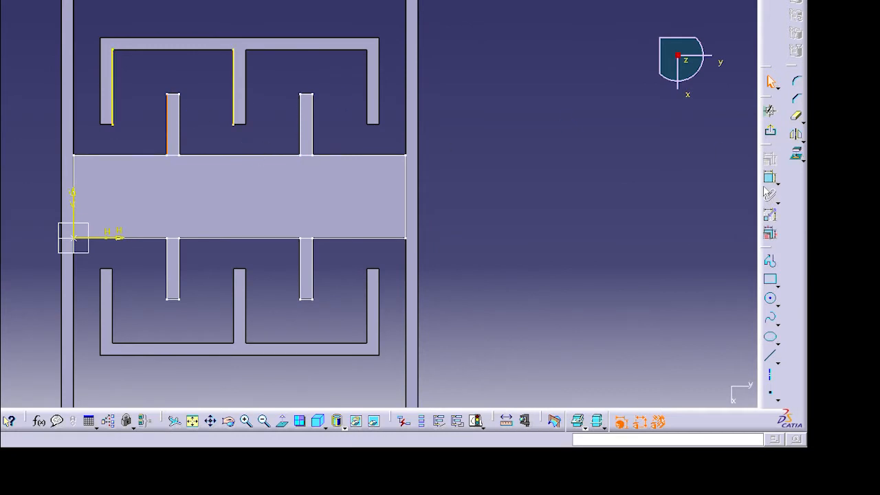
pyautogui.click(113, 90)
pyautogui.click(622, 421)
pyautogui.click(234, 91)
pyautogui.click(621, 422)
pyautogui.click(106, 125)
pyautogui.click(795, 153)
pyautogui.click(796, 154)
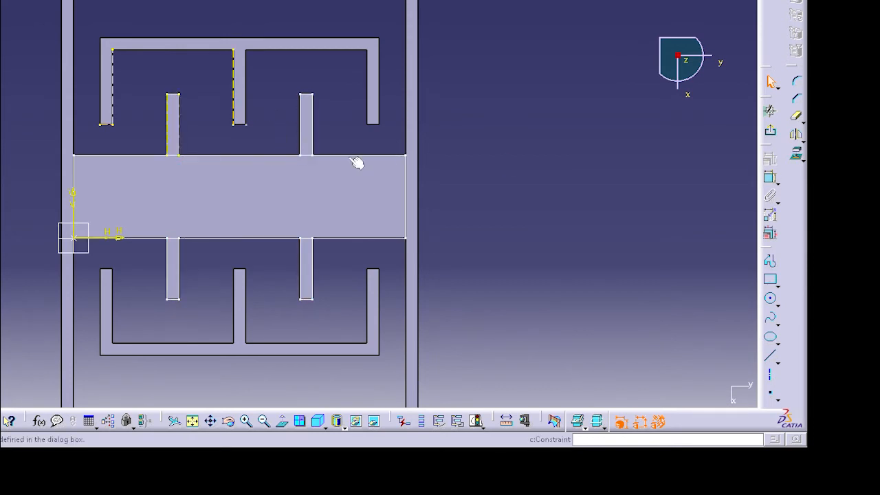
# - Draw a rectangle between the upper-left frame upright and the left tab
pyautogui.click(769, 278)
pyautogui.click(100, 124)
pyautogui.click(167, 154)
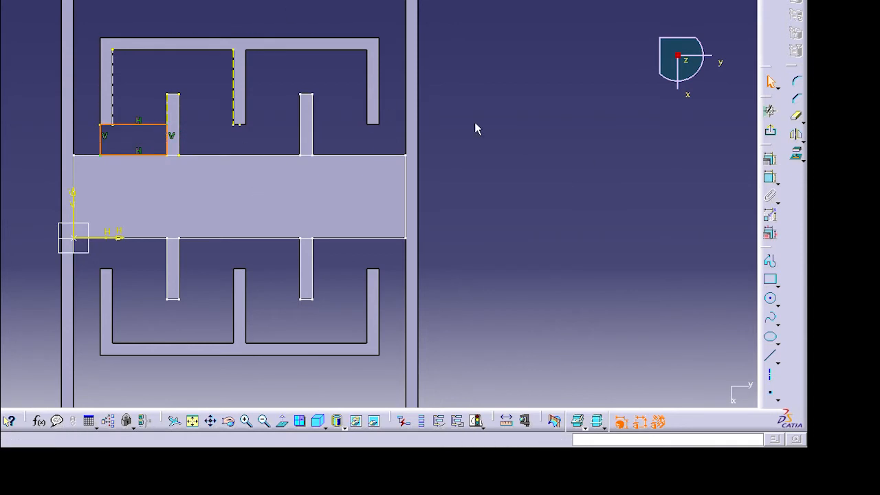
# - Draw three rectangles filling the space between the upper-left frame upright, the left tab and the middle upright
pyautogui.click(112, 49)
pyautogui.click(167, 124)
pyautogui.click(166, 50)
pyautogui.click(233, 94)
pyautogui.click(178, 94)
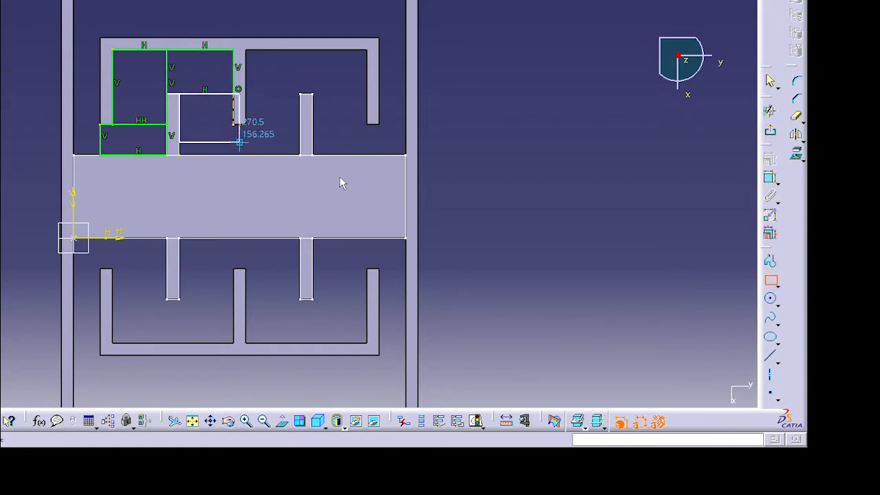
pyautogui.click(234, 155)
# - Zoom in and draw a narrow rectangle along the middle upright down to the plate edge
pyautogui.keyDown('ctrl'); pyautogui.moveTo(362, 239); pyautogui.dragTo(446, 299, button='middle'); pyautogui.keyUp('ctrl')
pyautogui.click(770, 280)
pyautogui.click(206, 270)
pyautogui.click(224, 176)
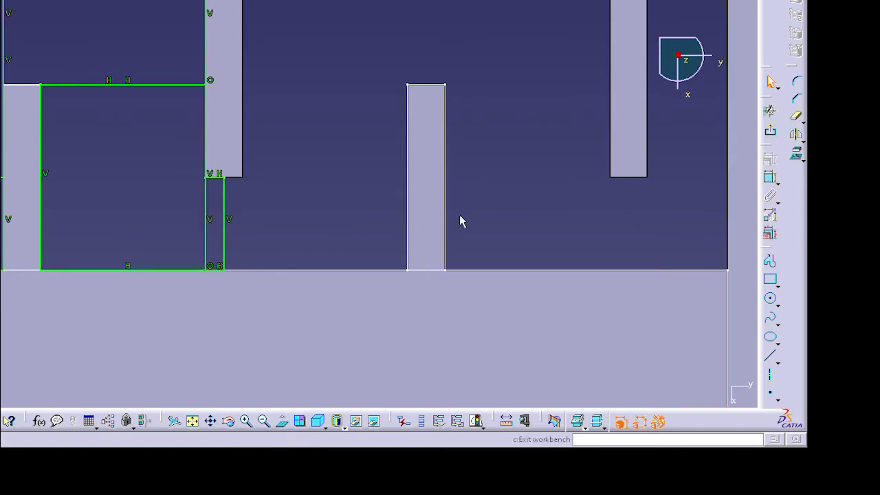
# - Quick-trim the internal shared lines so the rectangles merge into a single closed outline
pyautogui.click(796, 115)
pyautogui.click(206, 230)
pyautogui.click(796, 115)
pyautogui.click(185, 85)
pyautogui.click(796, 116)
pyautogui.click(187, 85)
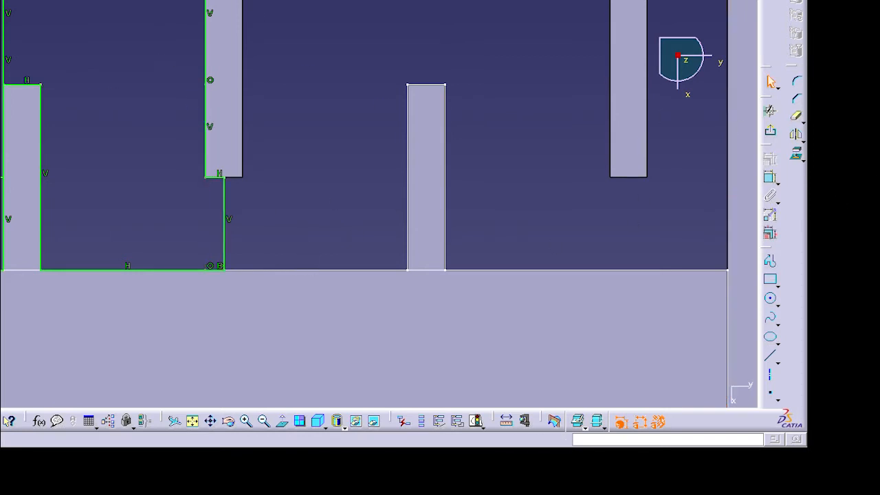
pyautogui.click(4, 33)
pyautogui.click(795, 116)
pyautogui.click(3, 31)
pyautogui.keyDown('ctrl'); pyautogui.moveTo(125, 122); pyautogui.dragTo(125, 199, button='middle'); pyautogui.keyUp('ctrl')
pyautogui.click(795, 115)
pyautogui.click(103, 184)
pyautogui.click(795, 116)
pyautogui.click(103, 184)
# - Draw a vertical line through the middle upright and a horizontal line at the plate's mid-height as construction axes
pyautogui.click(400, 234)
pyautogui.click(708, 369)
pyautogui.click(796, 154)
pyautogui.click(525, 301)
pyautogui.click(769, 356)
pyautogui.click(255, 234)
pyautogui.click(256, 293)
pyautogui.click(525, 301)
pyautogui.click(386, 301)
pyautogui.click(608, 215)
pyautogui.rightClick(50, 104)
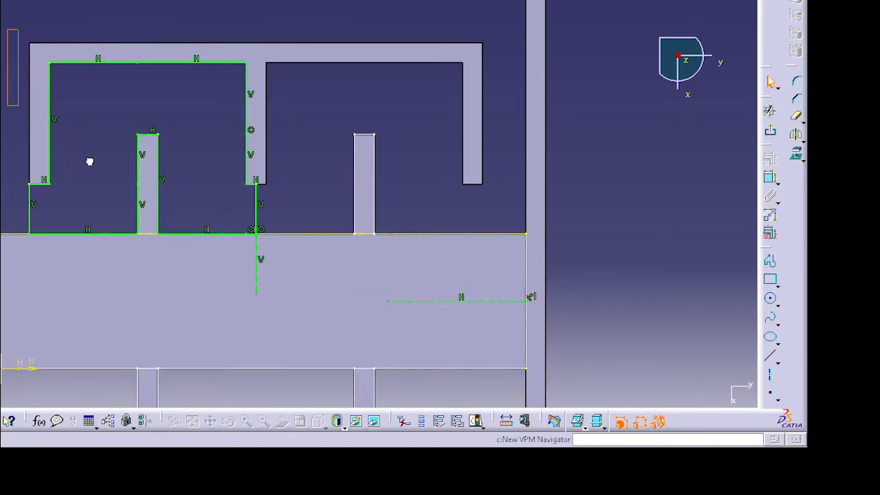
pyautogui.click(395, 349)
# - Mirror the outline about the vertical construction line onto the right half of the upper frame
pyautogui.click(796, 135)
pyautogui.click(256, 276)
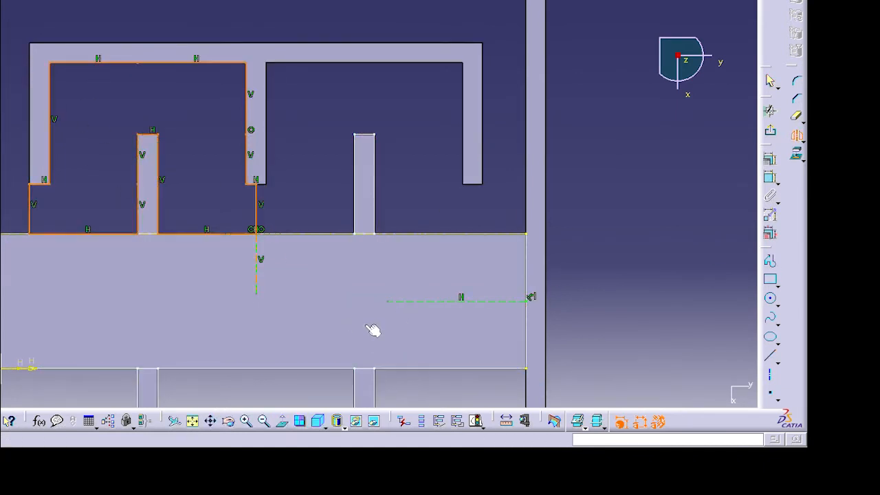
pyautogui.click(797, 117)
pyautogui.click(796, 117)
pyautogui.click(256, 210)
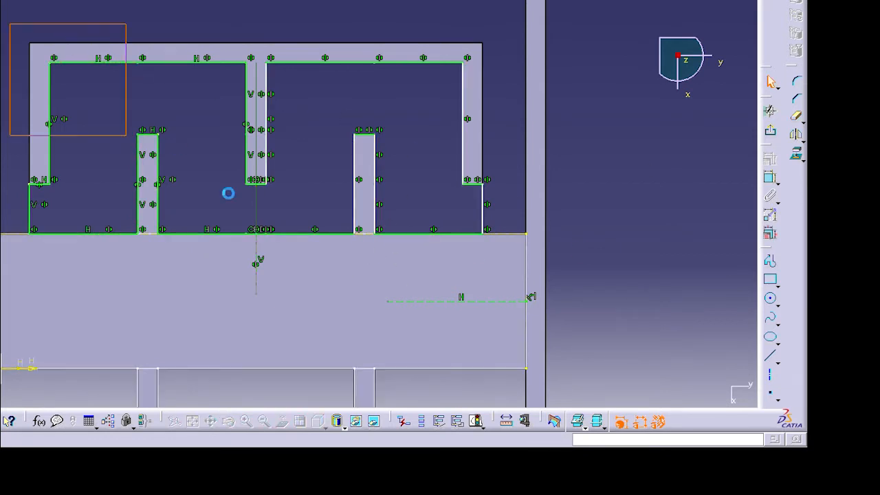
# - Select the whole upper outline and mirror it about the horizontal line onto the lower frame
pyautogui.moveTo(9, 24); pyautogui.dragTo(499, 260)
pyautogui.click(796, 135)
pyautogui.click(475, 301)
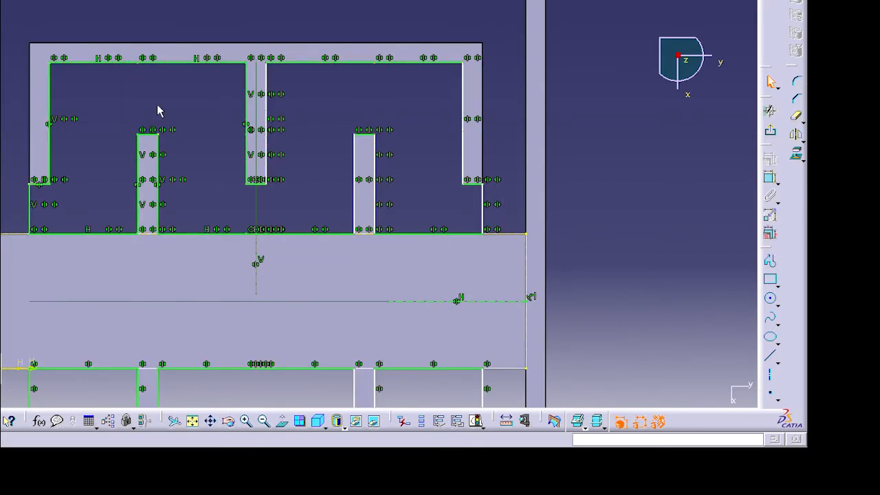
# - Exit the sketch and pad the mirrored outline profile
pyautogui.click(771, 130)
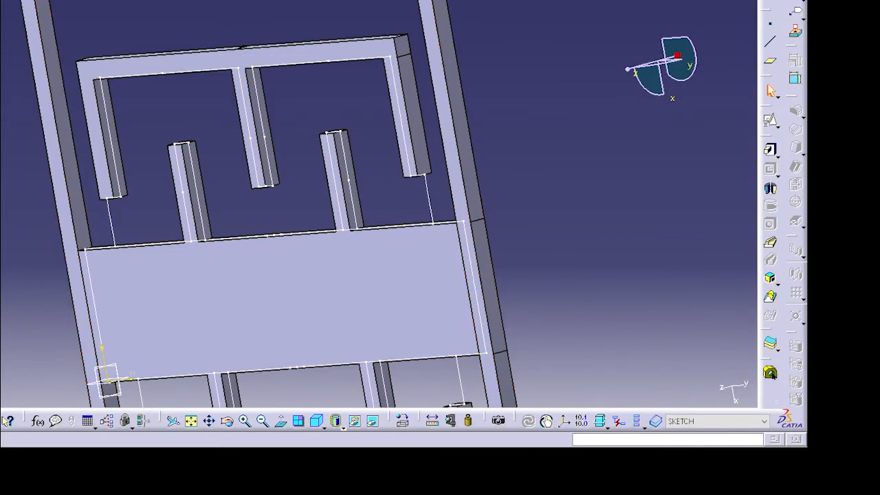
pyautogui.click(770, 150)
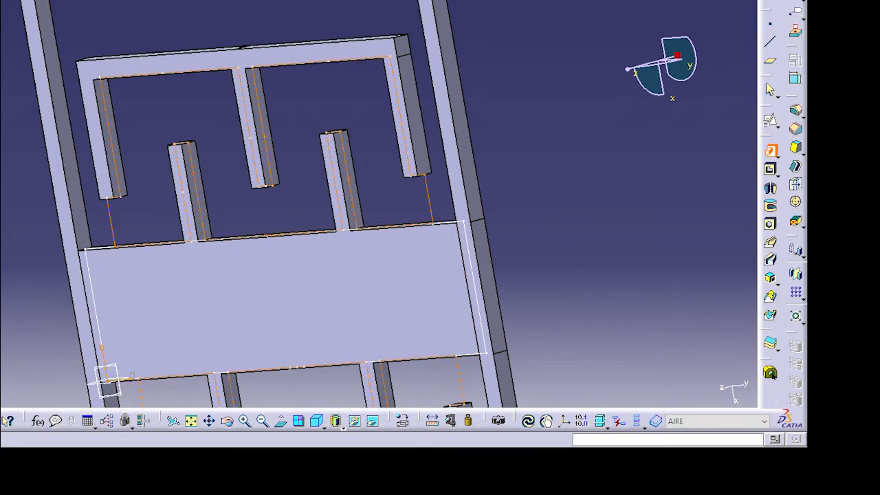
pyautogui.click(834, 486)
pyautogui.click(197, 189)
pyautogui.click(3, 152)
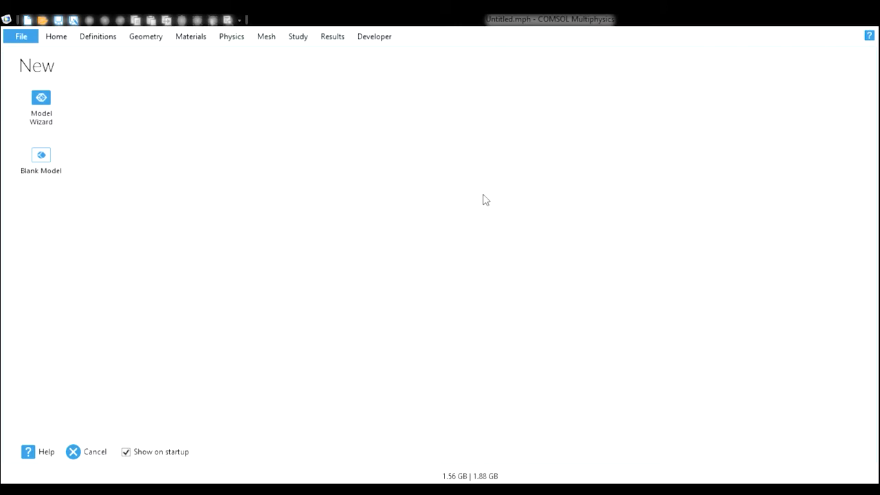
# - In COMSOL Multiphysics, create a 3D model with Electrostatics and Solid Mechanics interfaces and a Stationary study
pyautogui.click(55, 112)
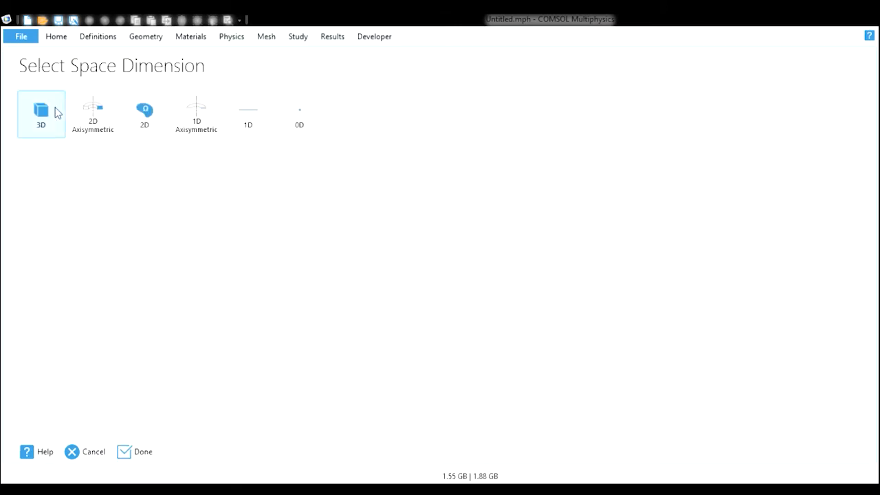
pyautogui.click(57, 112)
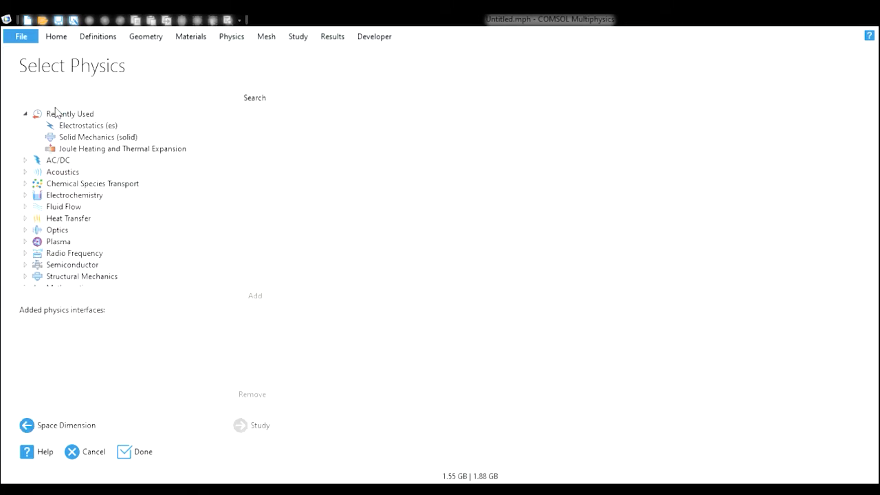
pyautogui.click(203, 128)
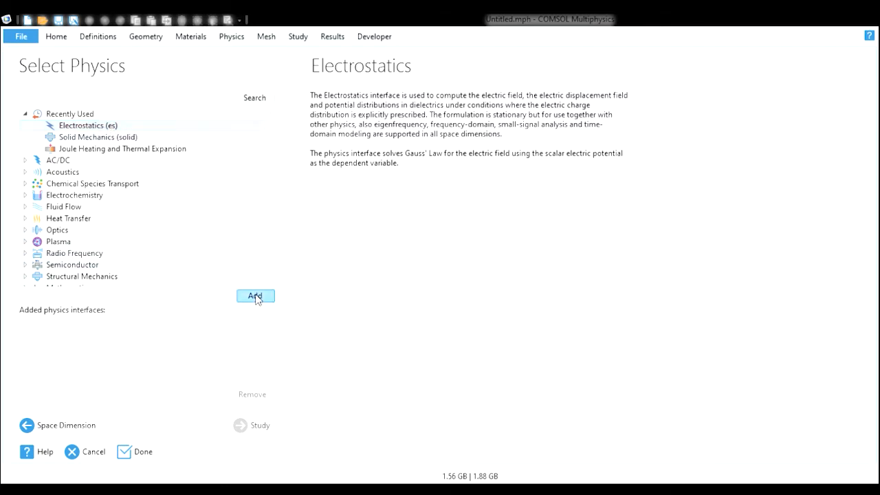
pyautogui.click(254, 296)
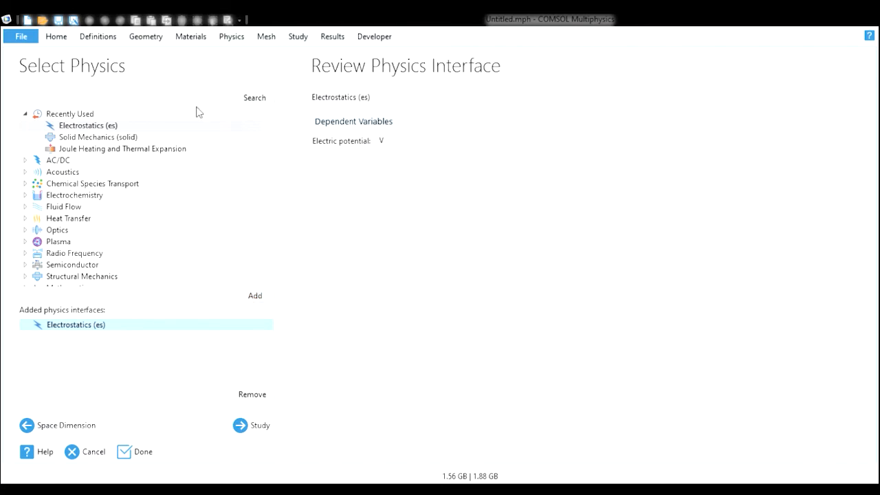
pyautogui.click(142, 138)
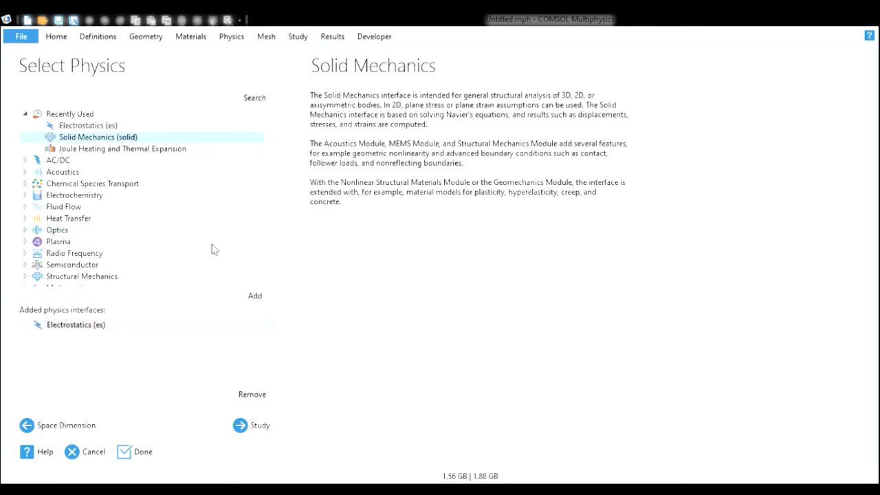
pyautogui.click(254, 298)
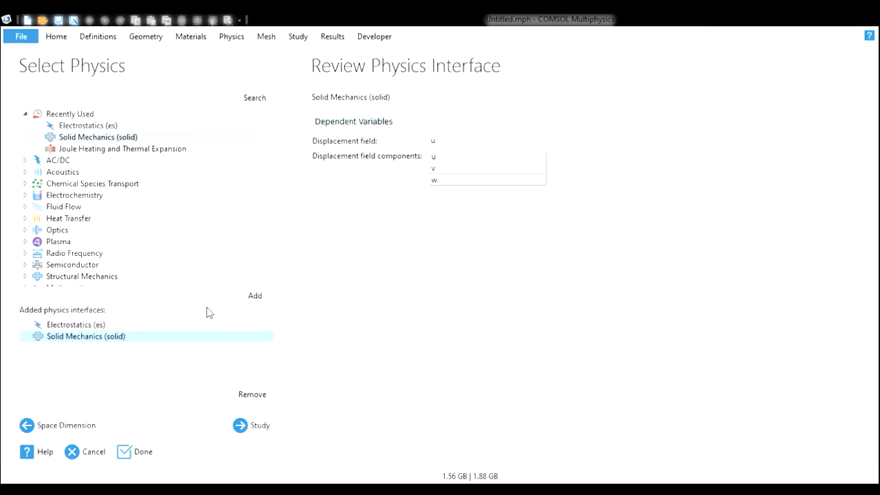
pyautogui.click(257, 425)
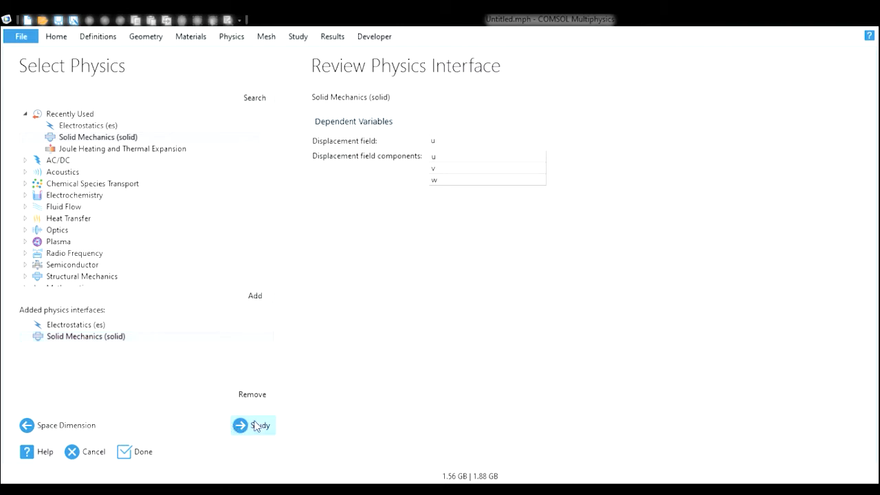
pyautogui.click(76, 123)
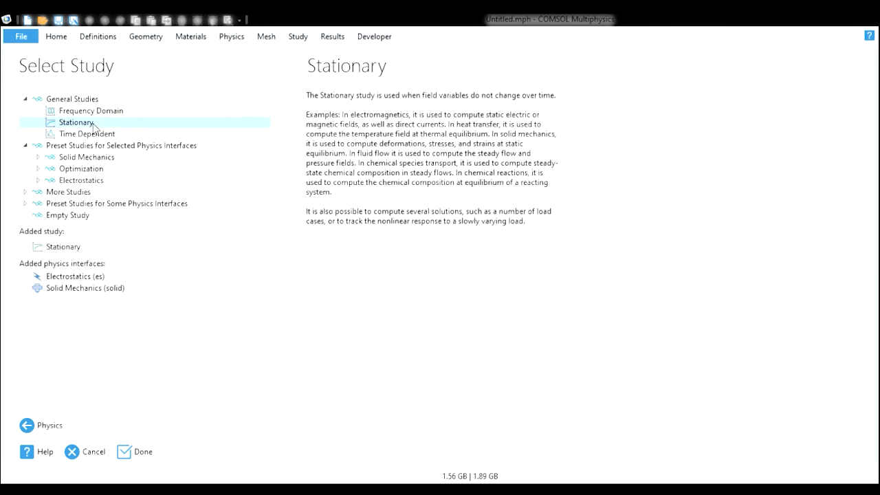
pyautogui.click(137, 453)
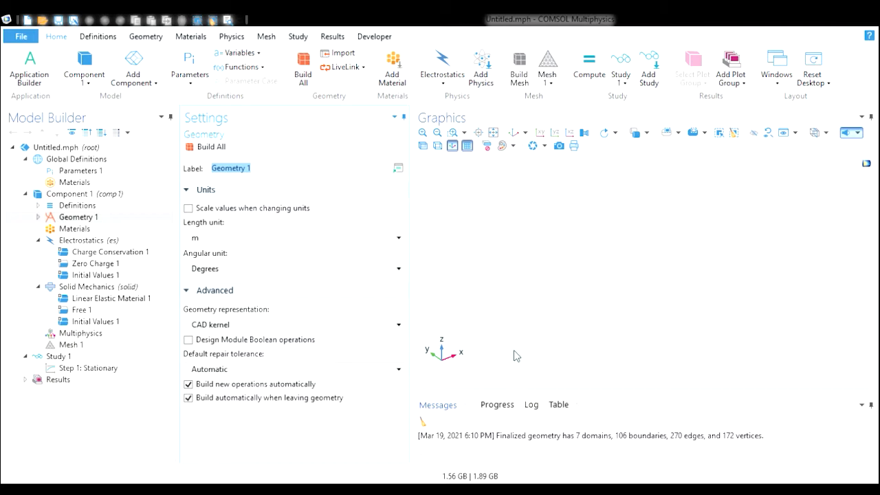
# - Set the geometry's length unit to µm
pyautogui.click(274, 241)
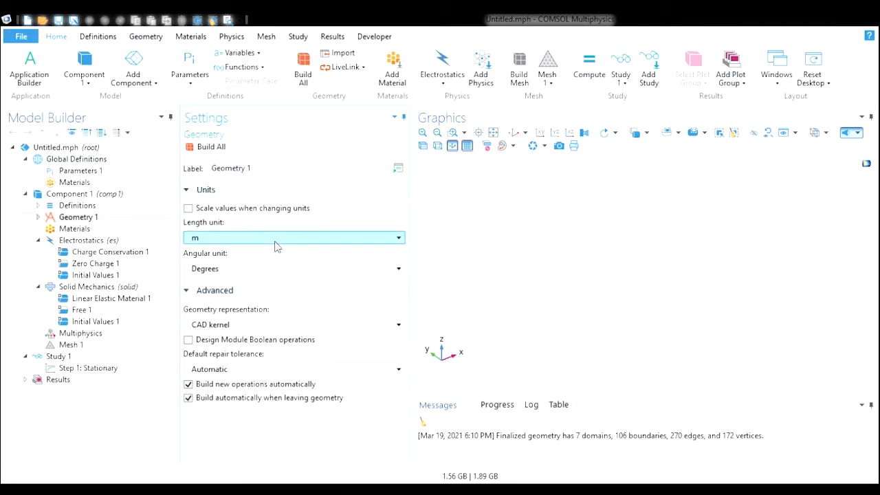
pyautogui.click(258, 296)
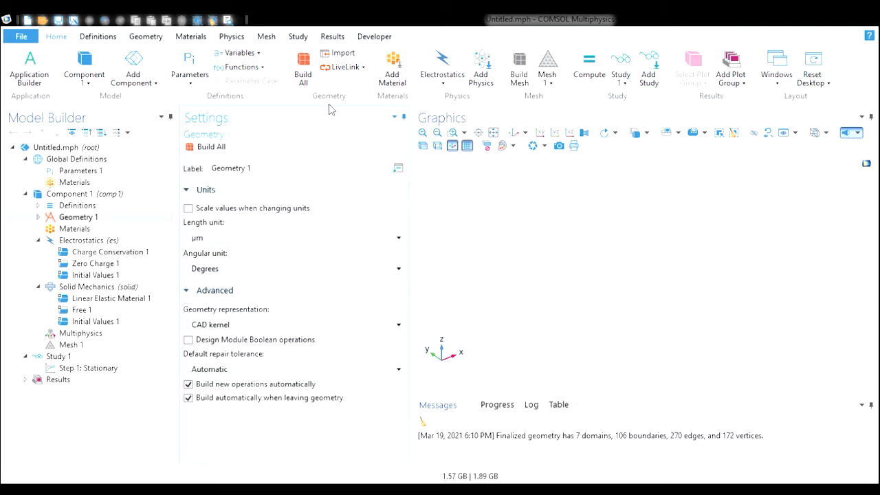
pyautogui.click(153, 35)
pyautogui.click(117, 37)
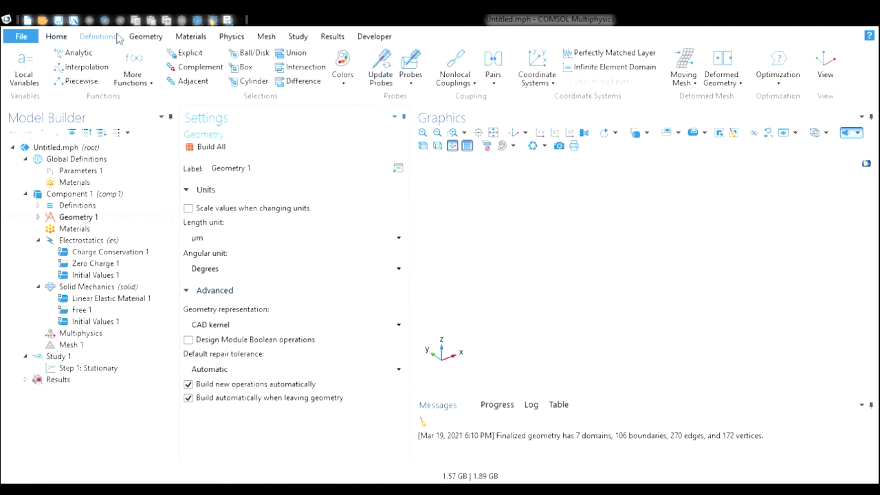
pyautogui.click(73, 37)
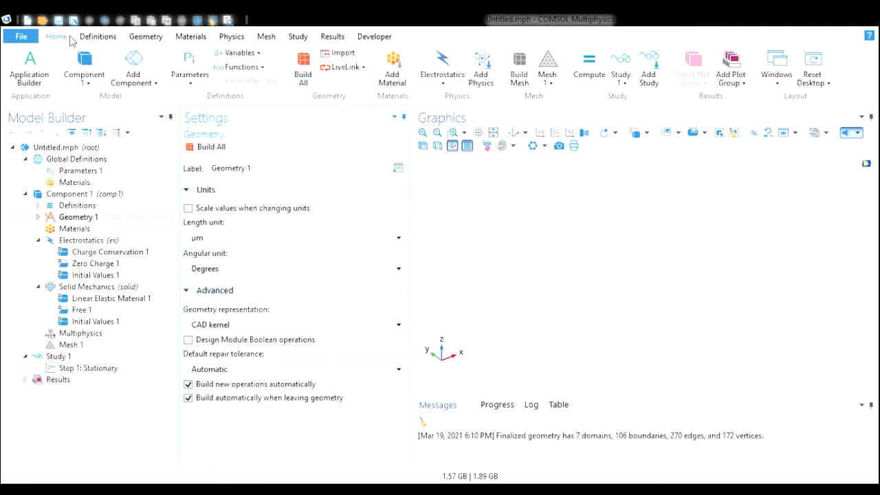
# - Import the CATIA 3D CAD file from the desktop folder with the length unit taken from the CAD document
pyautogui.click(347, 58)
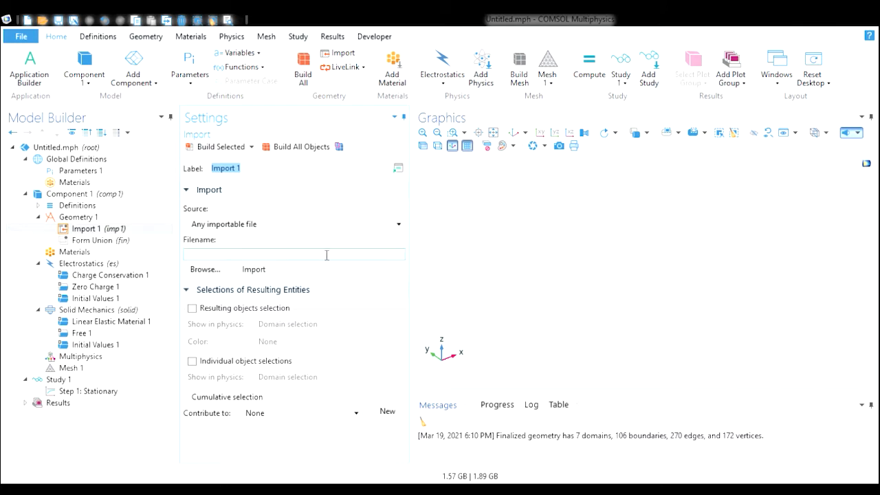
pyautogui.click(227, 270)
pyautogui.doubleClick(238, 136)
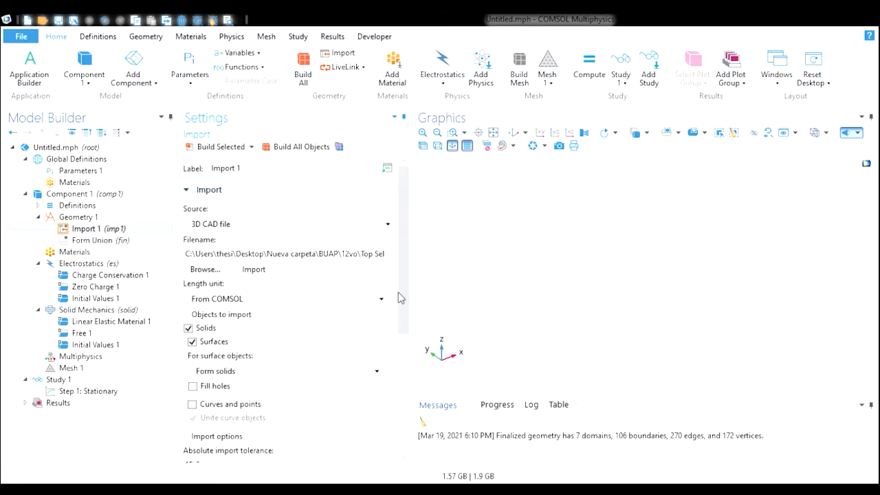
pyautogui.click(246, 302)
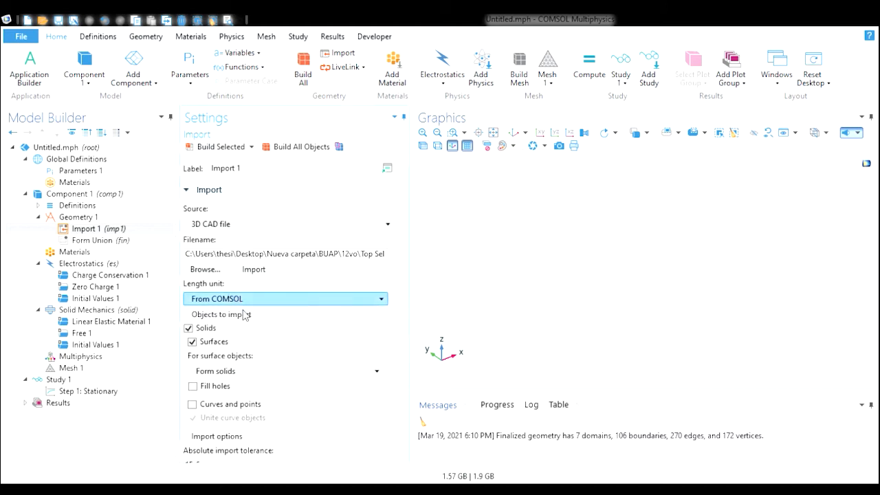
pyautogui.click(244, 314)
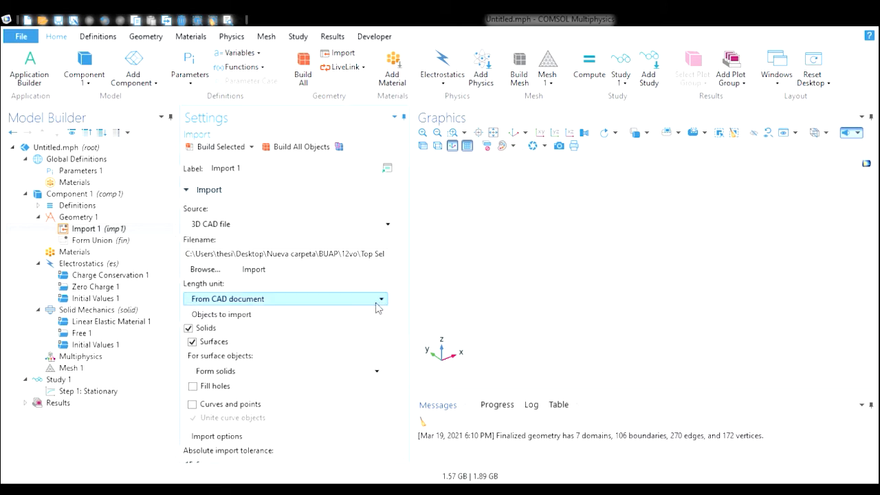
pyautogui.moveTo(404, 286); pyautogui.dragTo(392, 378)
pyautogui.click(264, 288)
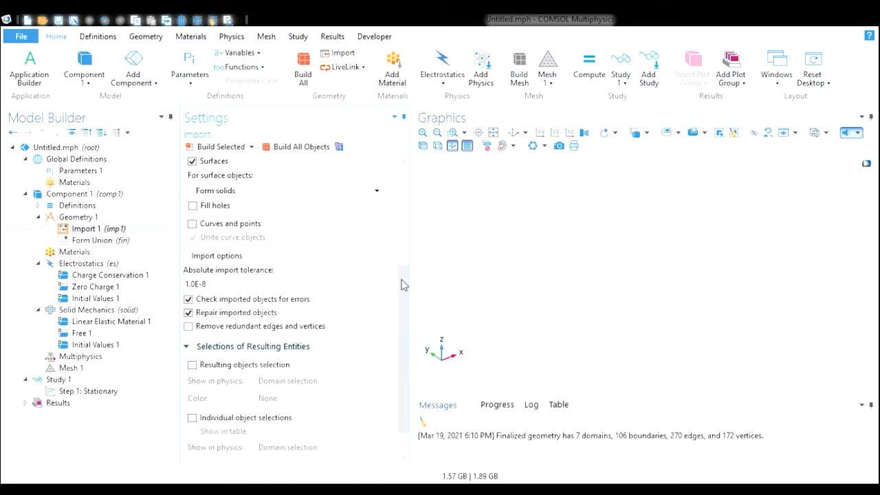
pyautogui.moveTo(404, 291); pyautogui.dragTo(404, 192)
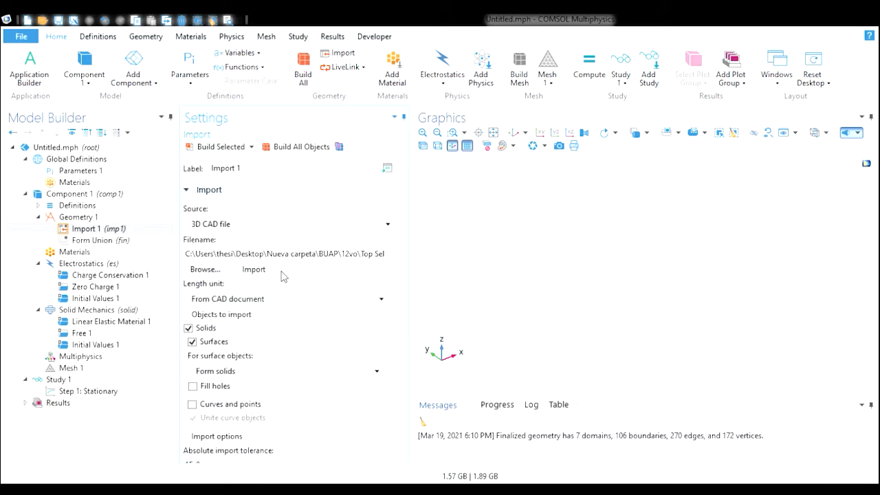
pyautogui.click(268, 272)
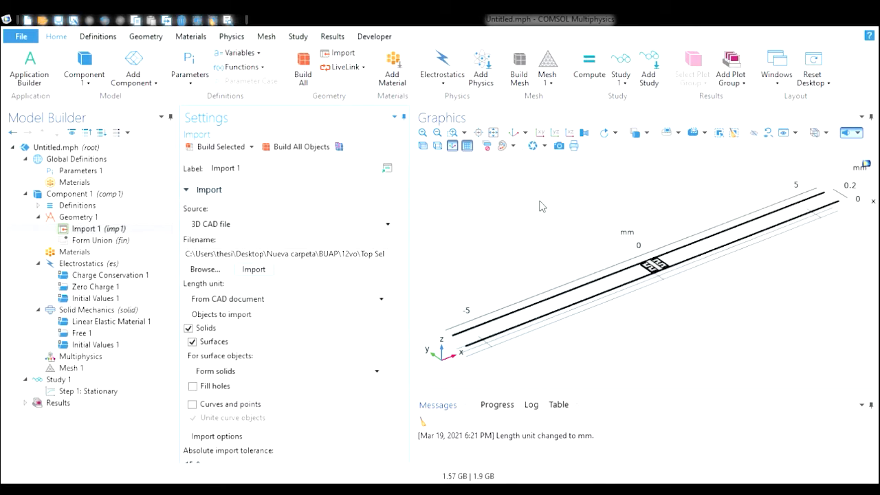
# - Zoom into and orbit around the imported accelerometer geometry to inspect it
pyautogui.click(453, 132)
pyautogui.moveTo(621, 241); pyautogui.dragTo(700, 296)
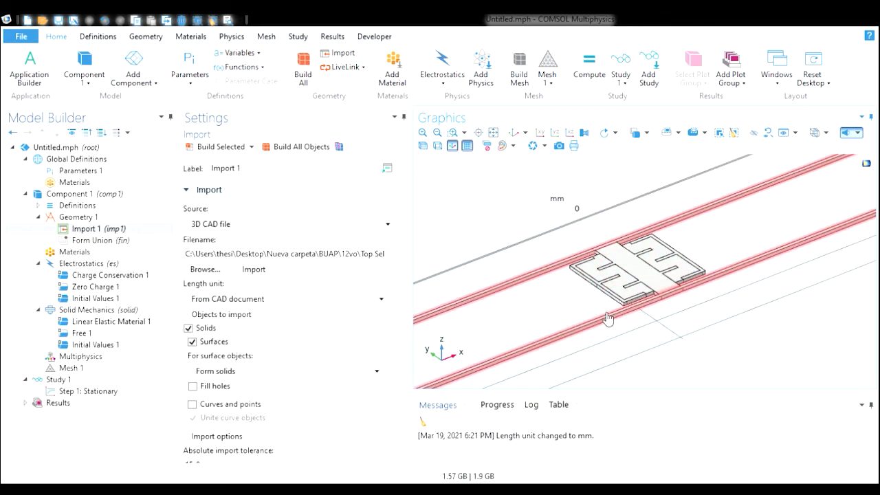
pyautogui.moveTo(614, 320); pyautogui.dragTo(569, 298)
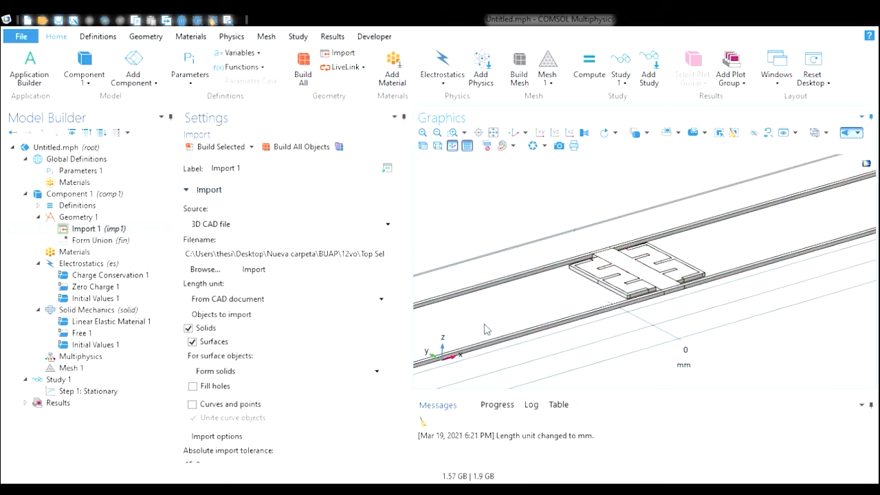
pyautogui.moveTo(505, 325); pyautogui.dragTo(492, 337)
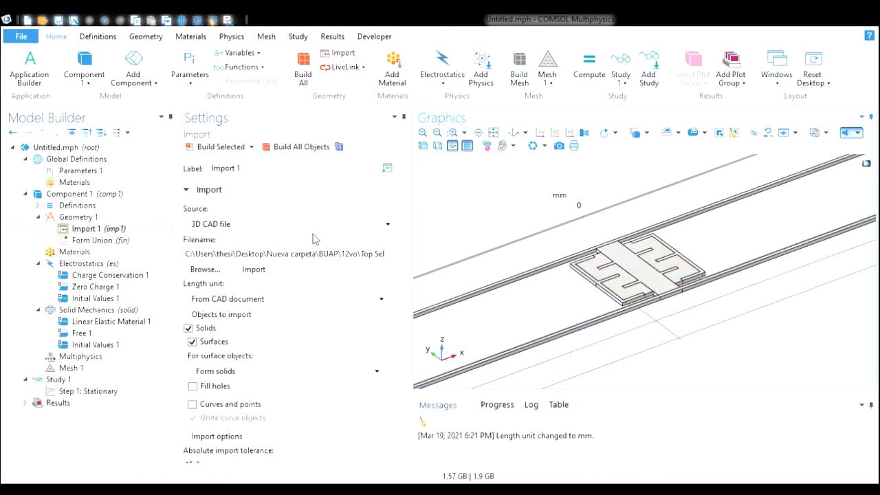
# - Define global parameters Fg with expression 1 and Vin with expression 1[V]
pyautogui.click(38, 216)
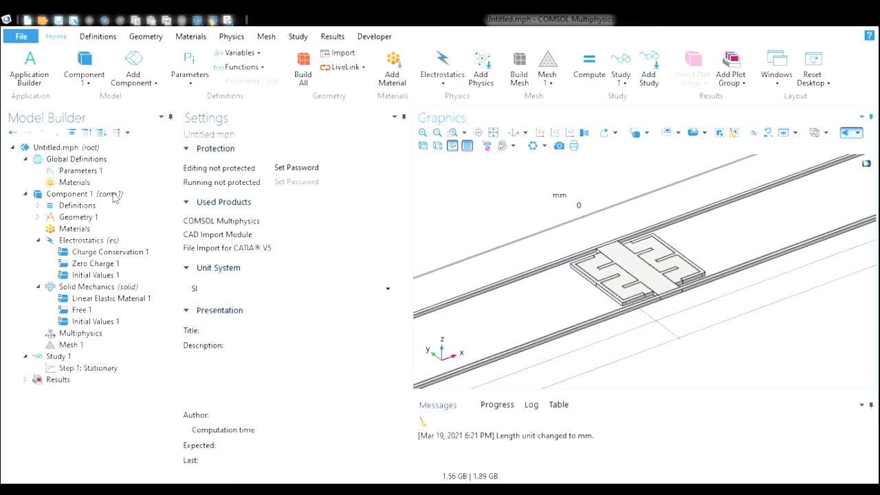
pyautogui.click(103, 172)
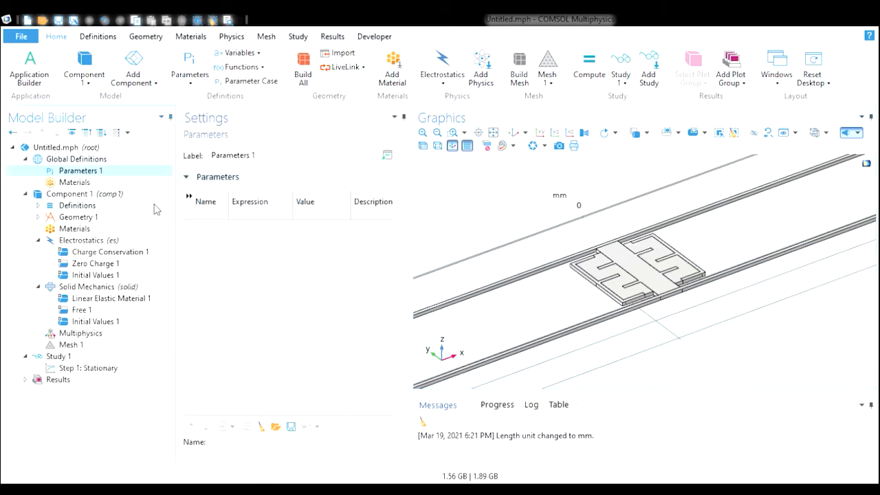
pyautogui.click(212, 215)
pyautogui.write('Fg')
pyautogui.press('Tab')
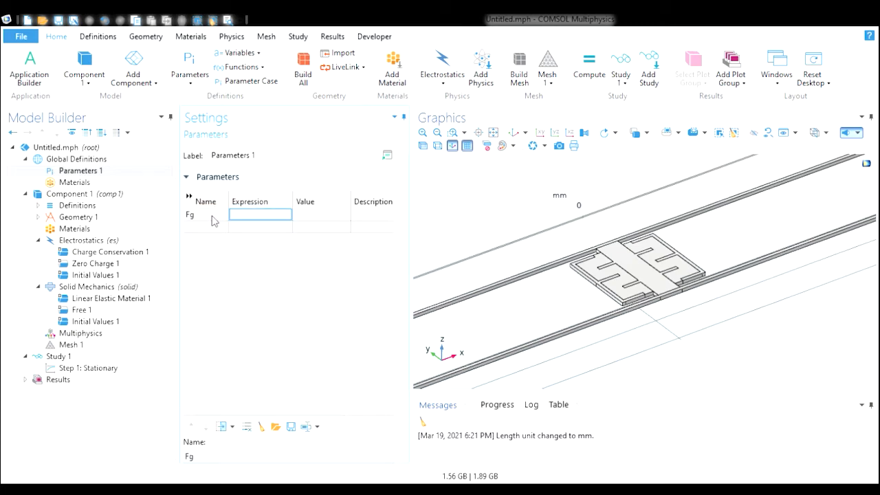
pyautogui.press('Tab')
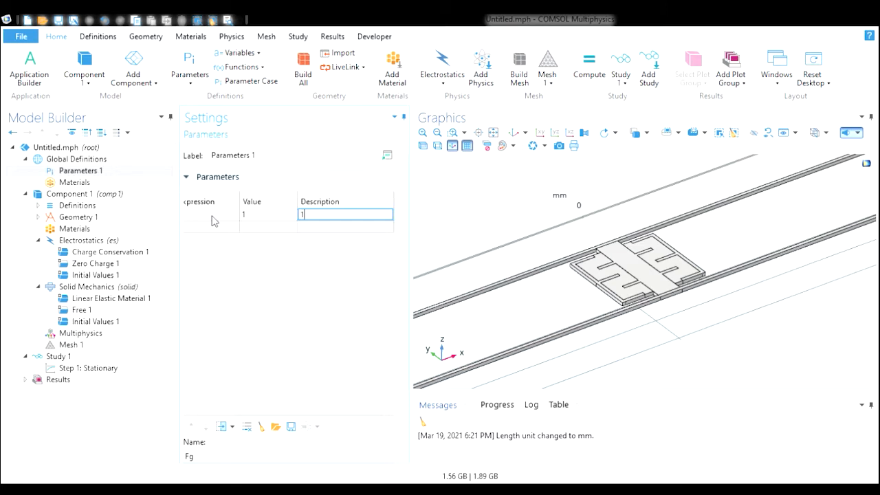
pyautogui.press('Tab')
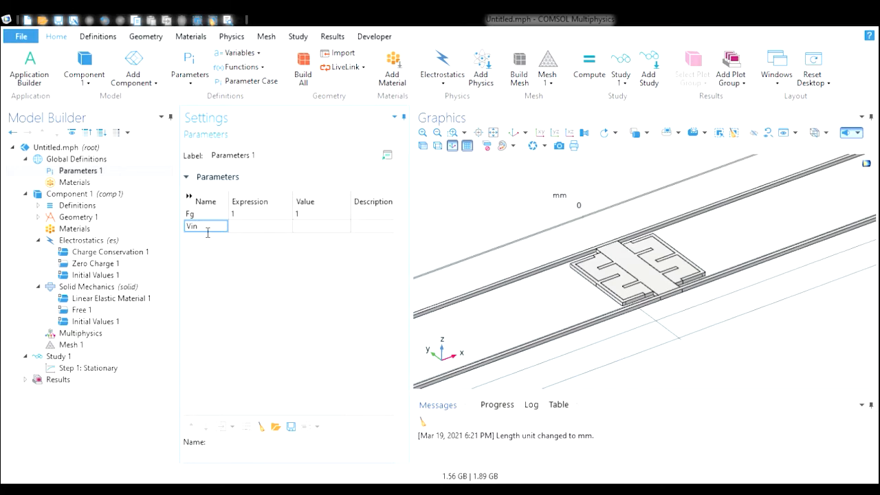
pyautogui.click(264, 231)
pyautogui.write('1[V')
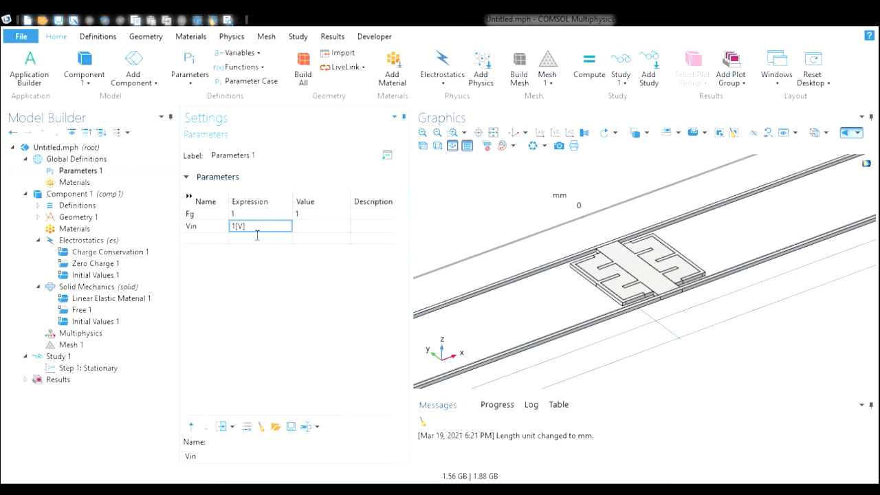
pyautogui.press('Tab')
pyautogui.press('Tab')
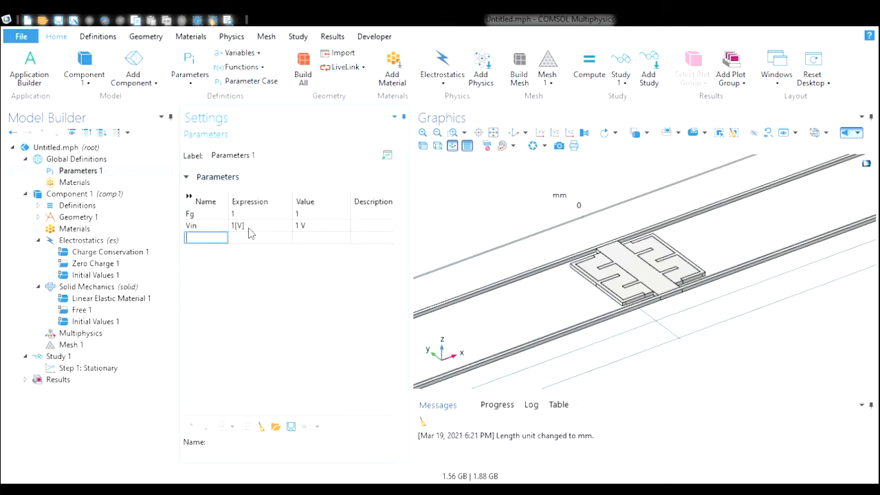
pyautogui.click(307, 230)
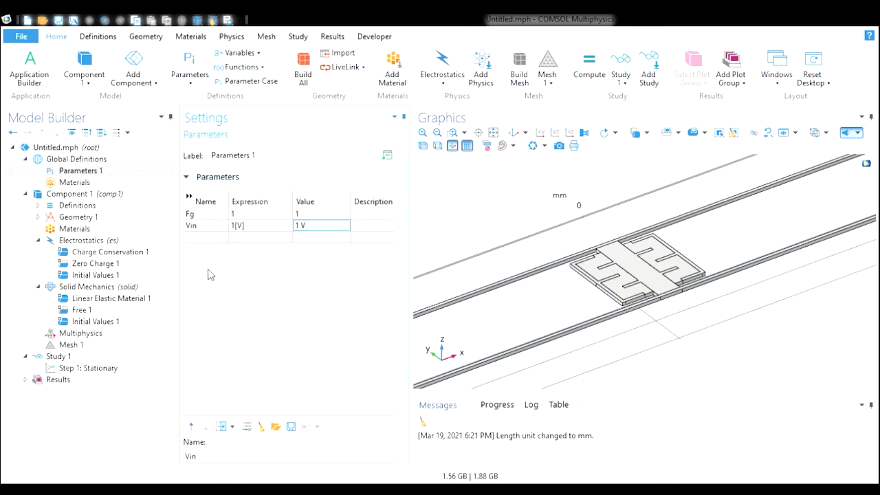
# - Add the built-in Air material to the component
pyautogui.click(202, 216)
pyautogui.click(73, 172)
pyautogui.click(62, 217)
pyautogui.click(87, 229)
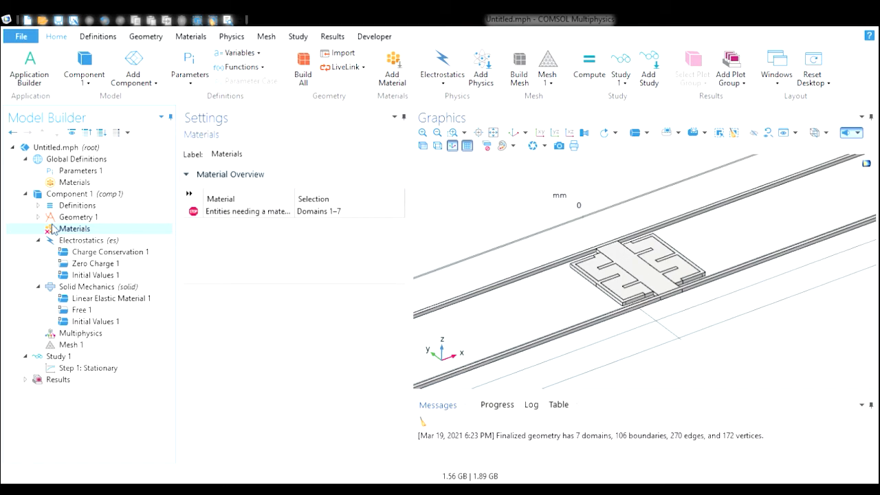
pyautogui.click(106, 239)
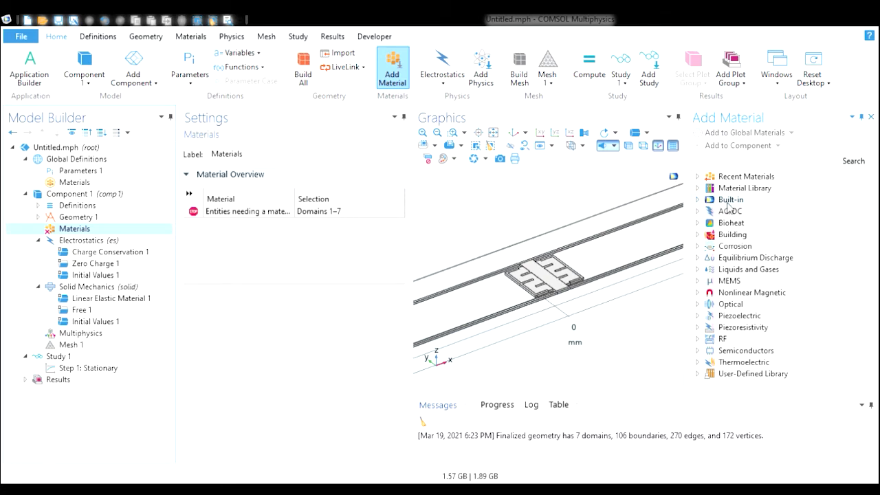
pyautogui.click(697, 200)
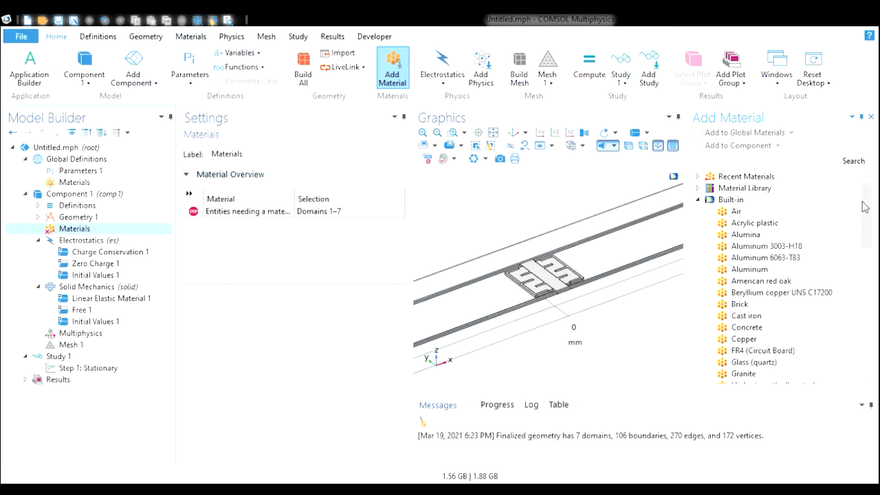
pyautogui.moveTo(865, 206)
pyautogui.mouseDown()
pyautogui.moveTo(865, 293)
pyautogui.moveTo(868, 209)
pyautogui.mouseUp()
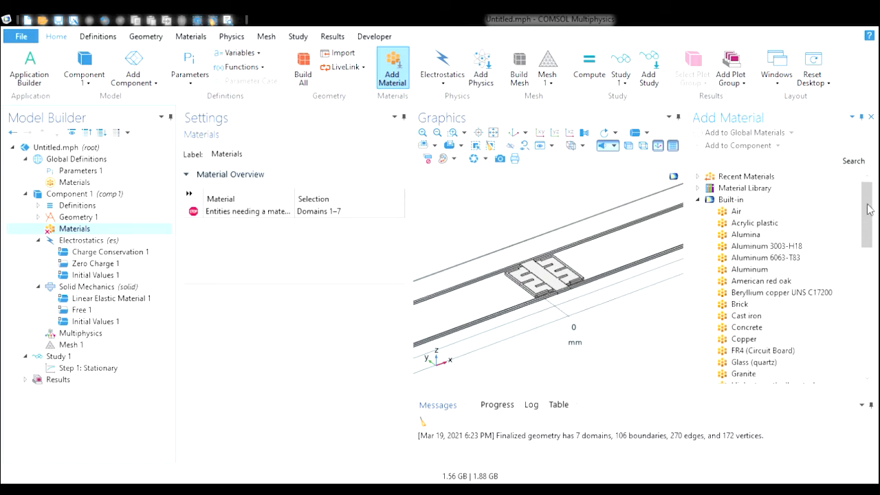
pyautogui.click(766, 213)
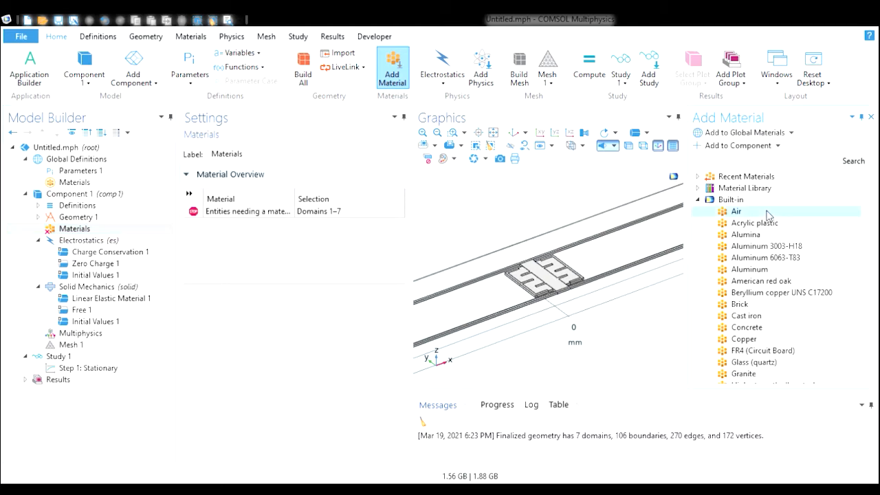
pyautogui.doubleClick(766, 213)
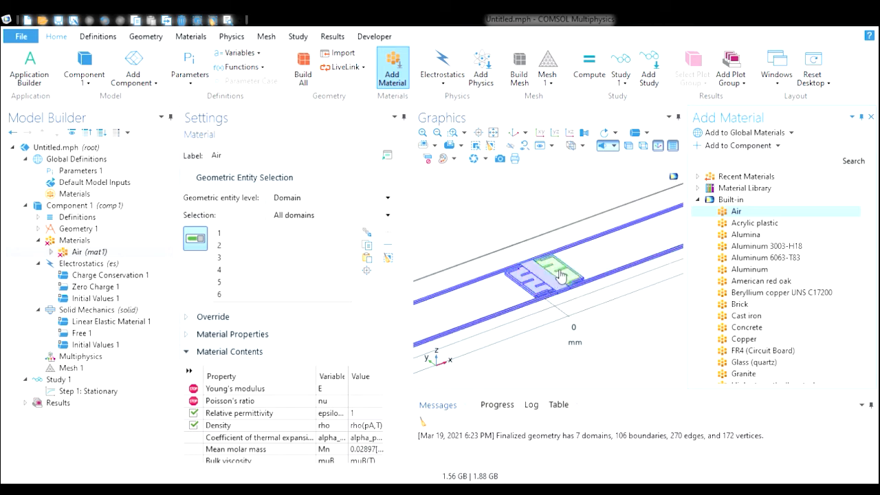
# - Restrict the Air material's domain selection to domains 4 and 6
pyautogui.click(646, 271)
pyautogui.click(605, 238)
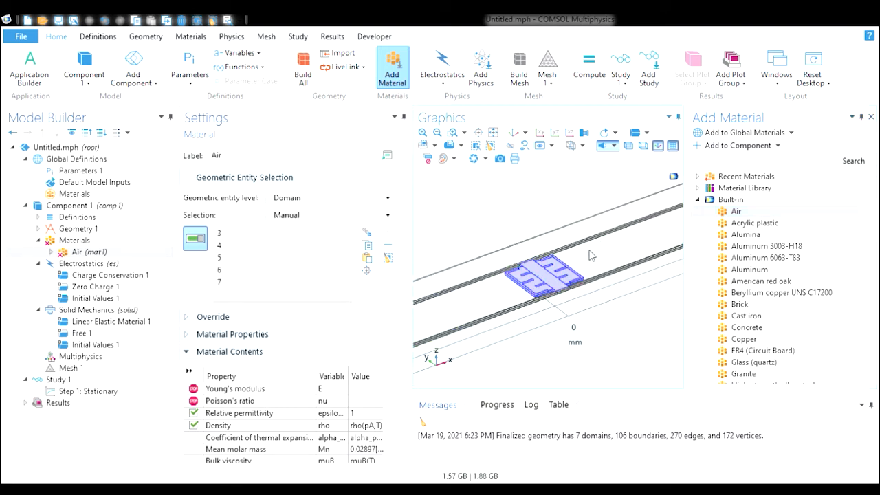
pyautogui.click(452, 132)
pyautogui.moveTo(504, 253); pyautogui.dragTo(593, 317)
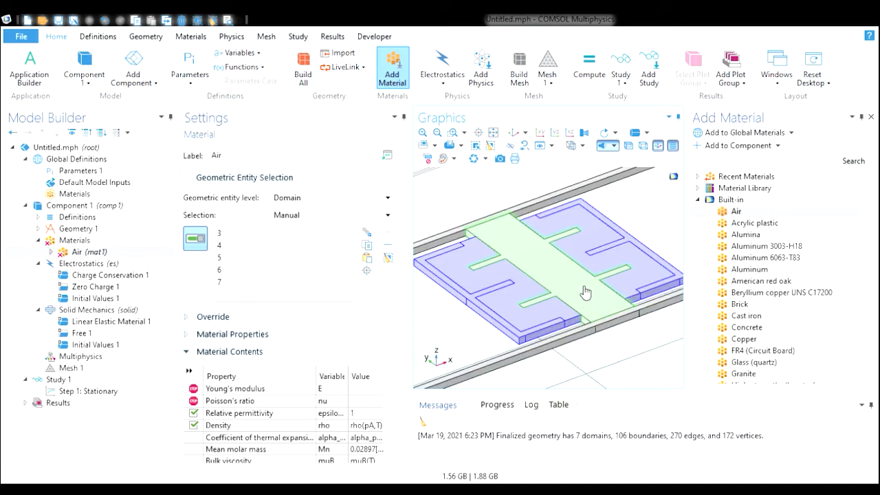
pyautogui.click(476, 305)
pyautogui.click(627, 242)
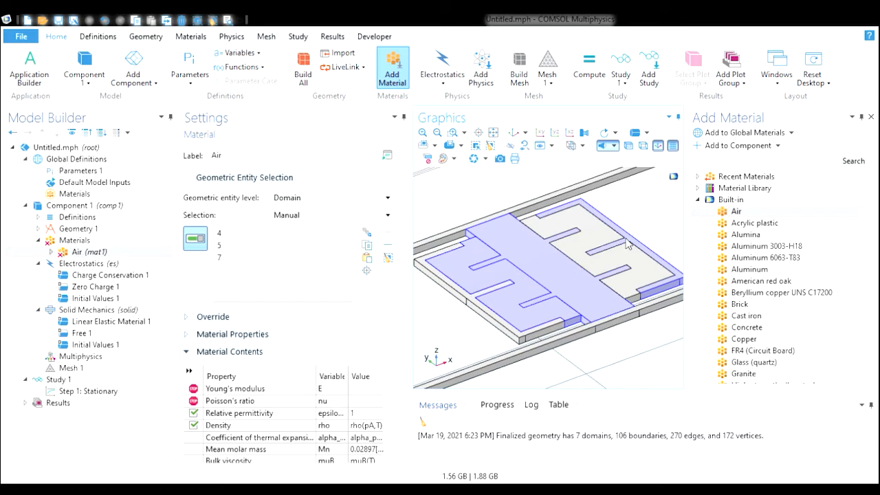
pyautogui.click(627, 242)
pyautogui.click(546, 275)
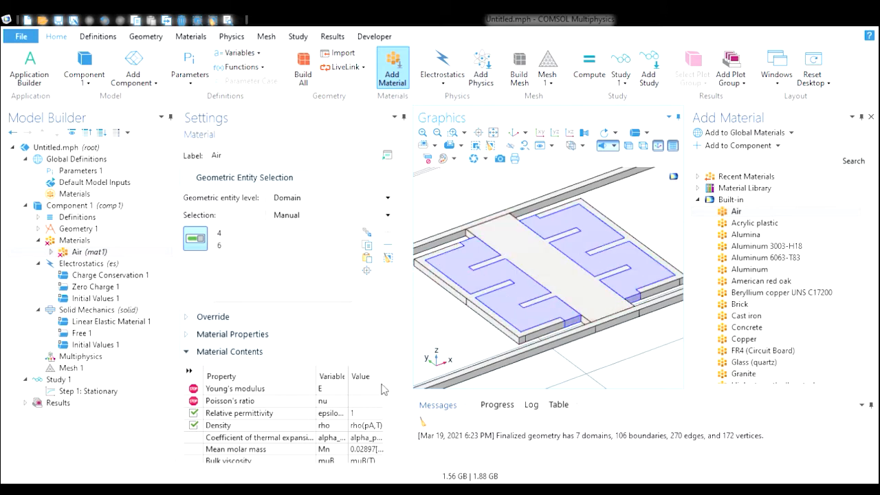
# - Set the Air material's Young's modulus to 1 and Poisson's ratio to 0
pyautogui.scroll(-1, 389, 412)
pyautogui.scroll(1, 389, 409)
pyautogui.click(371, 390)
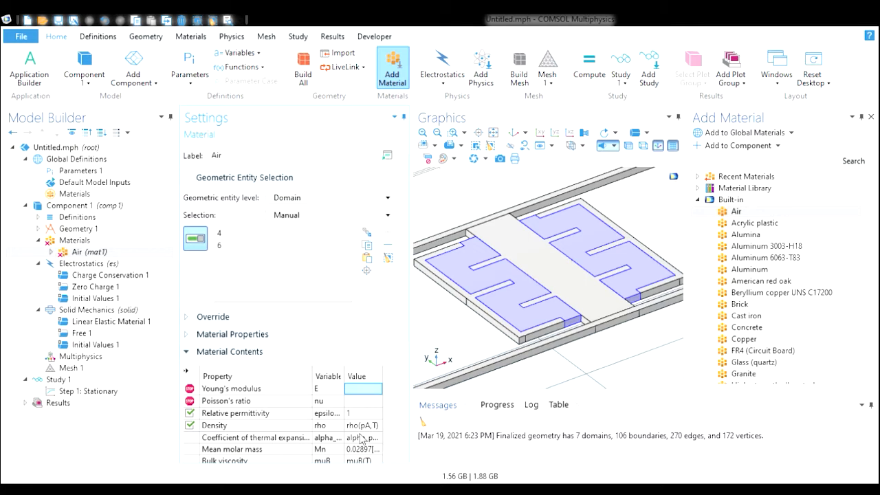
pyautogui.write('1')
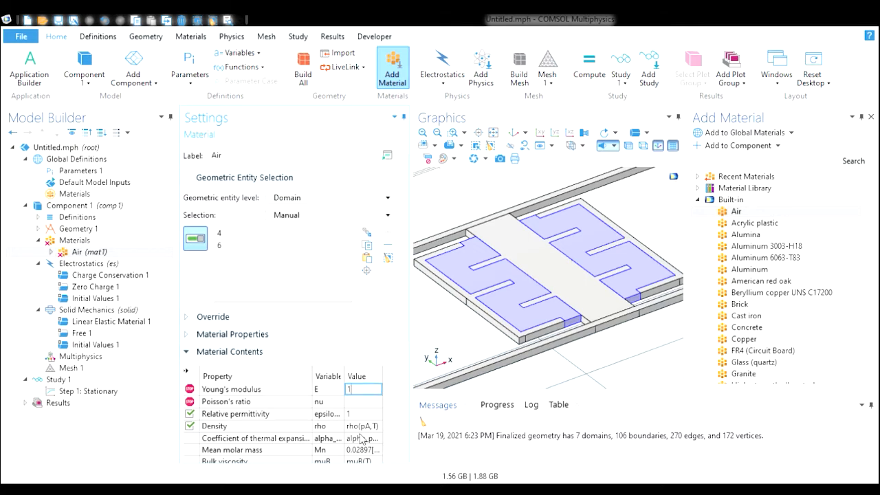
pyautogui.click(360, 404)
pyautogui.write('0')
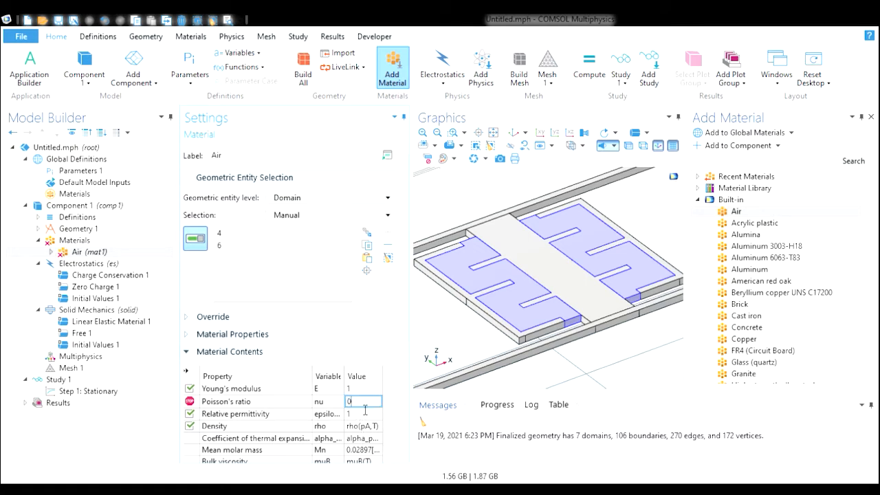
pyautogui.click(374, 391)
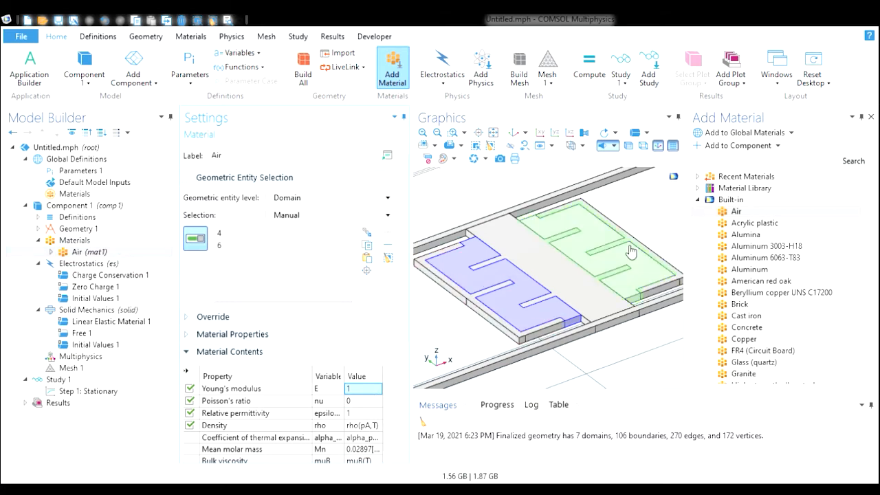
# - Add the MEMS semiconductor Si - Silicon (single-crystal, isotropic) and assign it to domains 3, 5 and 7
pyautogui.click(697, 200)
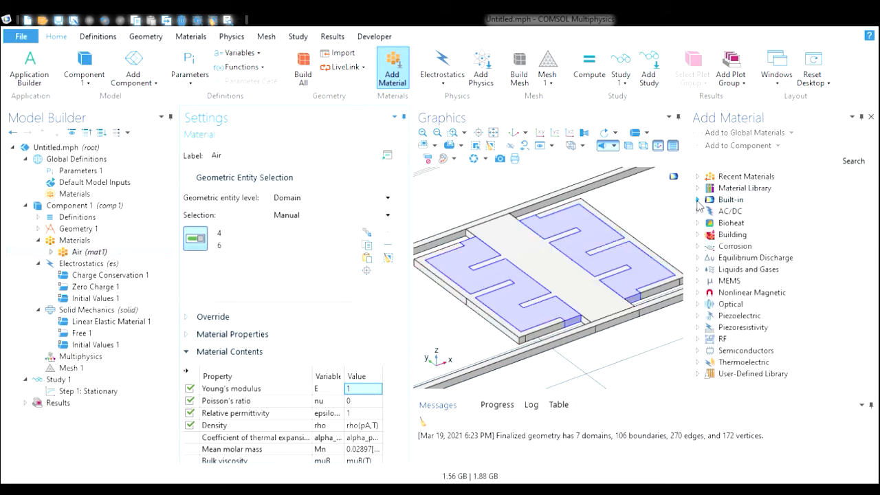
pyautogui.click(698, 281)
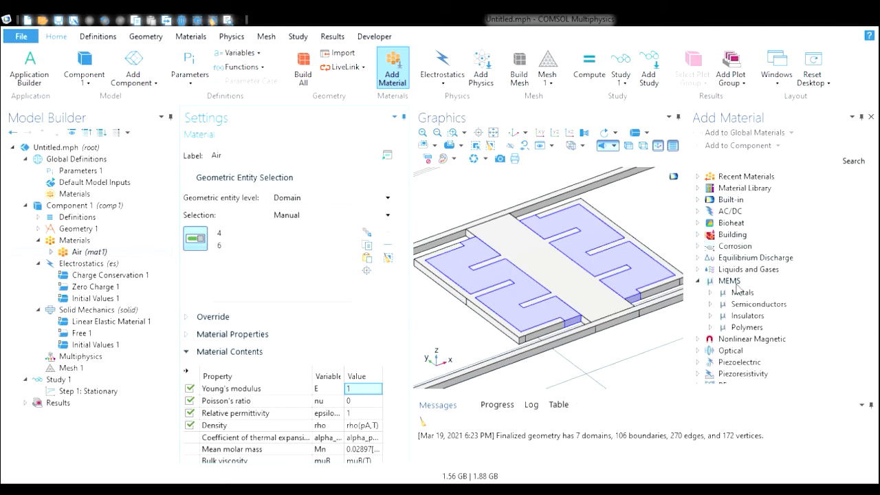
pyautogui.click(711, 303)
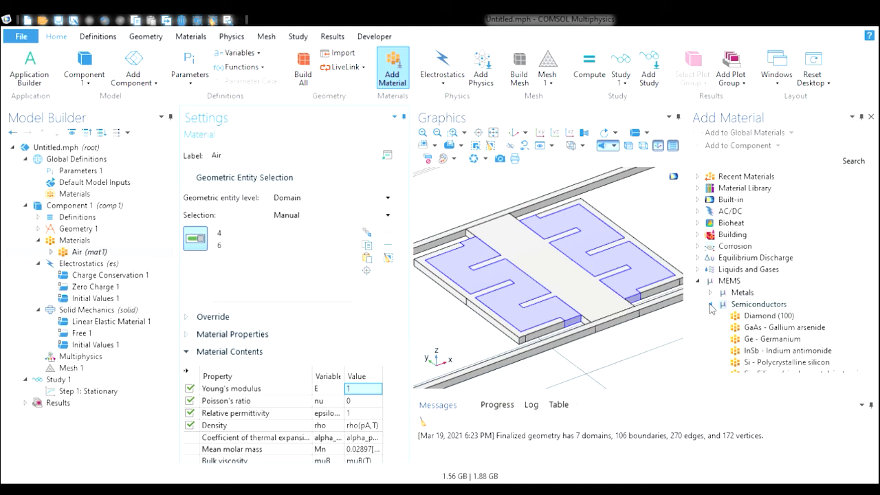
pyautogui.moveTo(872, 258); pyautogui.dragTo(872, 279)
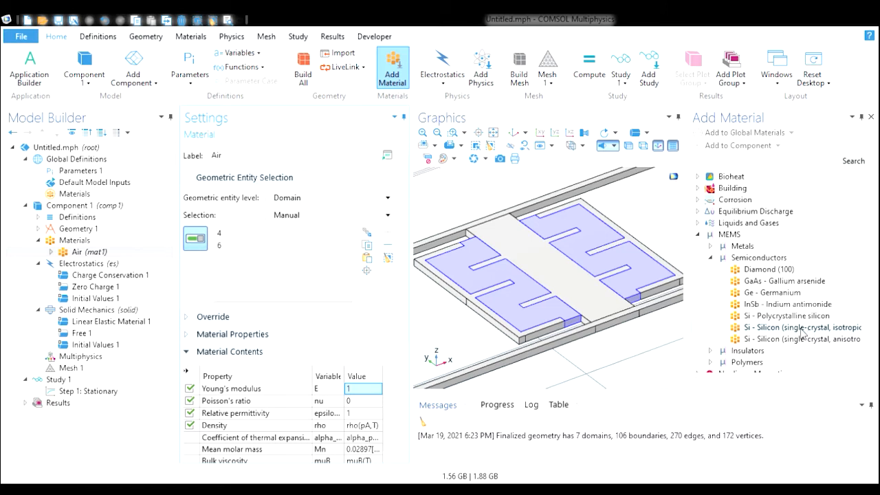
pyautogui.doubleClick(802, 328)
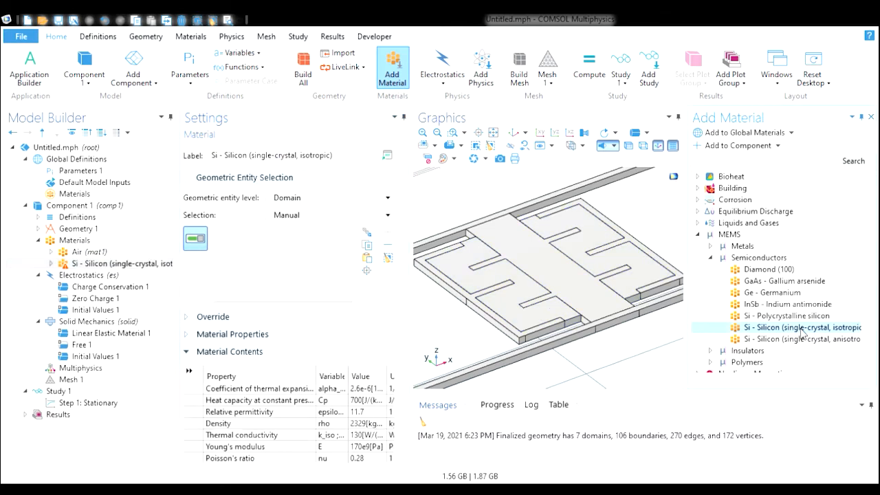
pyautogui.click(642, 247)
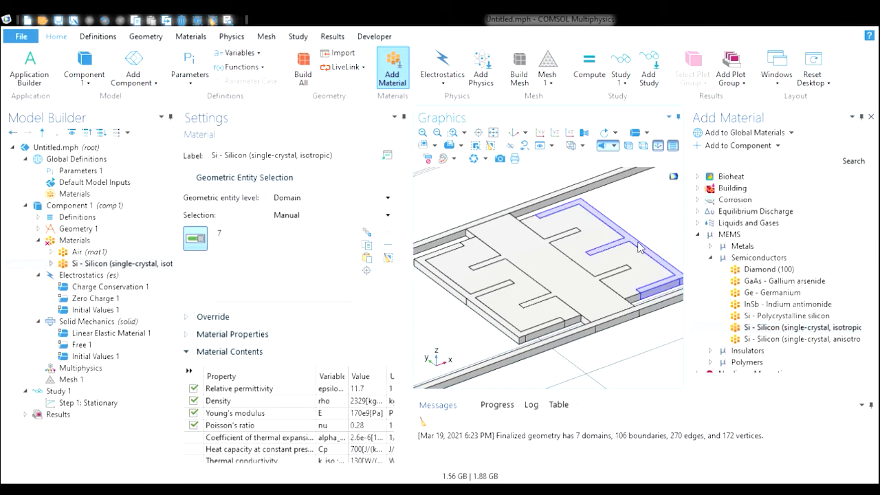
pyautogui.click(543, 260)
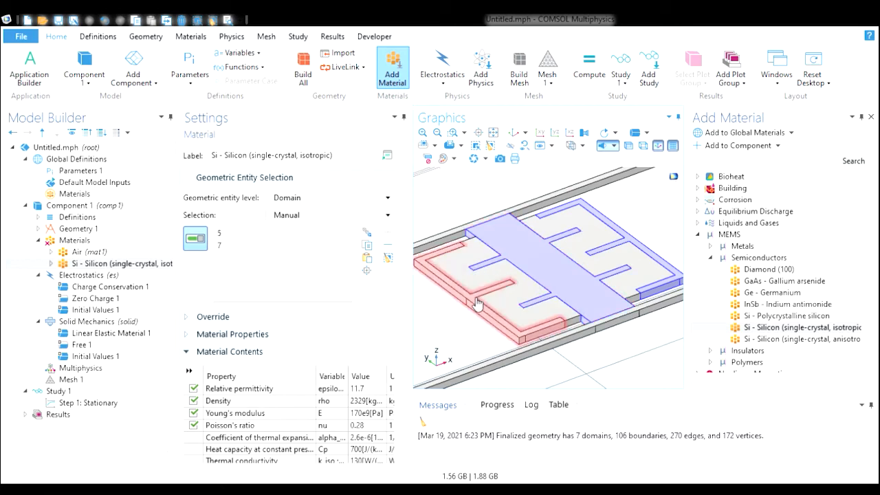
pyautogui.click(471, 302)
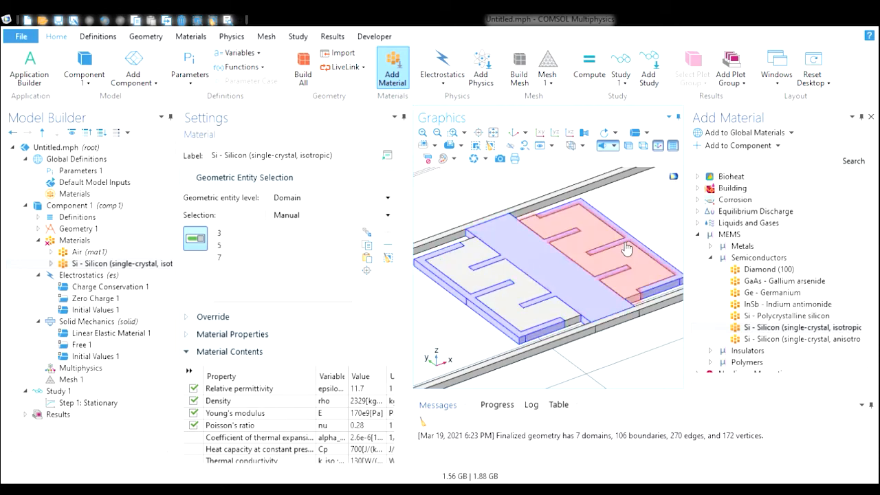
# - Add the MEMS metal In - Indium and assign it to domain 2
pyautogui.click(710, 258)
pyautogui.click(710, 246)
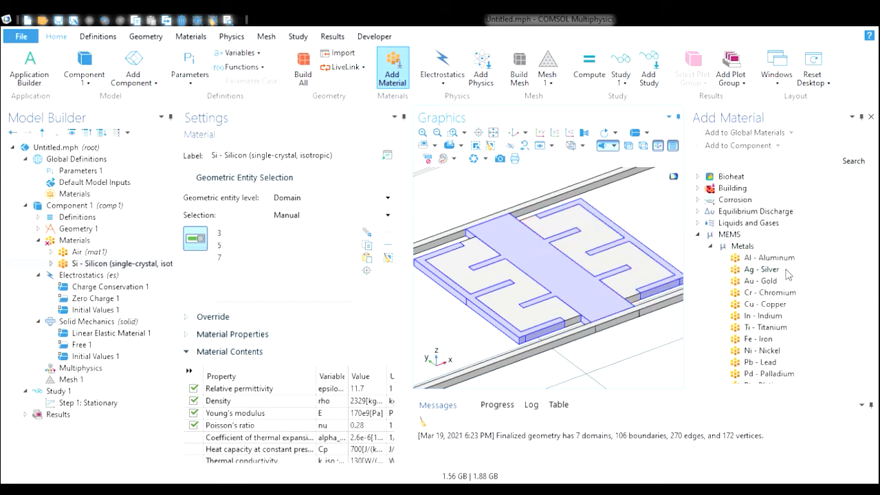
pyautogui.moveTo(868, 269)
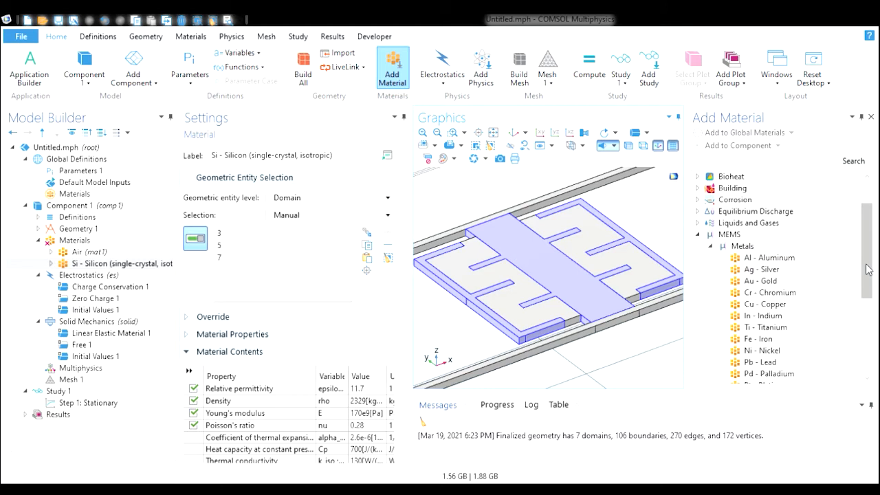
pyautogui.scroll(-1, 867, 269)
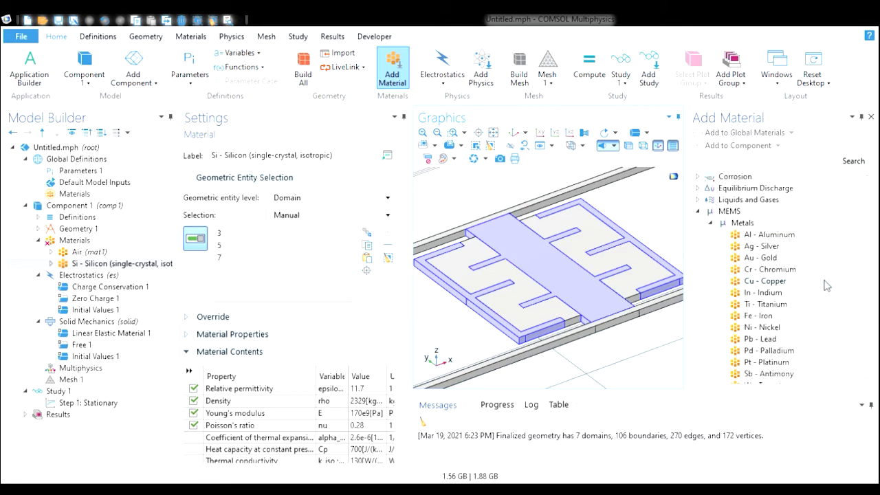
pyautogui.scroll(-1, 867, 288)
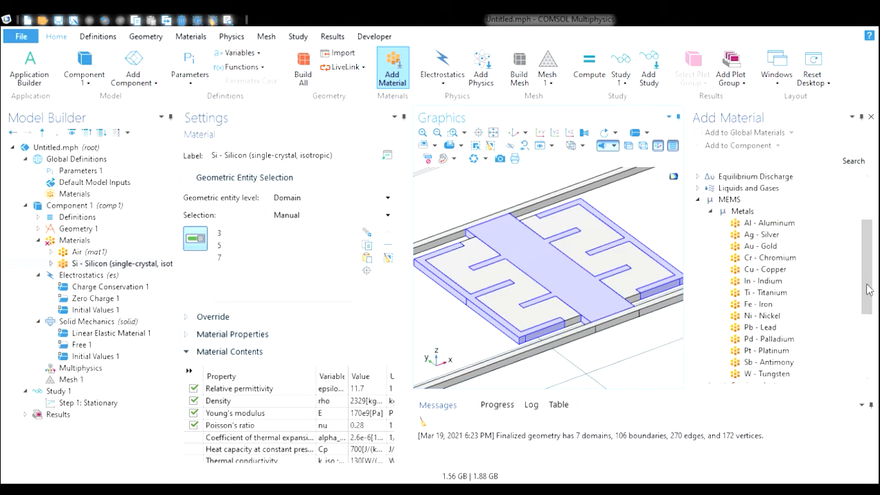
pyautogui.scroll(2, 868, 289)
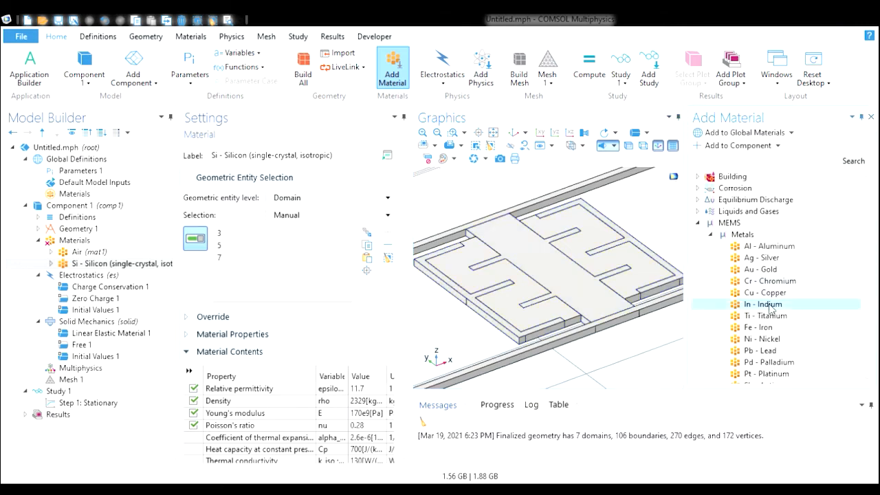
pyautogui.doubleClick(766, 304)
pyautogui.click(585, 196)
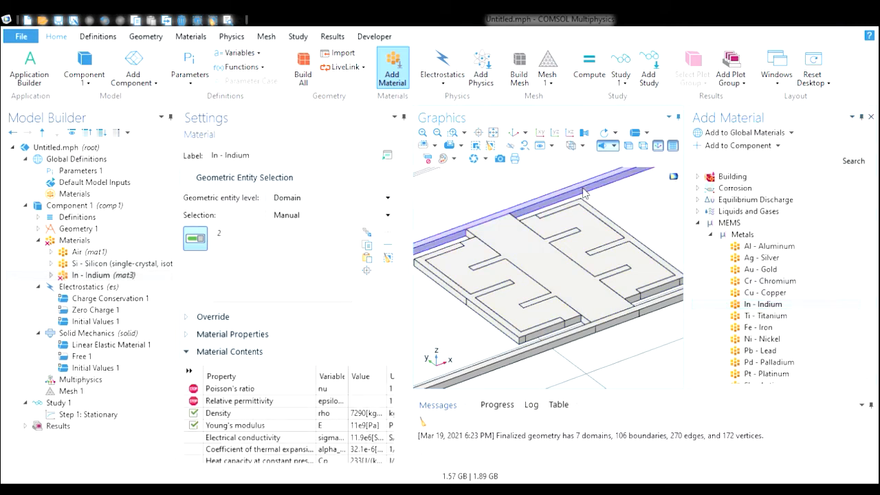
# - Add domain 1 to the Indium material selection and set its Poisson's ratio to 0 and relative permittivity to 1
pyautogui.click(483, 376)
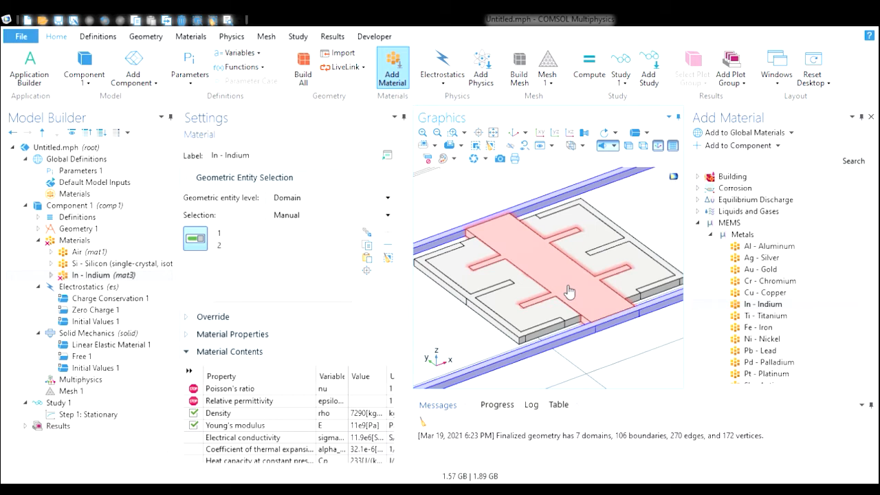
pyautogui.click(373, 390)
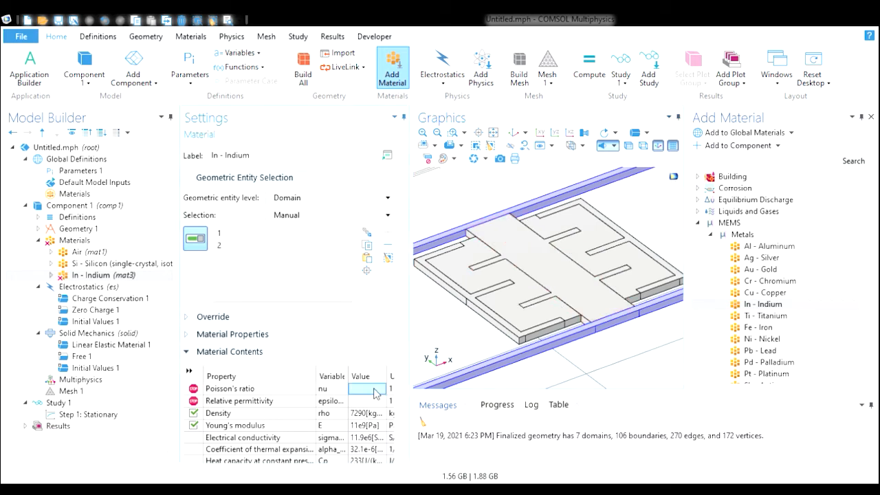
pyautogui.write('0')
pyautogui.click(380, 403)
pyautogui.write('1')
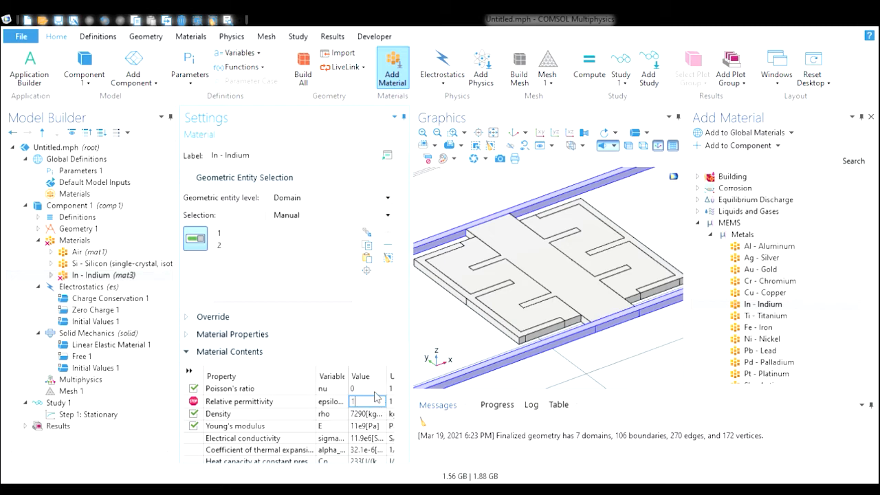
pyautogui.press('Return')
# - Close the Add Material window, fit the view, and review the domain assignments of all materials
pyautogui.click(711, 234)
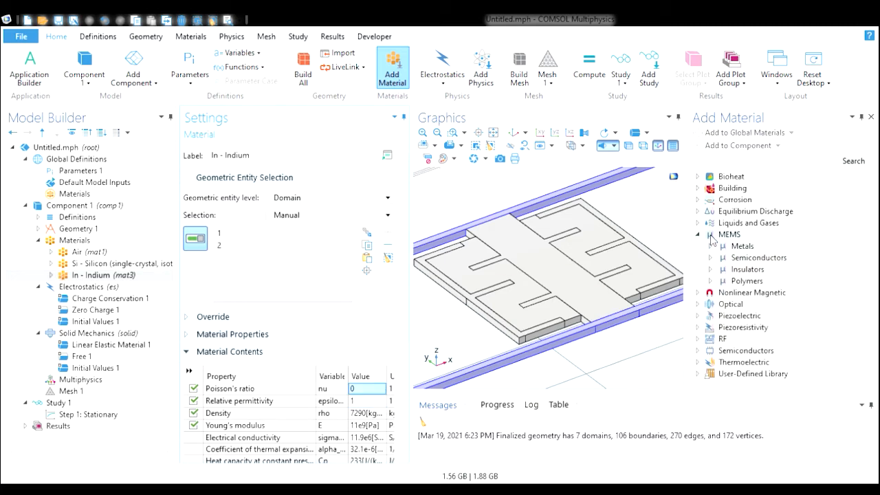
pyautogui.click(710, 235)
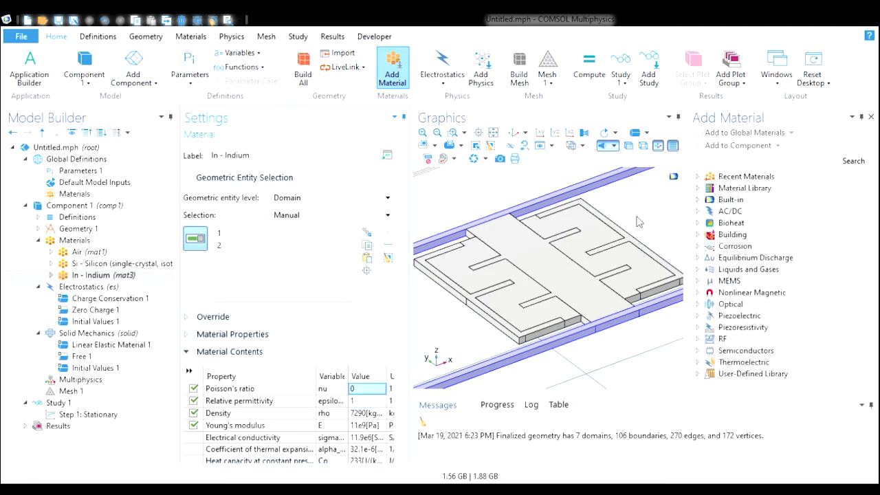
pyautogui.click(871, 118)
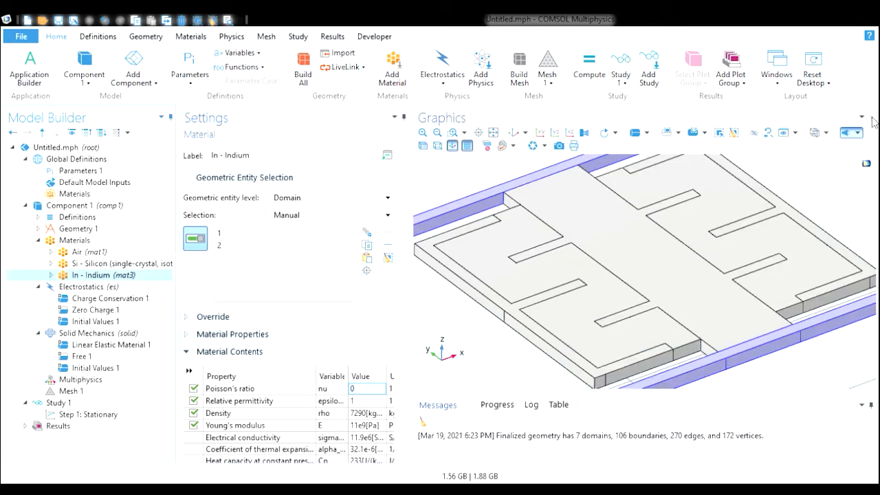
pyautogui.click(436, 132)
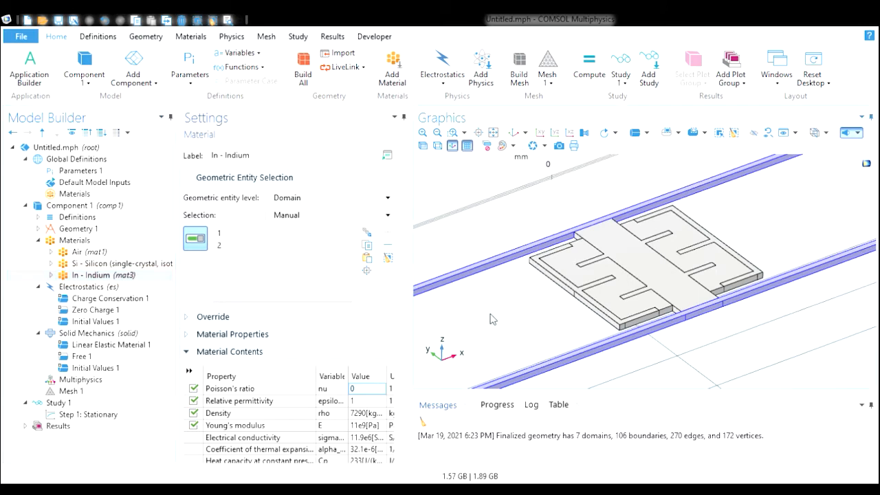
pyautogui.click(74, 240)
pyautogui.click(77, 252)
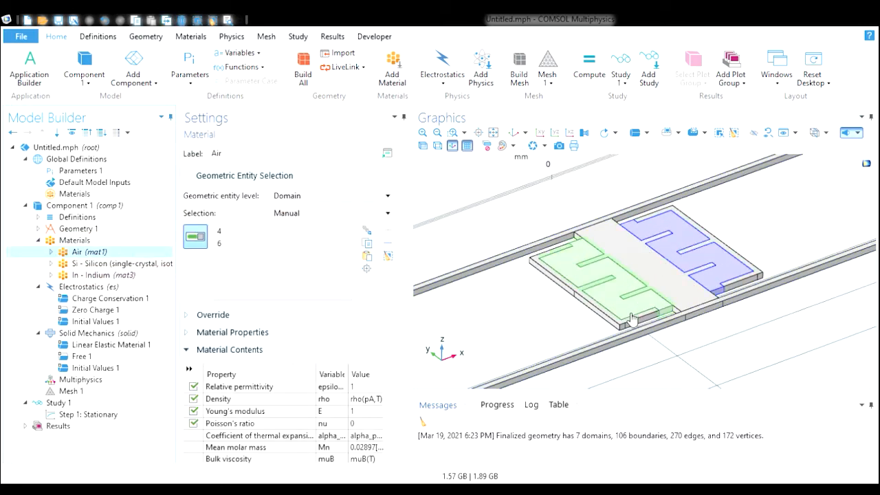
pyautogui.click(39, 239)
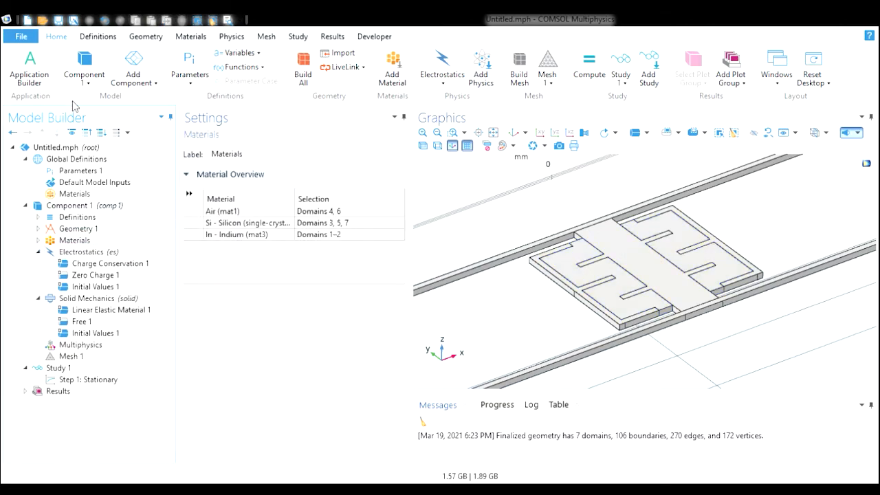
# - Add a Deforming Domain moving mesh definition on the air domains 4 and 6
pyautogui.click(102, 37)
pyautogui.click(680, 66)
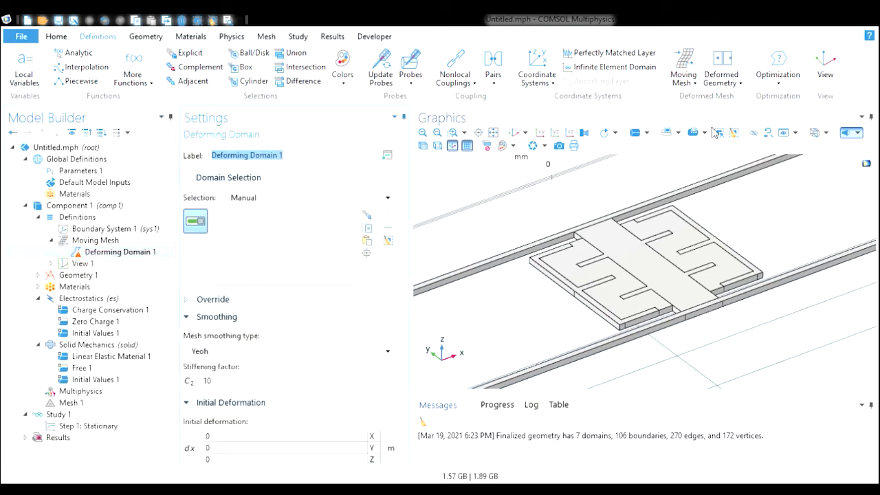
pyautogui.click(617, 271)
pyautogui.click(673, 247)
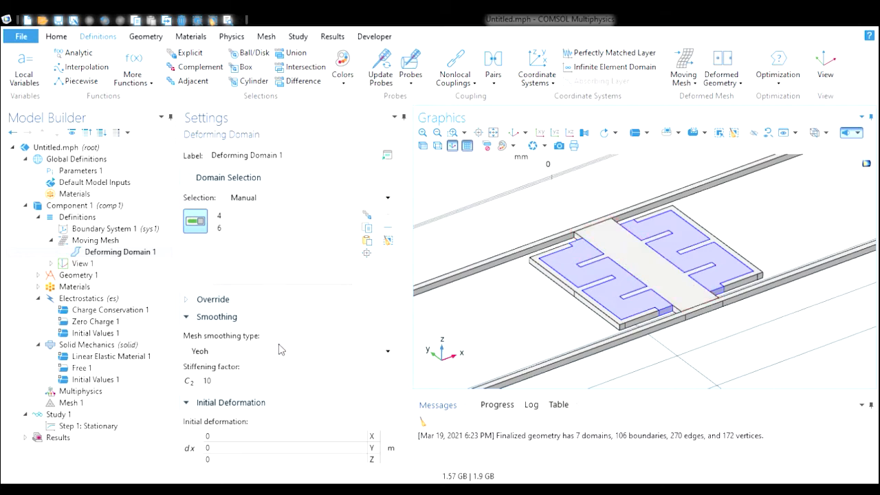
# - Examine the deforming air domains in the graphics and the material overview
pyautogui.scroll(-1, 402, 310)
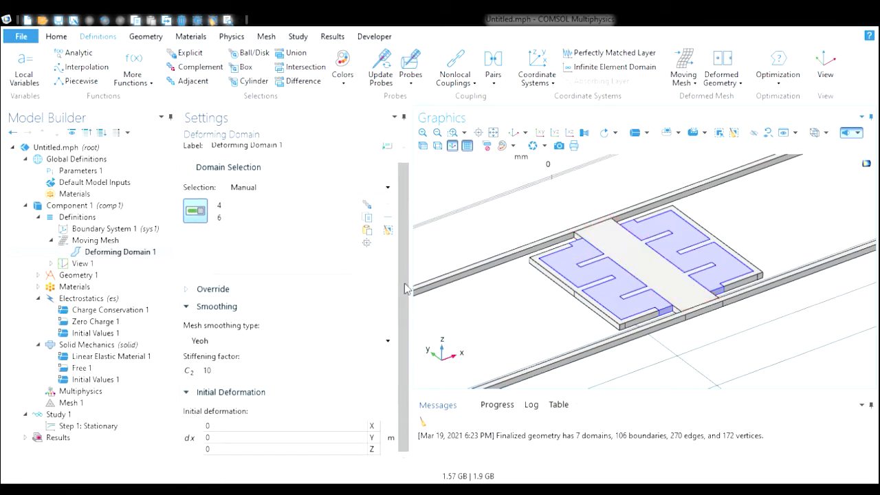
pyautogui.scroll(1, 402, 309)
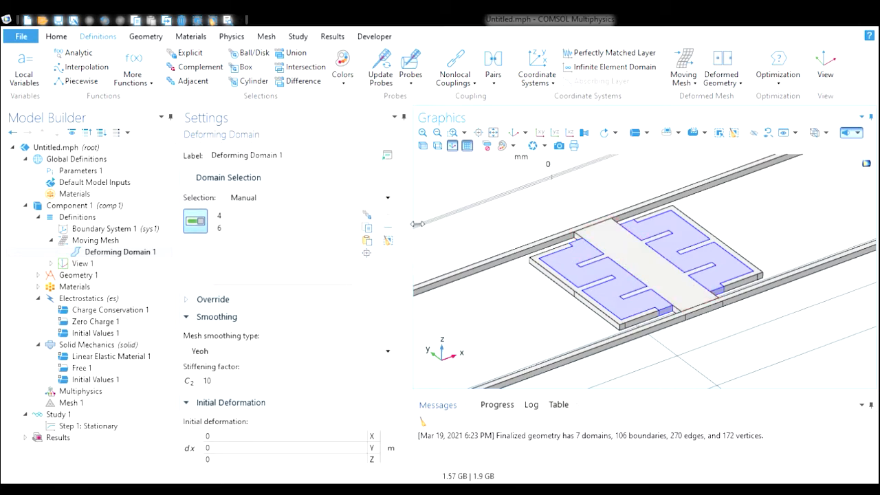
pyautogui.click(59, 240)
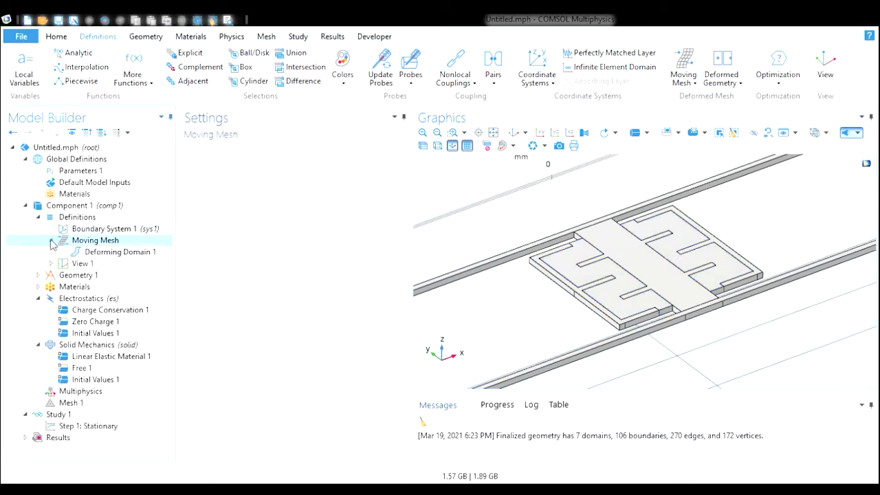
pyautogui.click(50, 240)
pyautogui.click(37, 217)
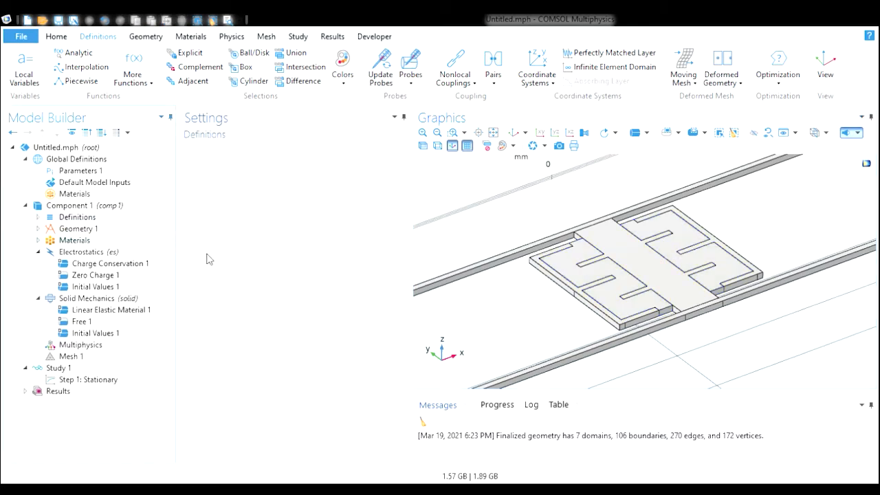
pyautogui.click(617, 279)
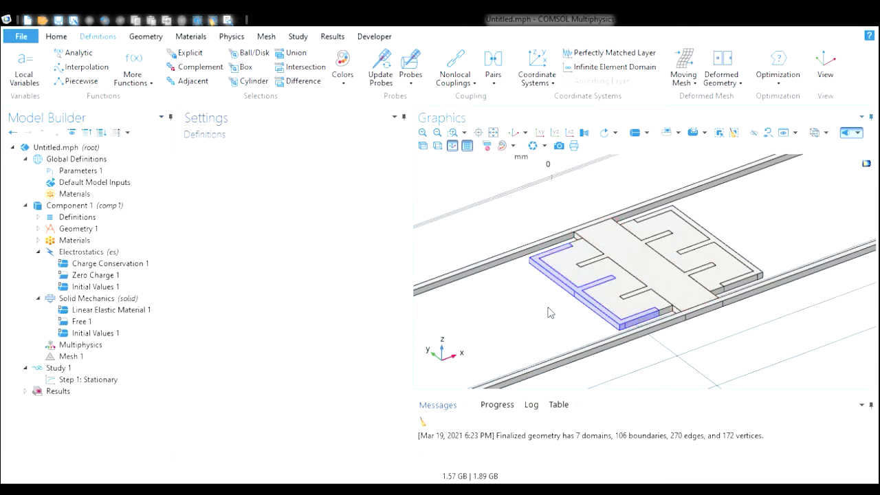
pyautogui.click(625, 281)
pyautogui.click(692, 234)
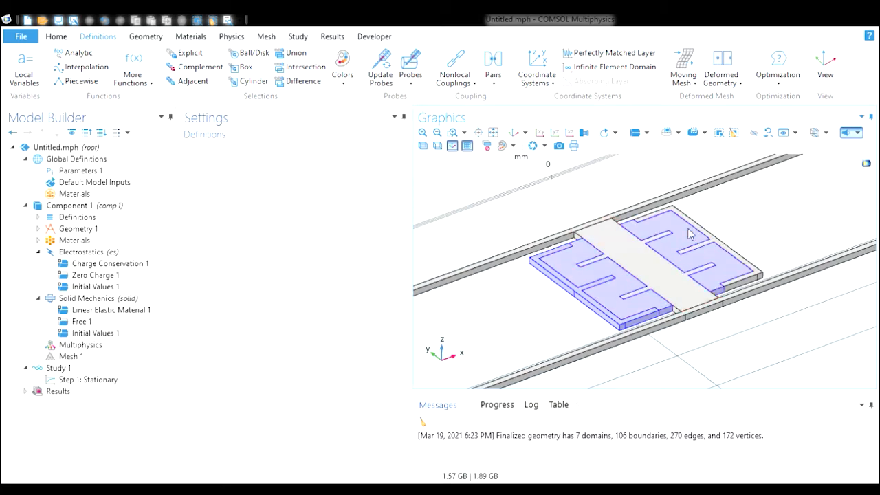
pyautogui.click(692, 234)
pyautogui.click(625, 281)
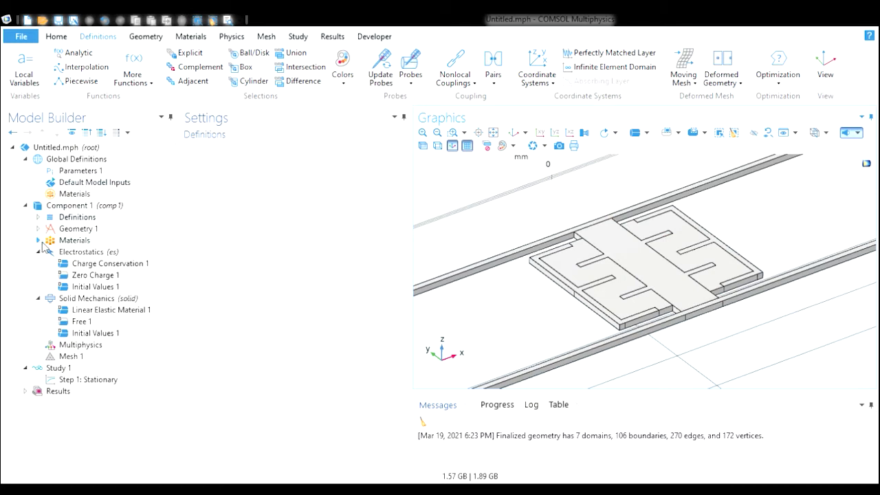
pyautogui.click(73, 241)
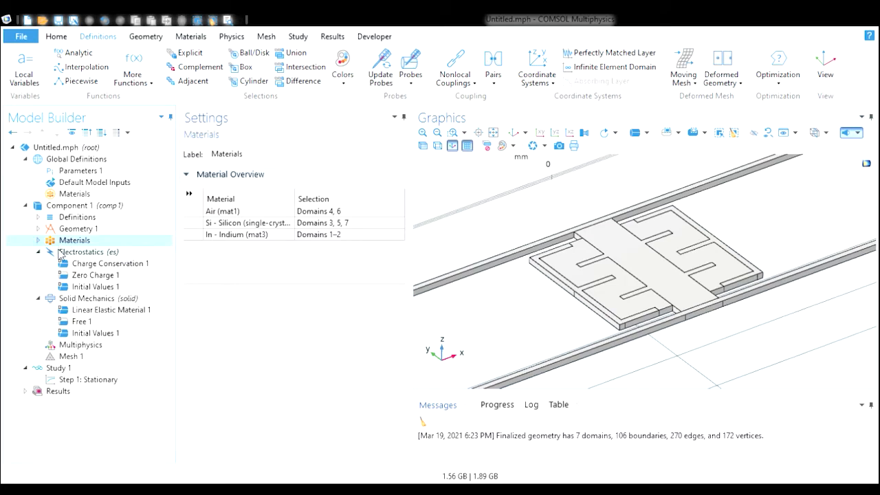
# - Add a Ground condition to Electrostatics on boundary 32 of the central proof mass
pyautogui.click(60, 252)
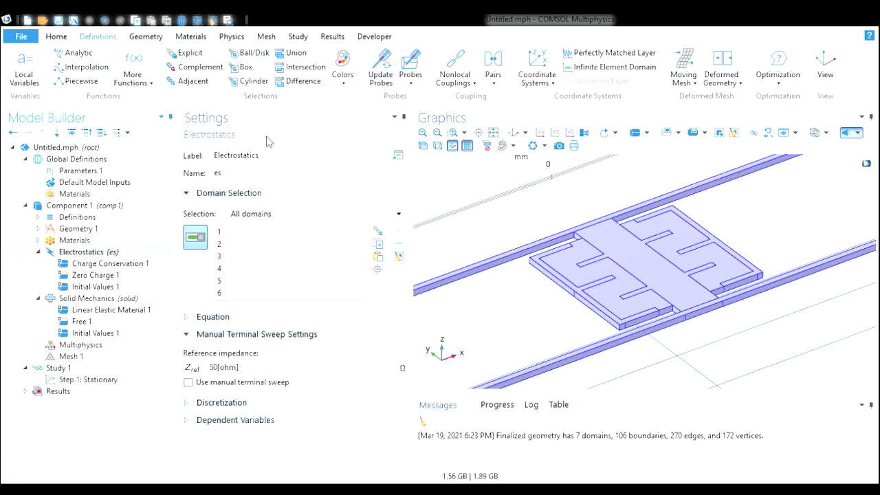
pyautogui.click(245, 138)
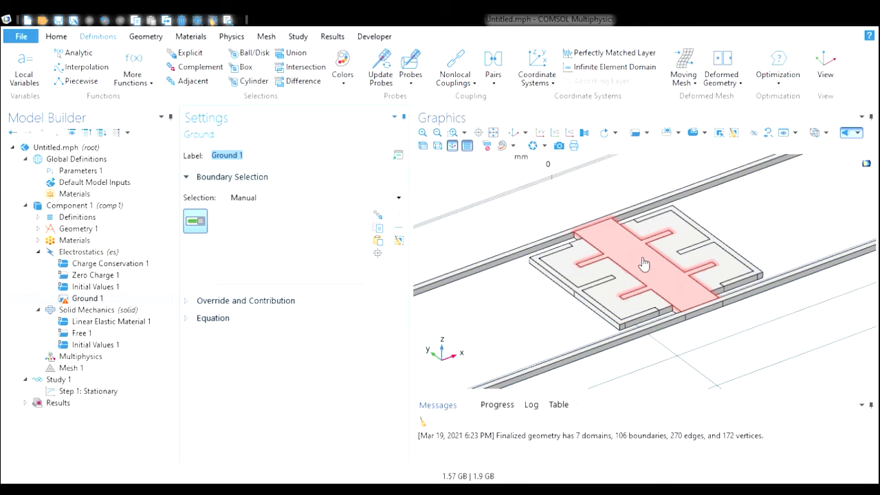
pyautogui.click(661, 276)
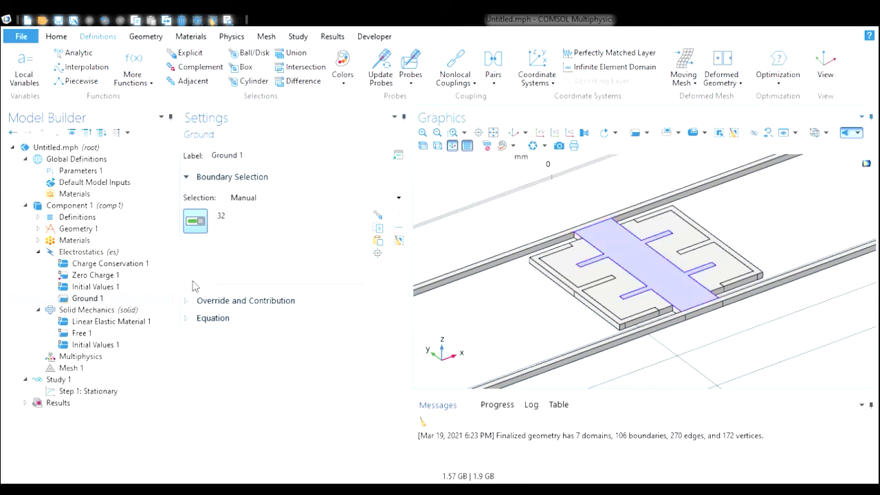
# - Add a Terminal to Electrostatics on the fixed electrode boundaries 14 and 82
pyautogui.click(113, 253)
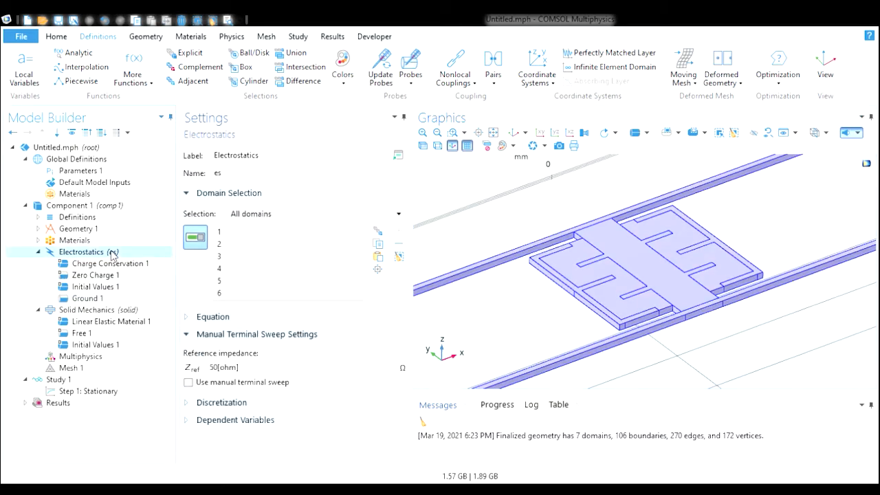
pyautogui.click(232, 216)
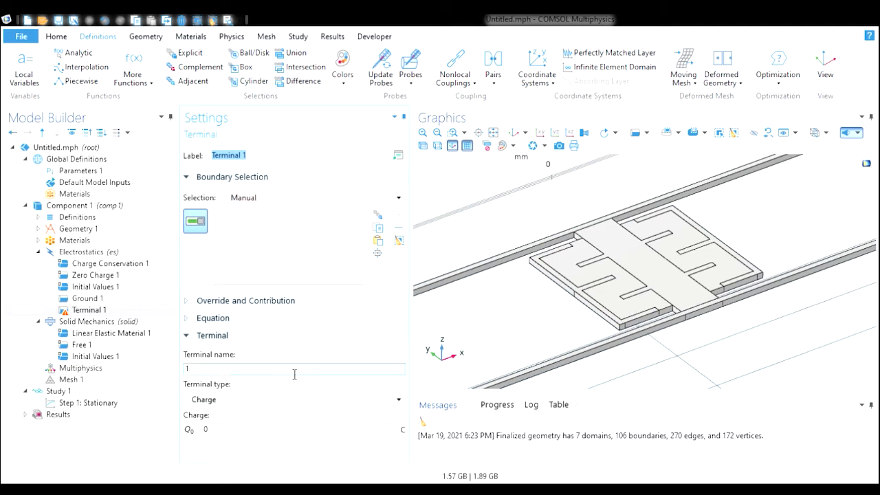
pyautogui.click(582, 294)
pyautogui.click(715, 240)
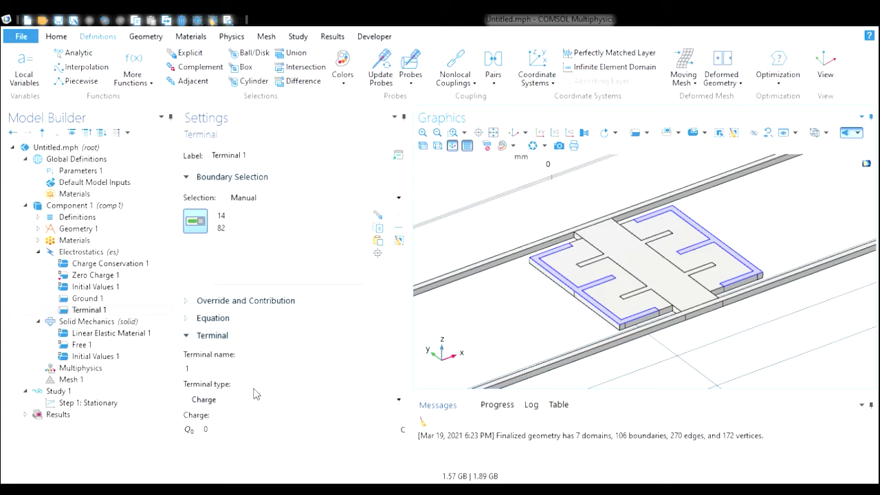
# - Set the terminal type to Voltage with voltage Vin
pyautogui.click(275, 406)
pyautogui.click(272, 416)
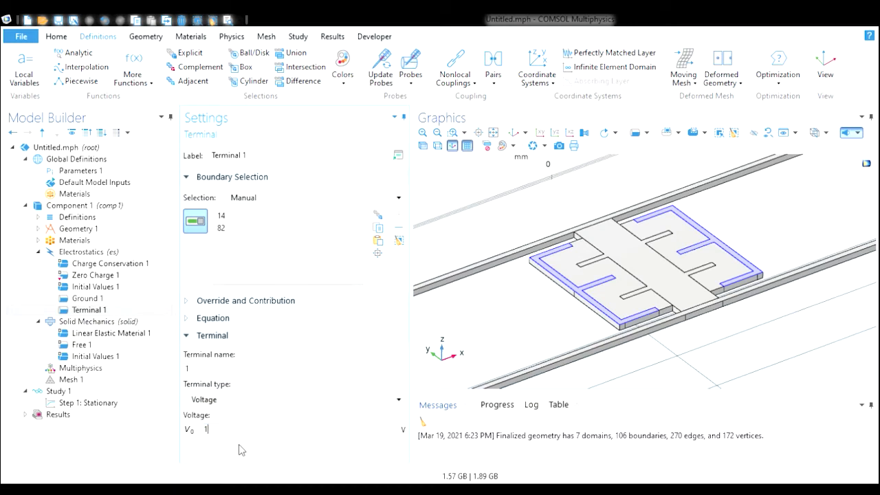
pyautogui.press('BackSpace')
pyautogui.write('Vin')
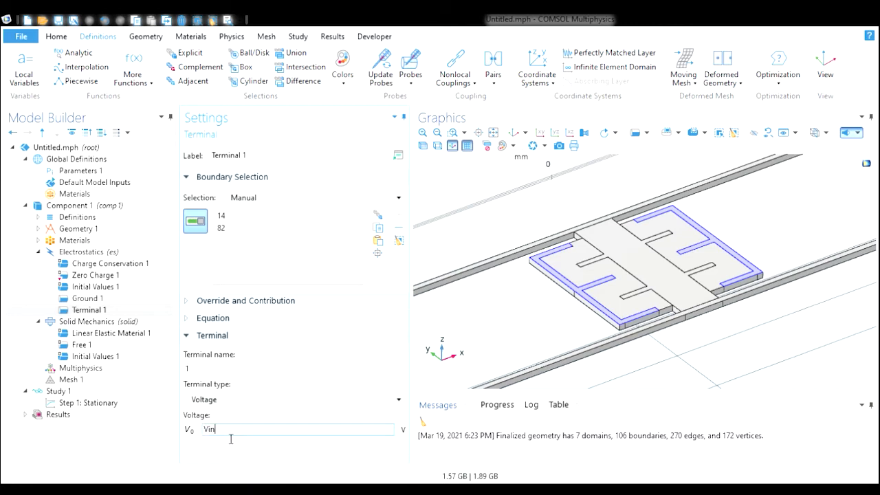
# - Check the Vin parameter definition in the global parameters table used by the terminal
pyautogui.click(81, 170)
pyautogui.click(220, 225)
pyautogui.click(240, 227)
pyautogui.click(297, 231)
pyautogui.click(218, 229)
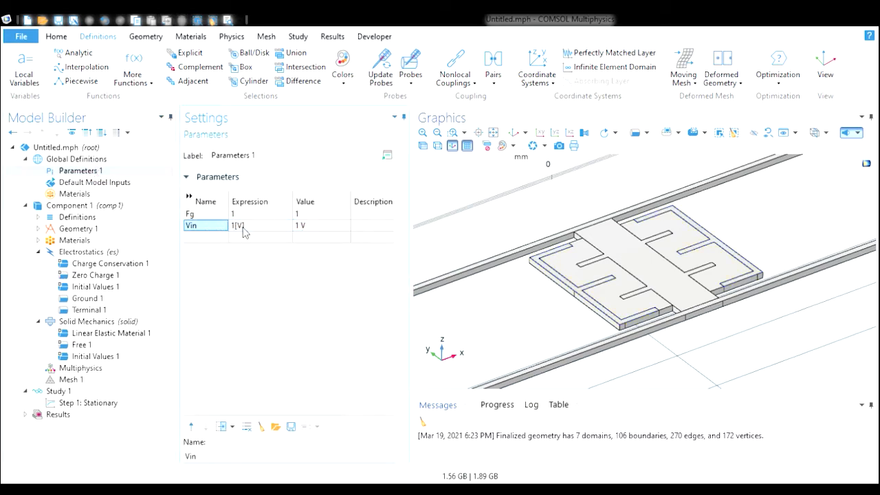
pyautogui.click(211, 236)
pyautogui.click(206, 228)
pyautogui.click(88, 309)
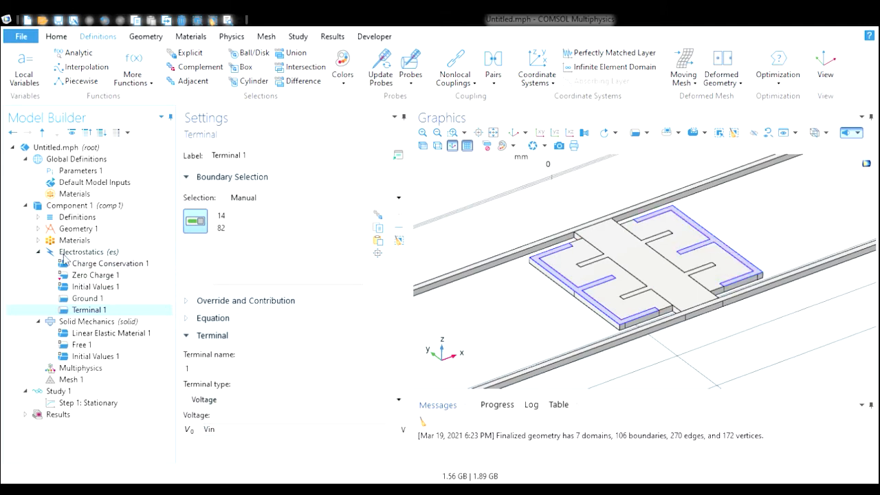
# - Examine the Solid Mechanics domain selection and its domains marked not applicable due to deforming domain
pyautogui.click(39, 253)
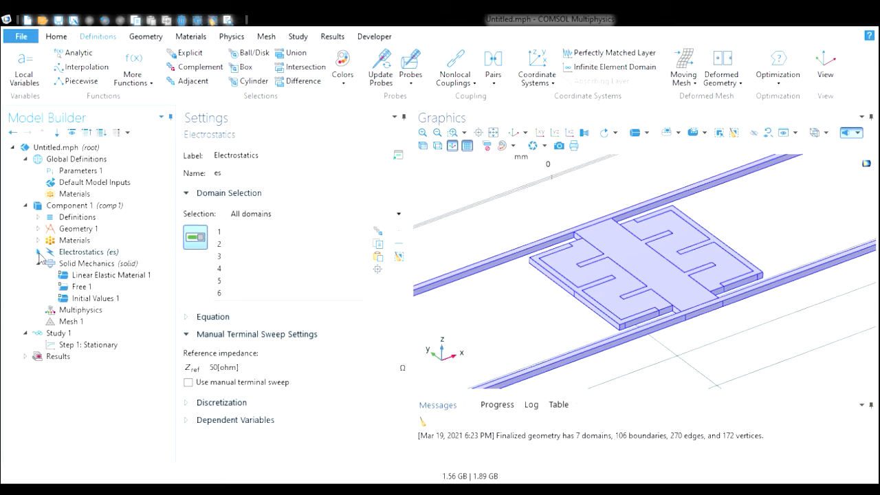
pyautogui.click(93, 264)
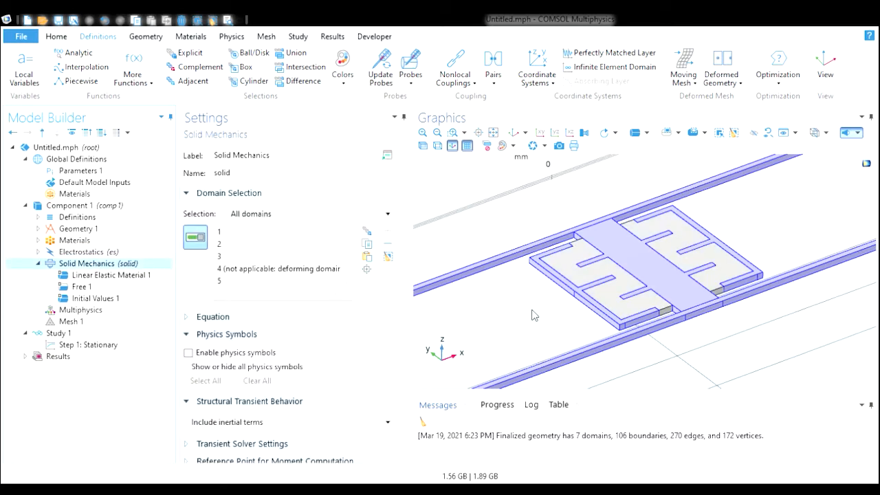
pyautogui.moveTo(531, 315)
pyautogui.mouseDown()
pyautogui.moveTo(527, 326)
pyautogui.moveTo(517, 313)
pyautogui.mouseUp()
pyautogui.scroll(-1, 347, 257)
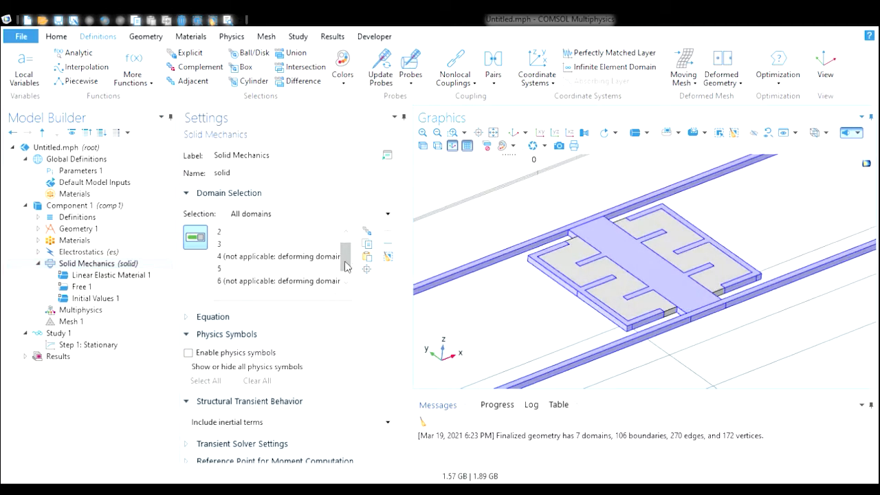
pyautogui.click(249, 245)
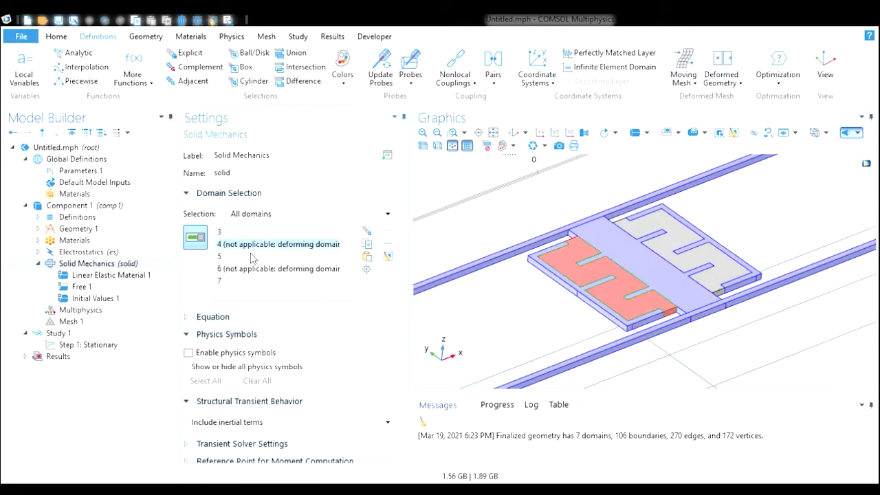
pyautogui.click(260, 270)
pyautogui.click(277, 248)
pyautogui.scroll(1, 346, 255)
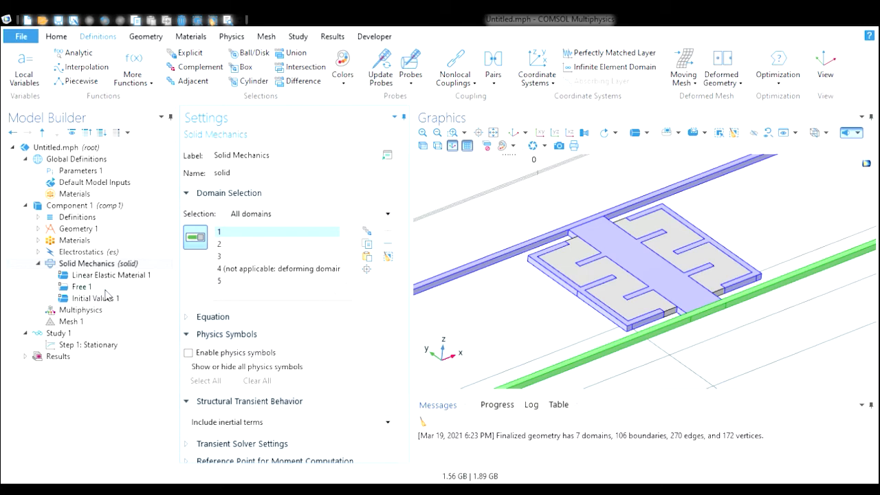
pyautogui.click(126, 276)
pyautogui.click(122, 265)
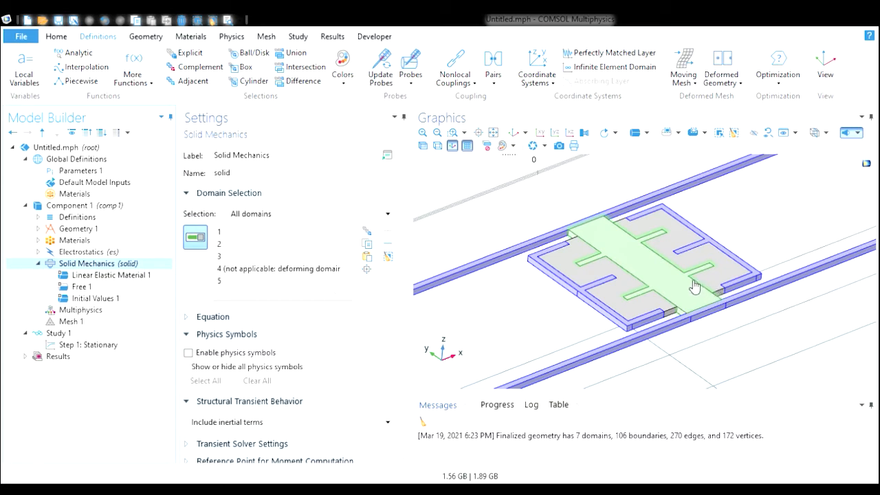
# - Add a Fixed Constraint to Solid Mechanics and select the spring anchor boundaries 13 and 81
pyautogui.moveTo(550, 316)
pyautogui.mouseDown()
pyautogui.moveTo(554, 300)
pyautogui.moveTo(560, 334)
pyautogui.moveTo(564, 312)
pyautogui.moveTo(540, 303)
pyautogui.moveTo(552, 313)
pyautogui.mouseUp()
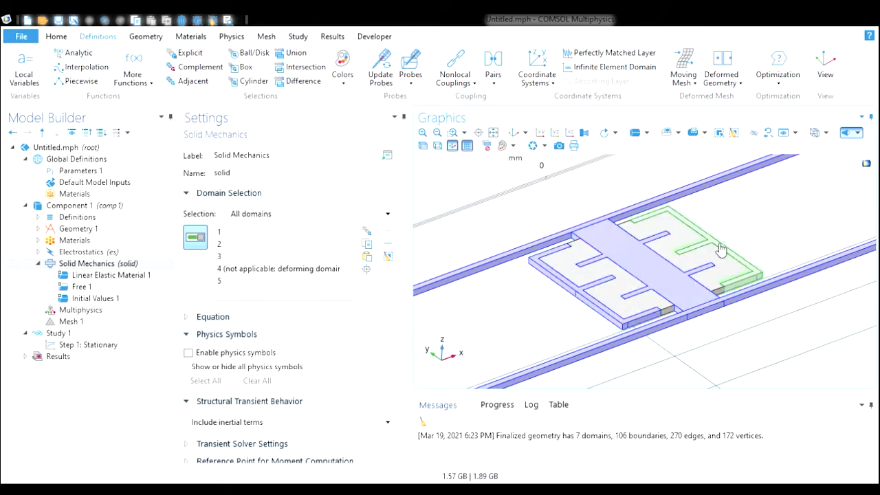
pyautogui.moveTo(546, 336); pyautogui.dragTo(559, 323)
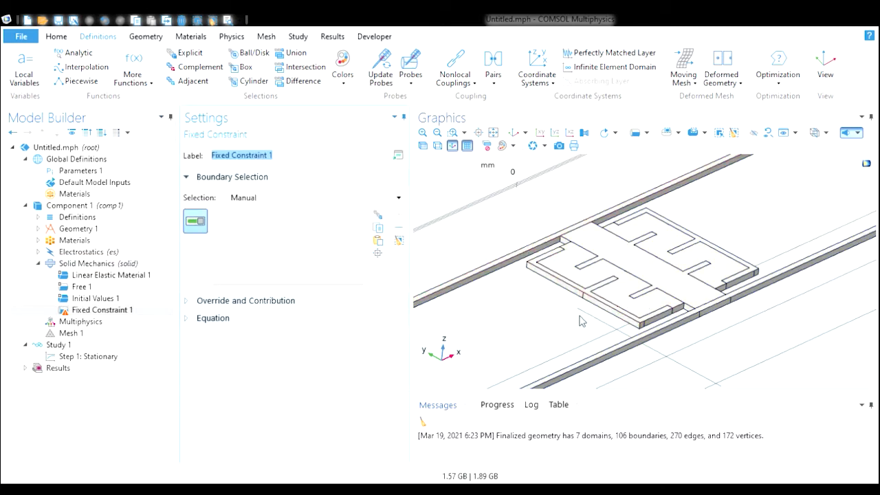
pyautogui.moveTo(579, 328); pyautogui.dragTo(564, 247)
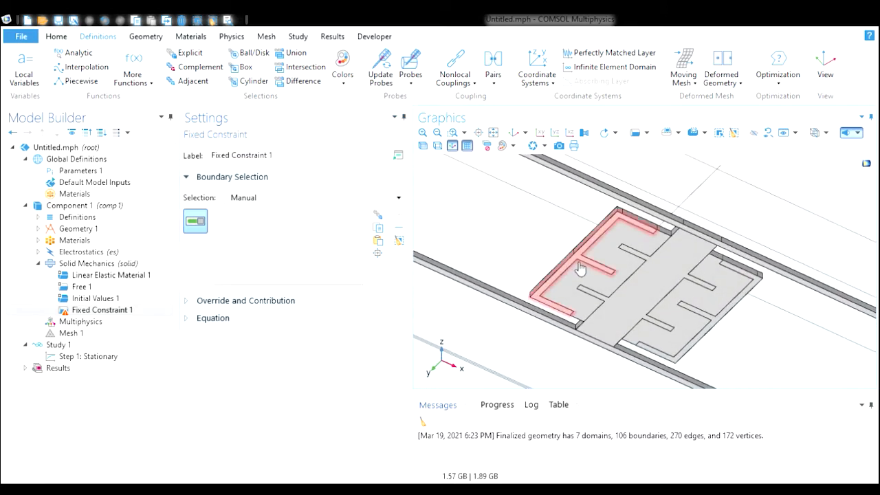
pyautogui.click(582, 266)
pyautogui.click(721, 322)
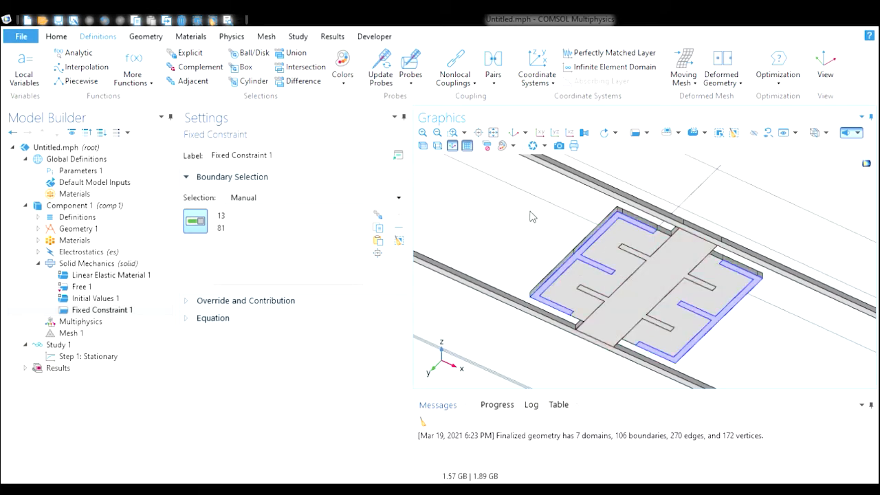
# - Add the anchor end faces 1, 6, 105 and 106 to the Fixed Constraint boundary selection
pyautogui.moveTo(530, 216); pyautogui.dragTo(540, 275)
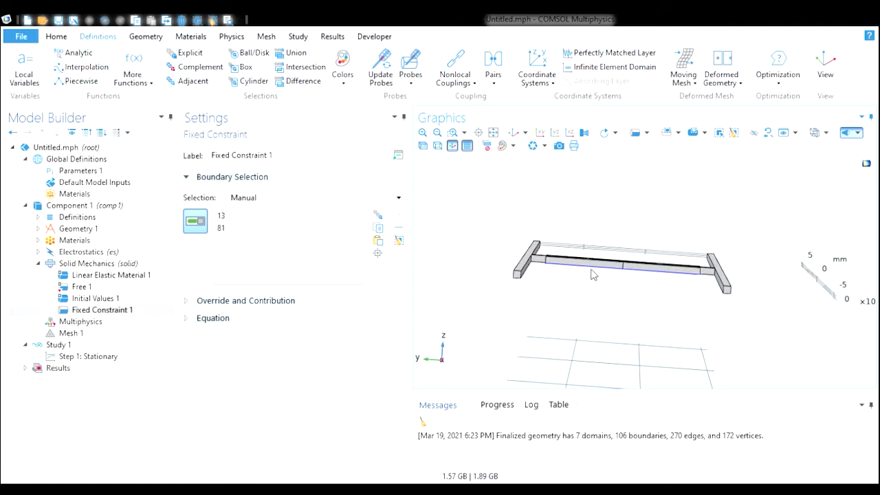
pyautogui.click(518, 275)
pyautogui.click(726, 290)
pyautogui.moveTo(741, 343); pyautogui.dragTo(539, 332)
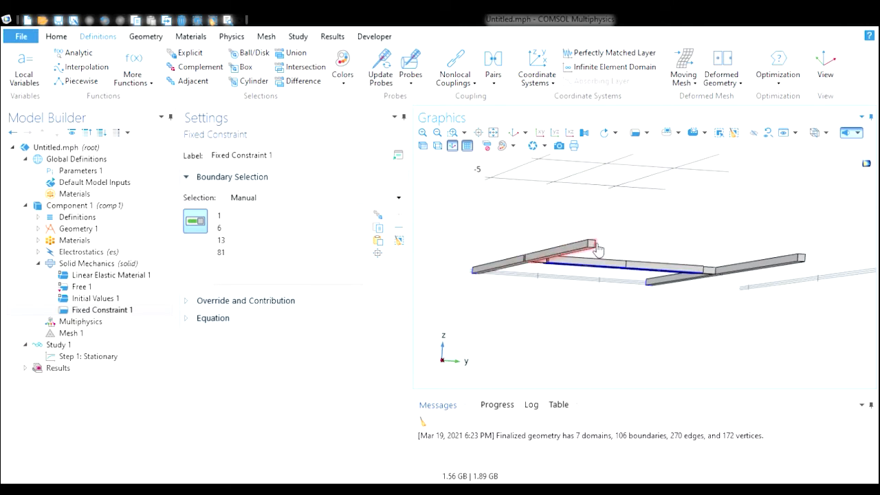
pyautogui.click(454, 135)
pyautogui.moveTo(569, 231); pyautogui.dragTo(605, 267)
pyautogui.click(658, 238)
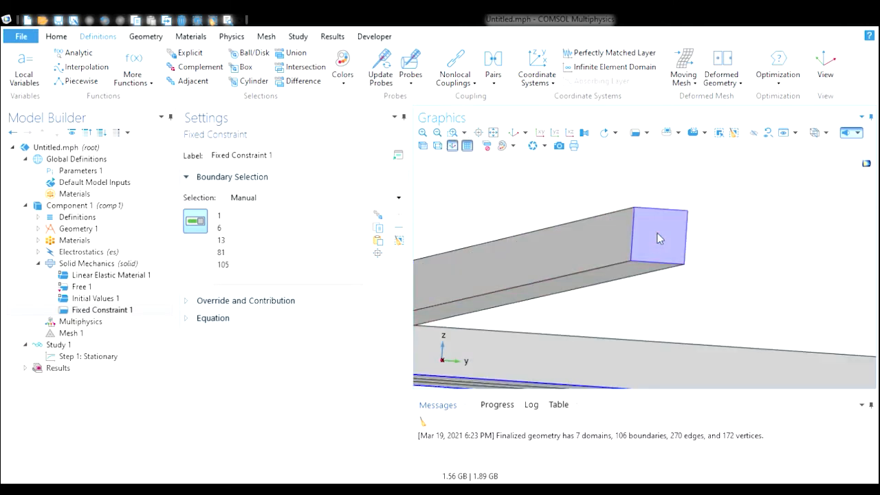
pyautogui.click(437, 134)
pyautogui.click(453, 133)
pyautogui.moveTo(813, 264); pyautogui.dragTo(852, 294)
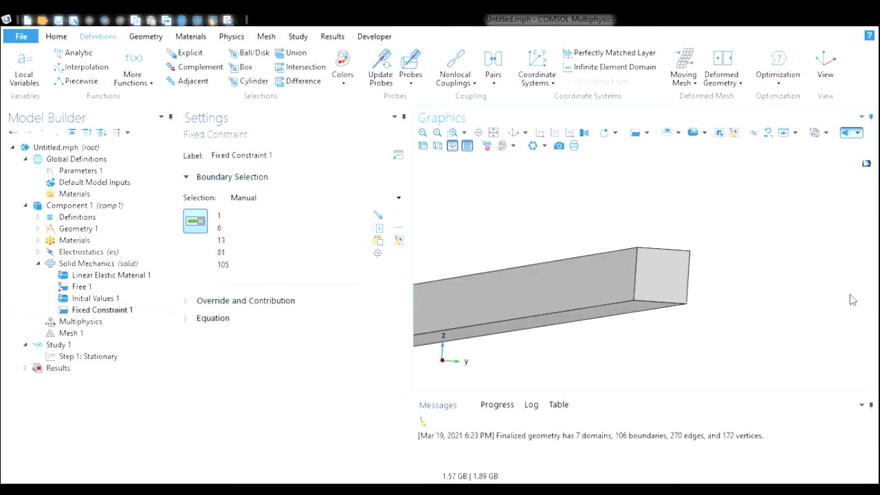
pyautogui.click(660, 267)
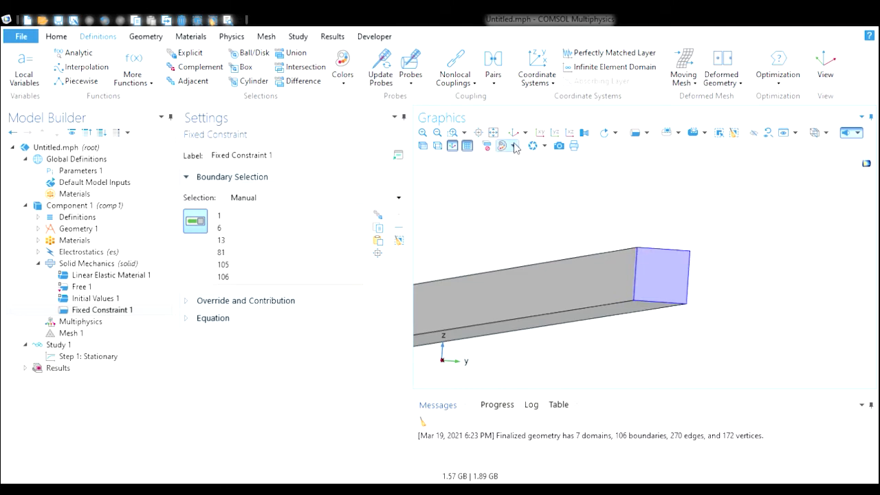
# - Add a Gravity feature to Solid Mechanics and apply it to the proof mass domain 5
pyautogui.click(438, 132)
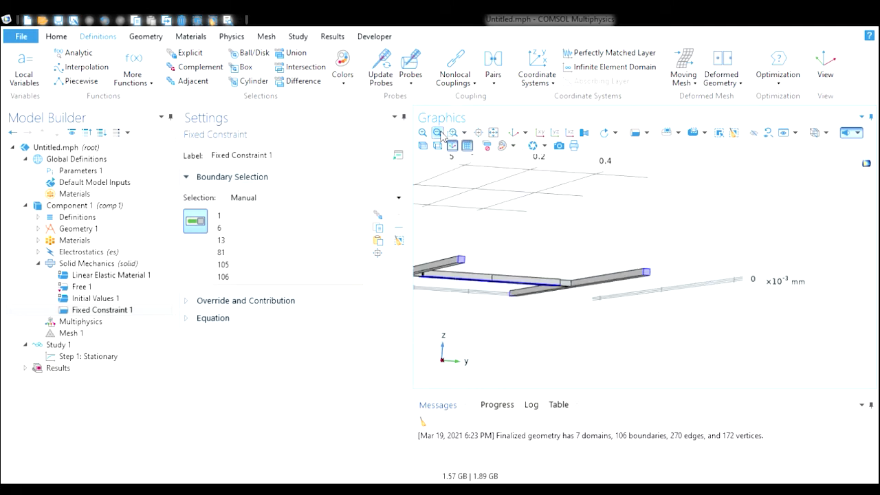
pyautogui.click(513, 133)
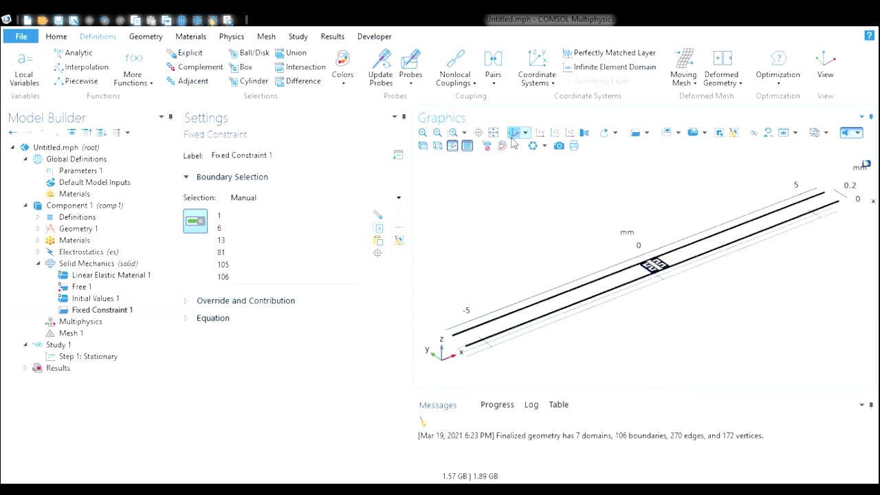
pyautogui.click(453, 143)
pyautogui.click(154, 267)
pyautogui.click(453, 132)
pyautogui.moveTo(634, 248); pyautogui.dragTo(690, 301)
pyautogui.click(453, 132)
pyautogui.moveTo(543, 196); pyautogui.dragTo(736, 332)
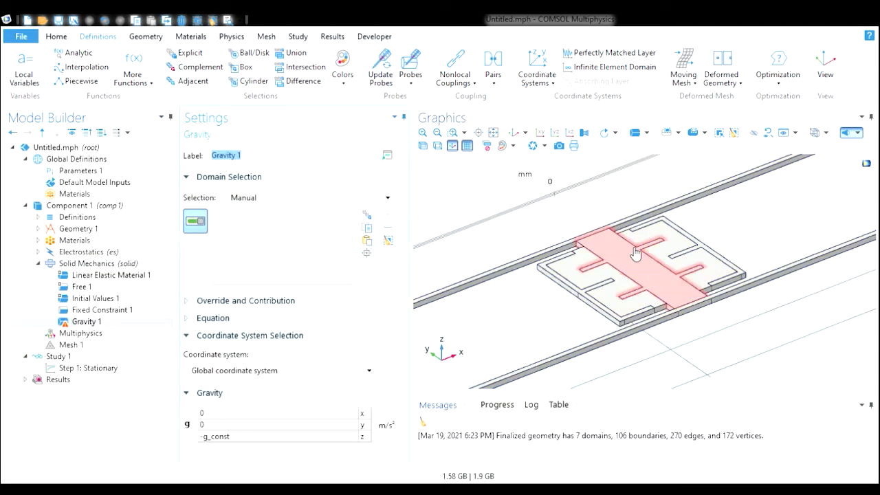
pyautogui.click(646, 268)
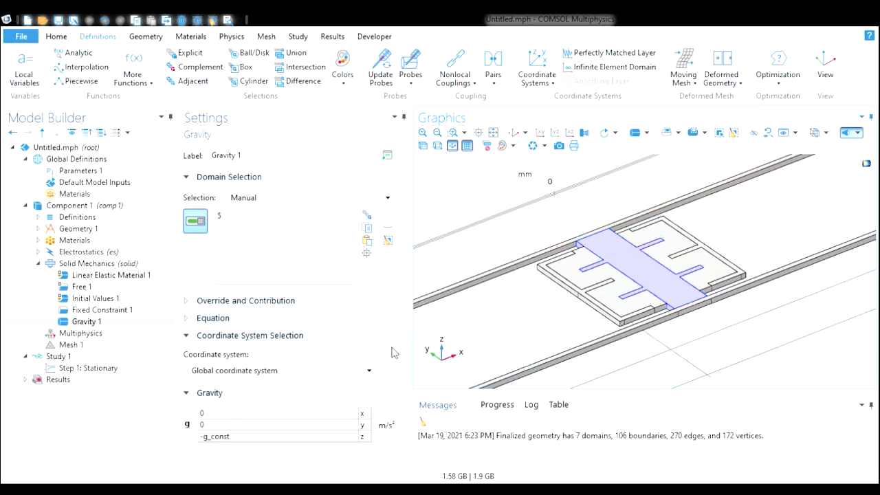
# - Set the gravity z component to 0 and enter the -g_const expression scaled by Fg in the y component
pyautogui.scroll(-3, 404, 330)
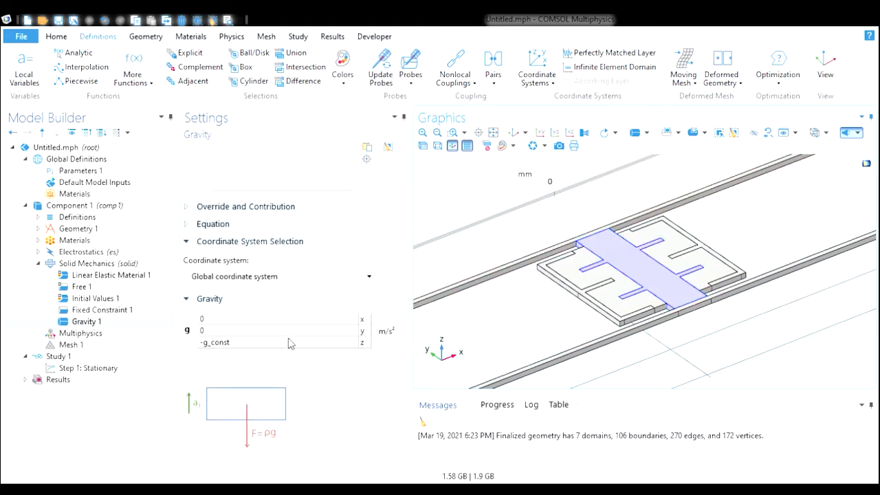
pyautogui.click(288, 343)
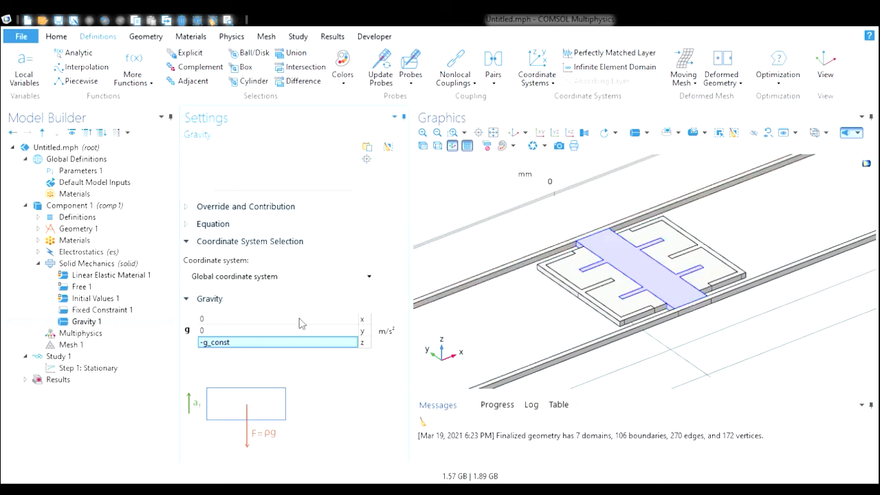
pyautogui.click(230, 343)
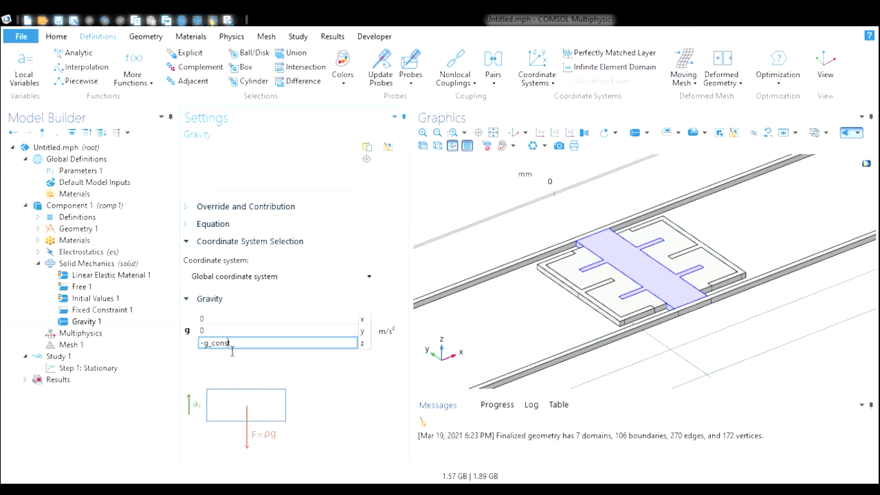
pyautogui.moveTo(247, 344); pyautogui.dragTo(184, 345)
pyautogui.hotkey('ctrl', 'c')
pyautogui.write('0')
pyautogui.click(225, 328)
pyautogui.hotkey('ctrl', 'v')
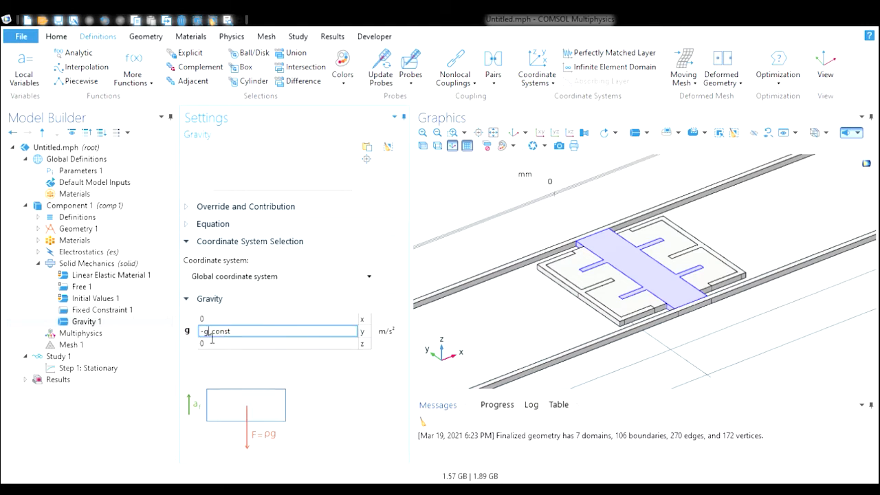
pyautogui.press('BackSpace')
pyautogui.write('Fg*')
# - Add an Electromechanics multiphysics coupling between Electrostatics and Solid Mechanics
pyautogui.click(39, 264)
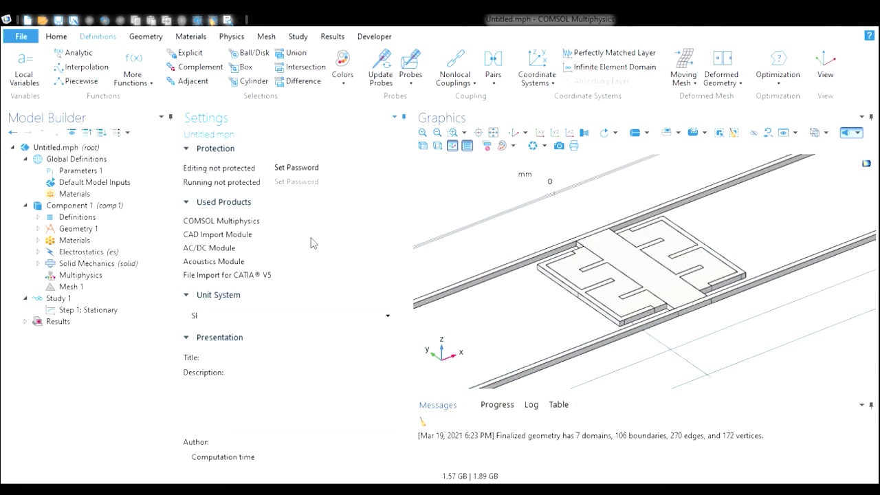
pyautogui.click(99, 279)
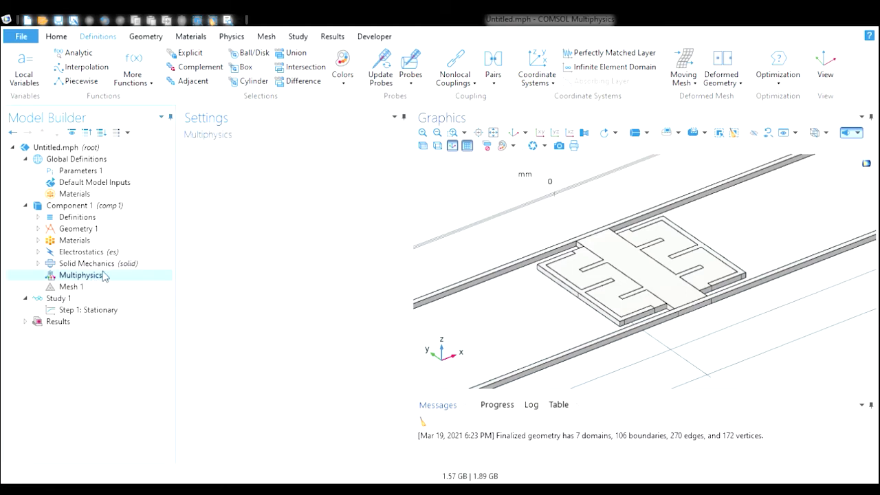
pyautogui.click(240, 40)
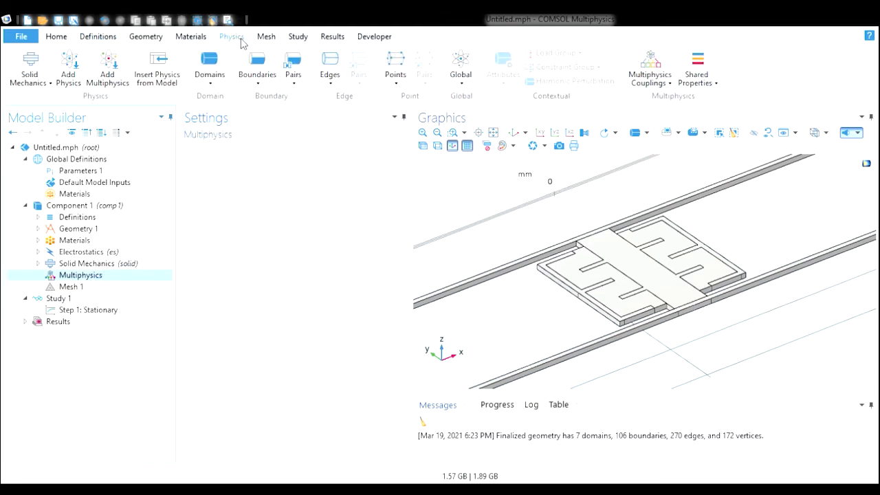
pyautogui.click(110, 66)
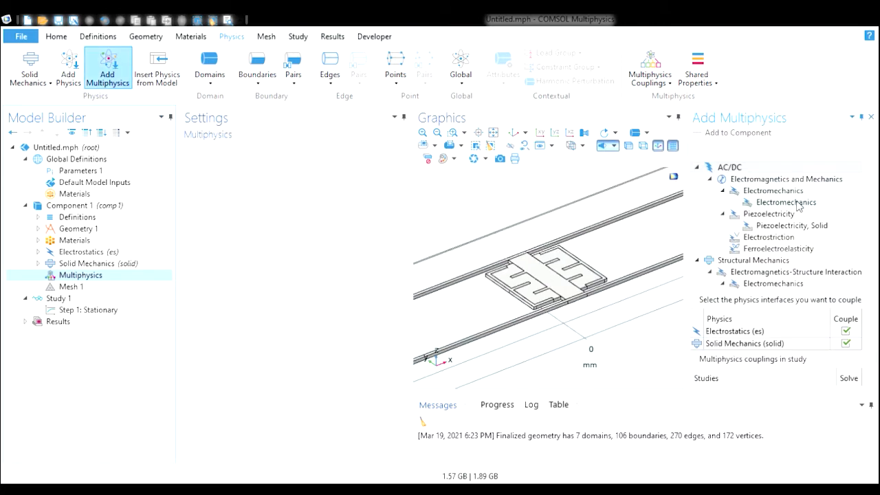
pyautogui.click(835, 205)
pyautogui.doubleClick(835, 204)
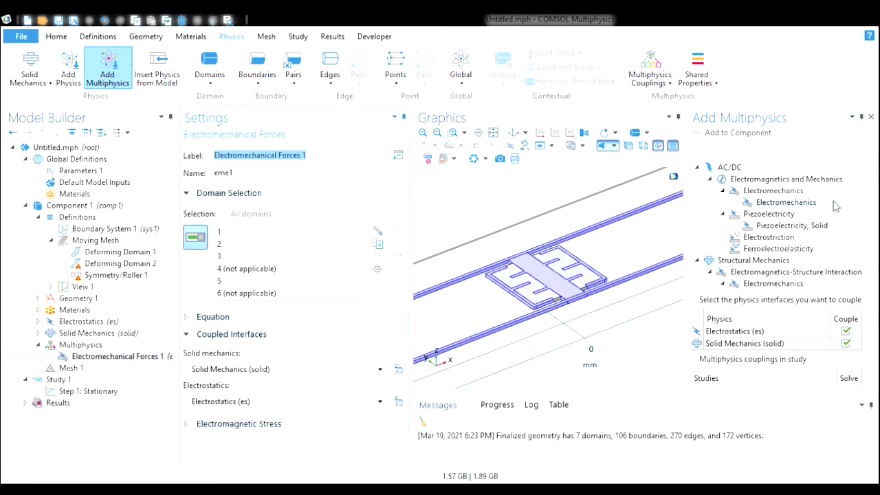
pyautogui.click(873, 120)
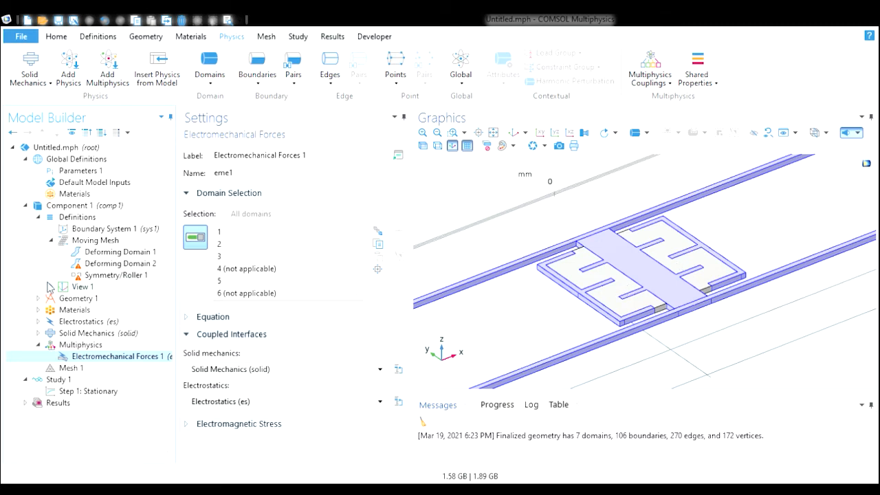
# - Delete the Deforming Domain 2 and Symmetry/Roller 1 features from the Moving Mesh node
pyautogui.click(38, 345)
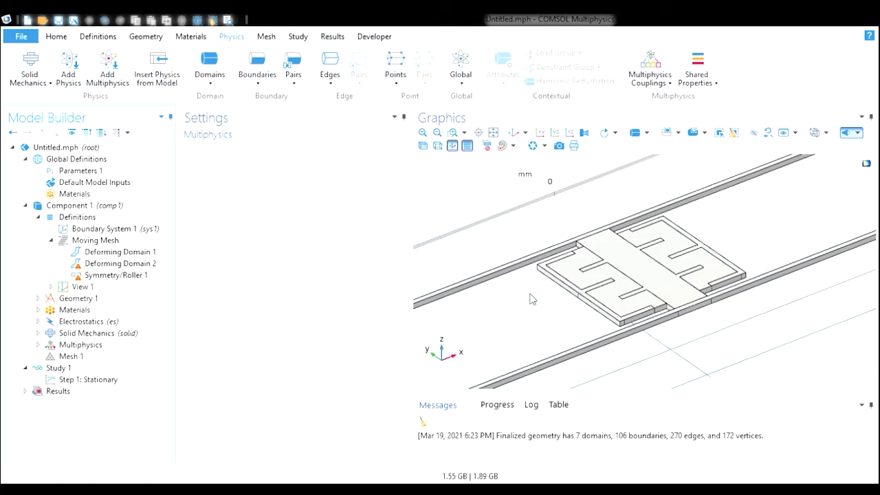
pyautogui.click(112, 264)
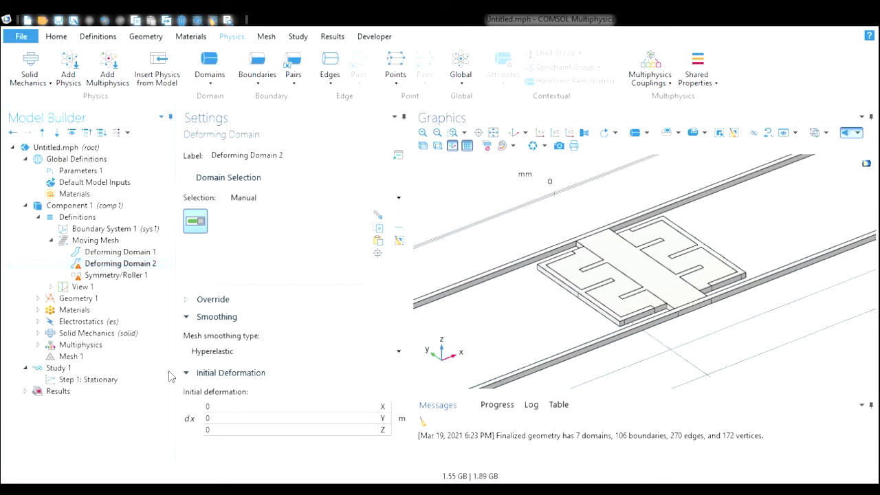
pyautogui.press('Delete')
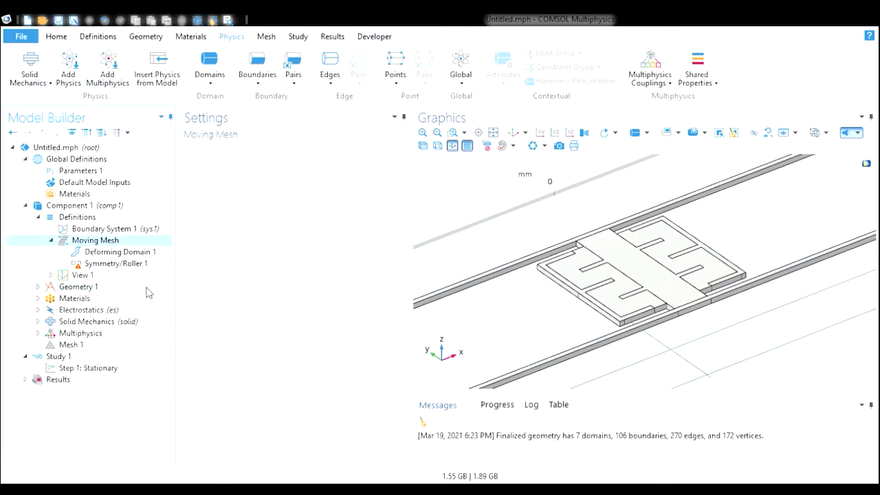
pyautogui.click(133, 265)
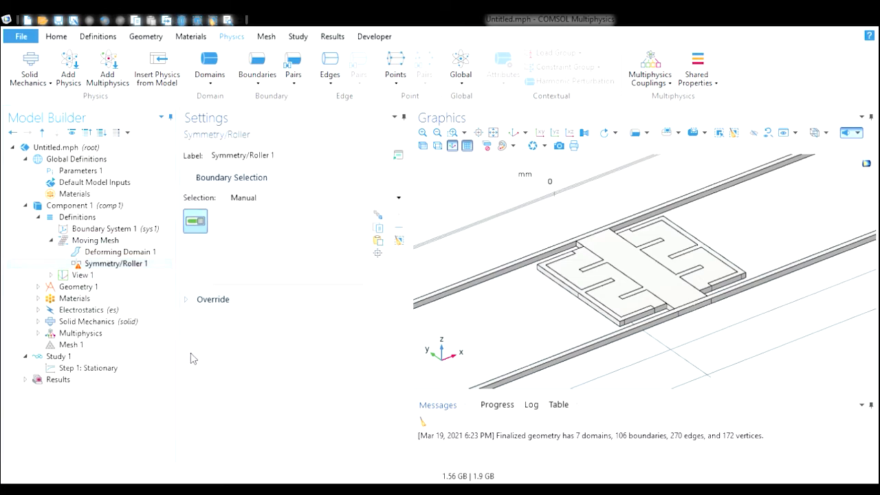
pyautogui.press('Delete')
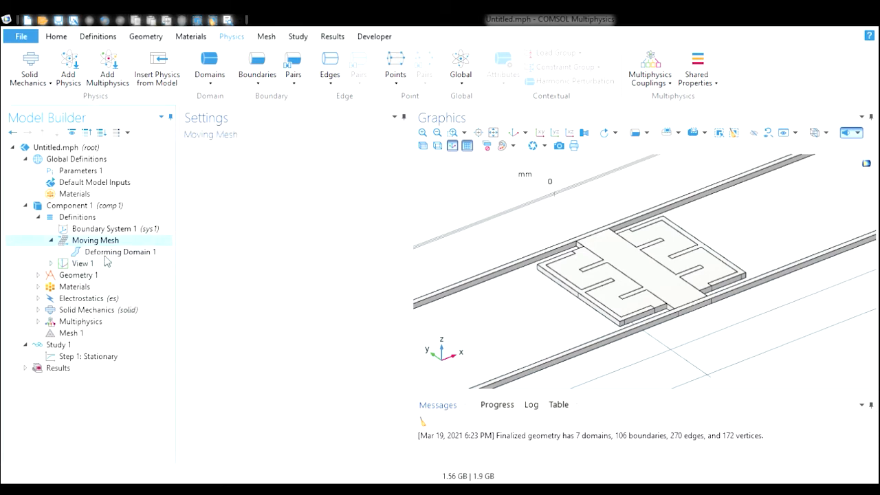
pyautogui.click(53, 241)
pyautogui.click(38, 216)
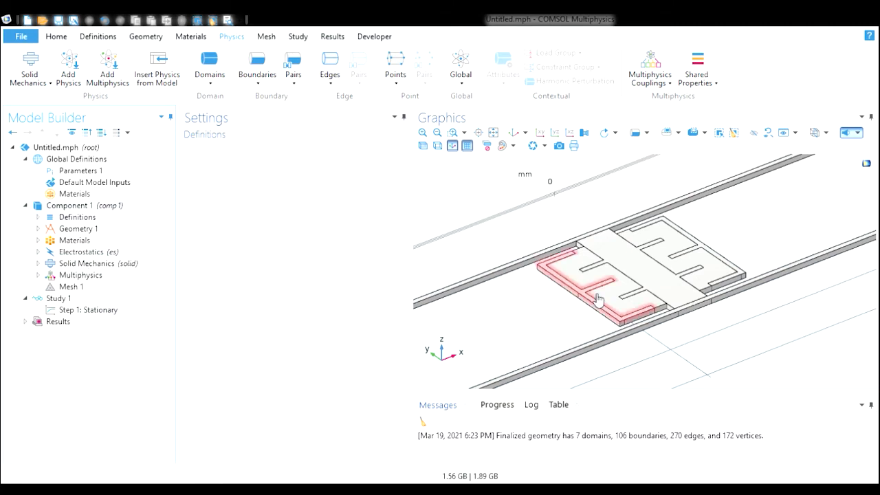
pyautogui.moveTo(497, 218); pyautogui.dragTo(522, 195)
pyautogui.click(517, 134)
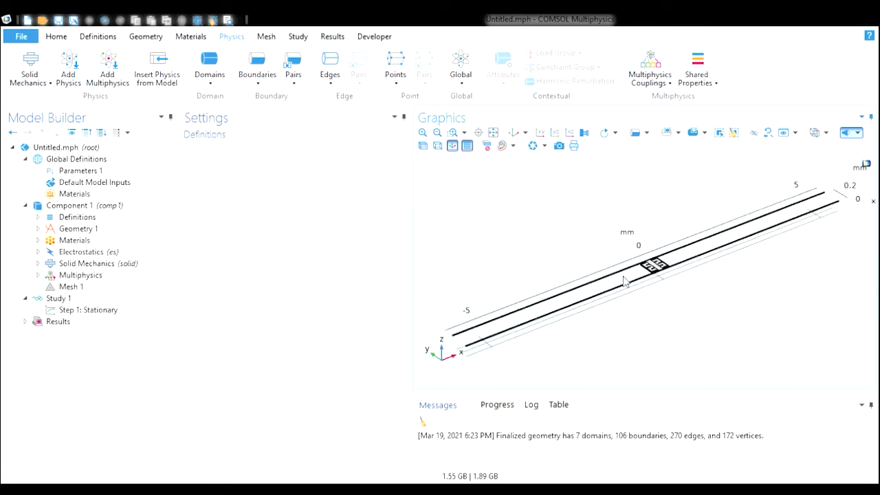
pyautogui.click(451, 132)
pyautogui.moveTo(622, 241); pyautogui.dragTo(687, 298)
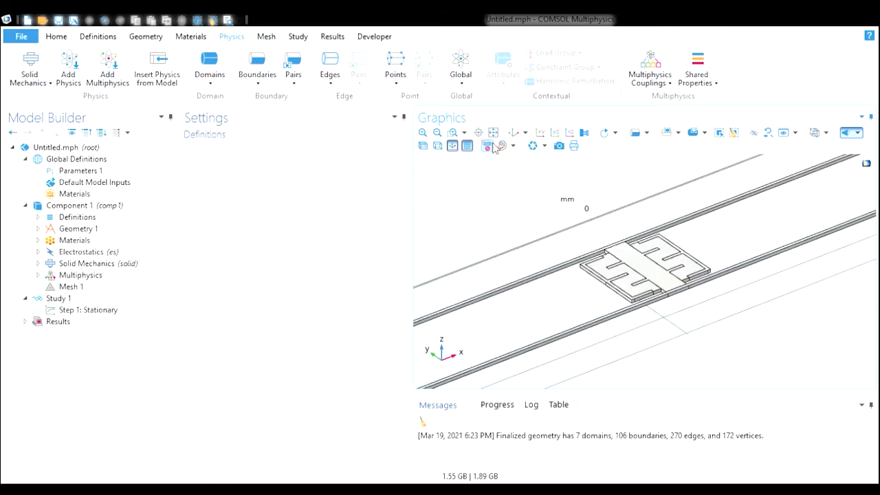
pyautogui.click(455, 134)
pyautogui.moveTo(556, 193); pyautogui.dragTo(731, 353)
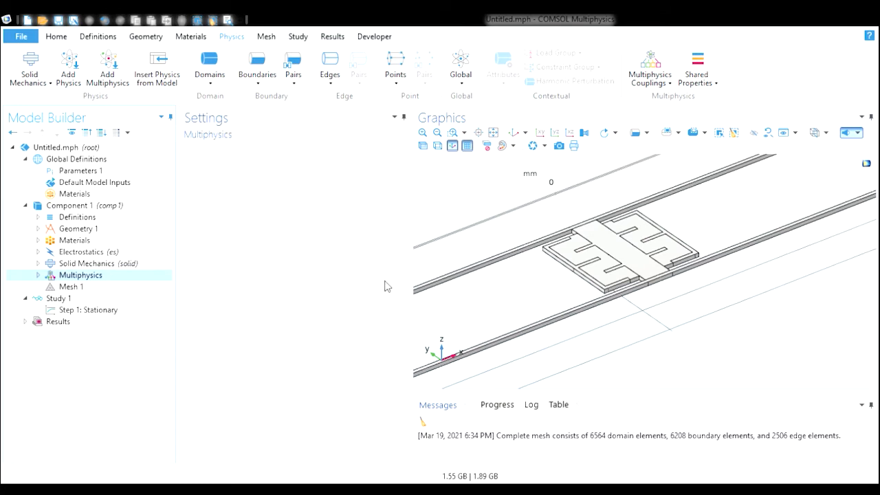
# - Inspect the built physics-controlled mesh and its element quality statistics
pyautogui.click(82, 287)
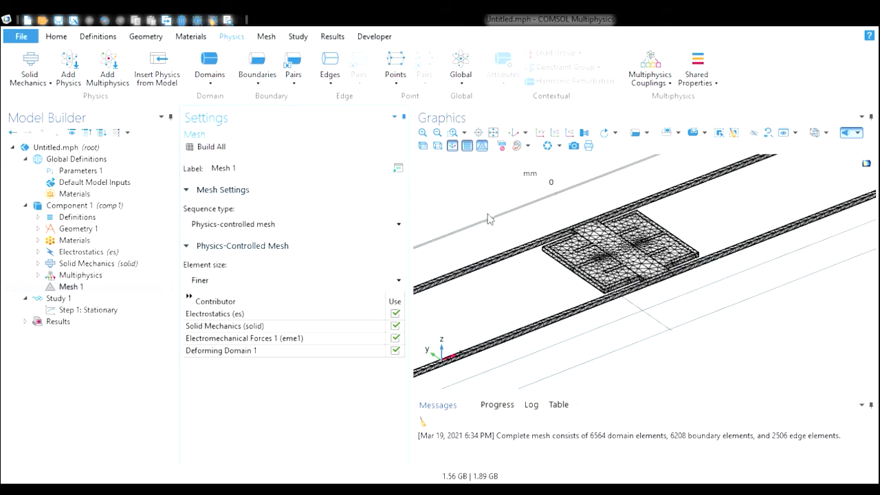
pyautogui.moveTo(489, 229)
pyautogui.mouseDown()
pyautogui.moveTo(446, 265)
pyautogui.moveTo(499, 222)
pyautogui.moveTo(474, 254)
pyautogui.moveTo(512, 241)
pyautogui.moveTo(497, 229)
pyautogui.mouseUp()
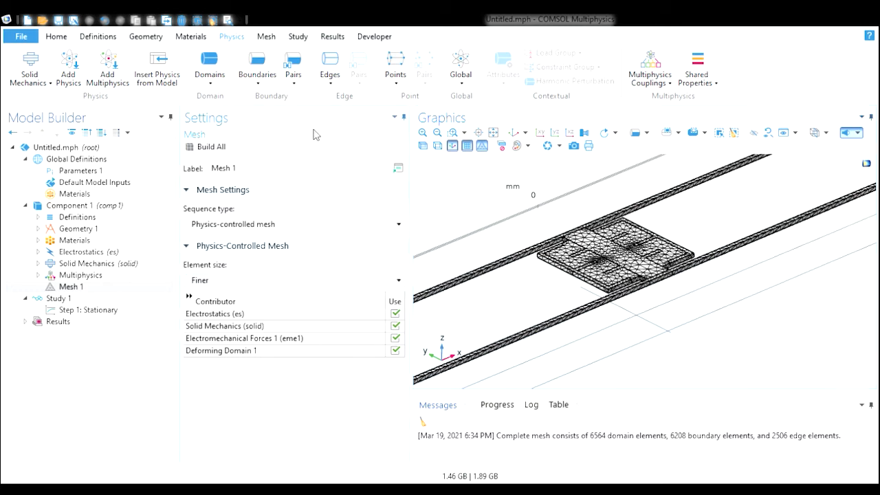
pyautogui.moveTo(534, 285)
pyautogui.mouseDown()
pyautogui.moveTo(530, 306)
pyautogui.moveTo(524, 281)
pyautogui.moveTo(523, 290)
pyautogui.moveTo(552, 304)
pyautogui.moveTo(528, 285)
pyautogui.mouseUp()
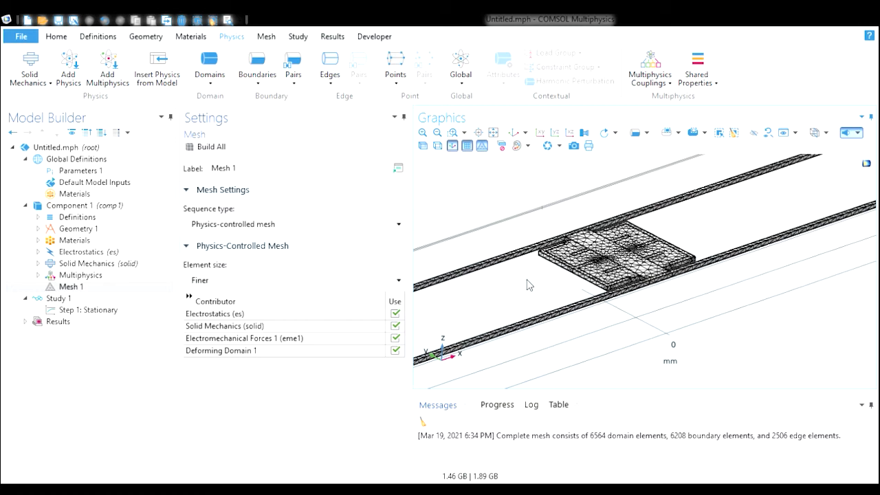
pyautogui.moveTo(517, 287)
pyautogui.mouseDown()
pyautogui.moveTo(516, 306)
pyautogui.moveTo(508, 293)
pyautogui.mouseUp()
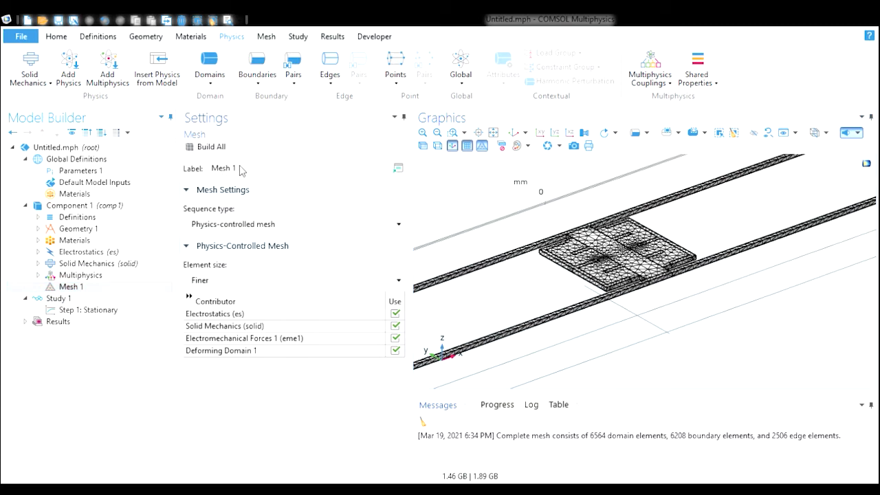
pyautogui.click(230, 250)
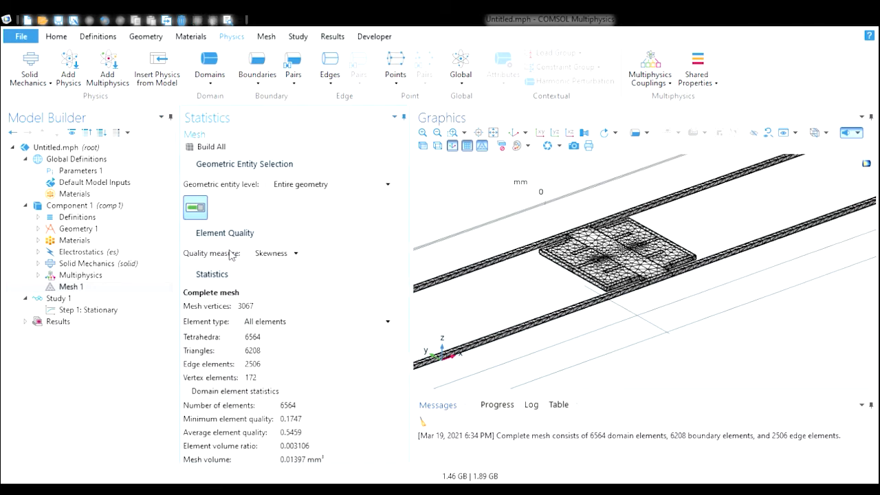
pyautogui.moveTo(406, 239); pyautogui.dragTo(402, 348)
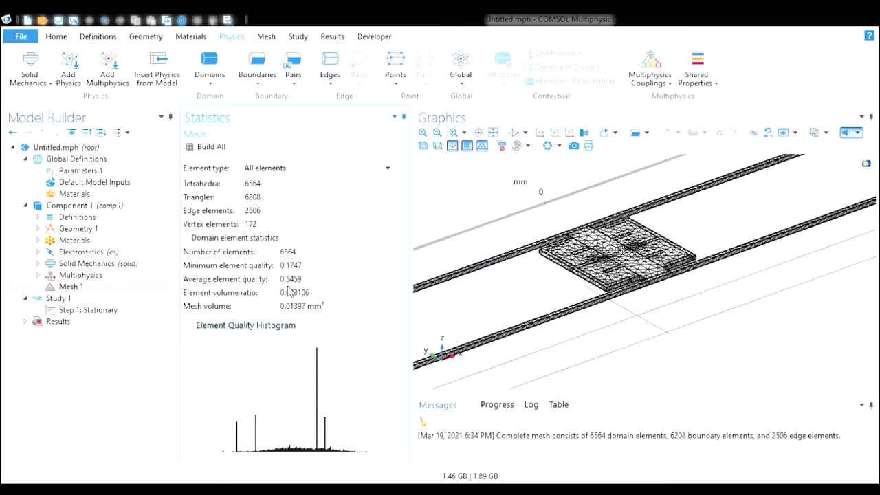
pyautogui.scroll(1, 403, 289)
pyautogui.scroll(5, 403, 289)
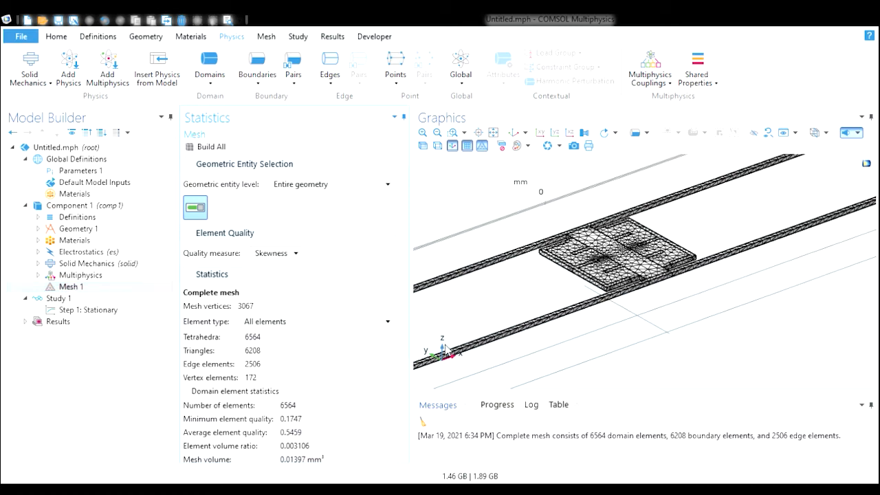
# - Enable an auxiliary sweep in the Stationary study step over parameter Vin with values range(0,1,5) V
pyautogui.click(116, 300)
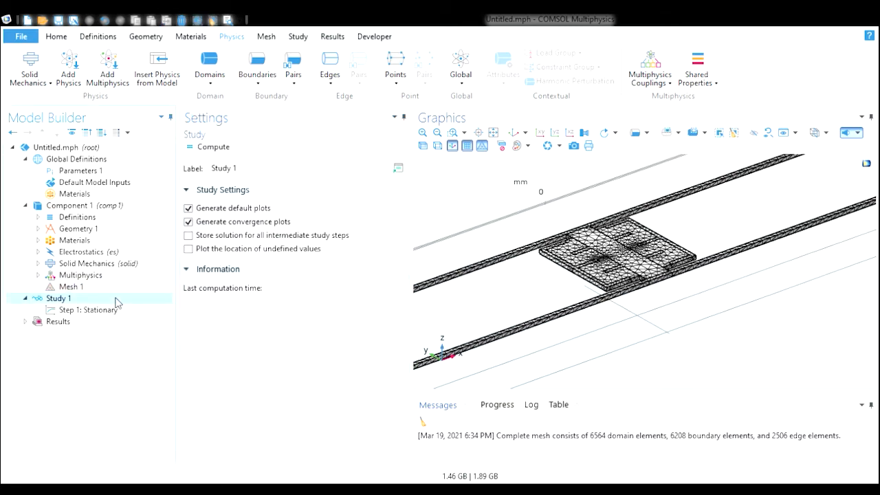
pyautogui.click(119, 310)
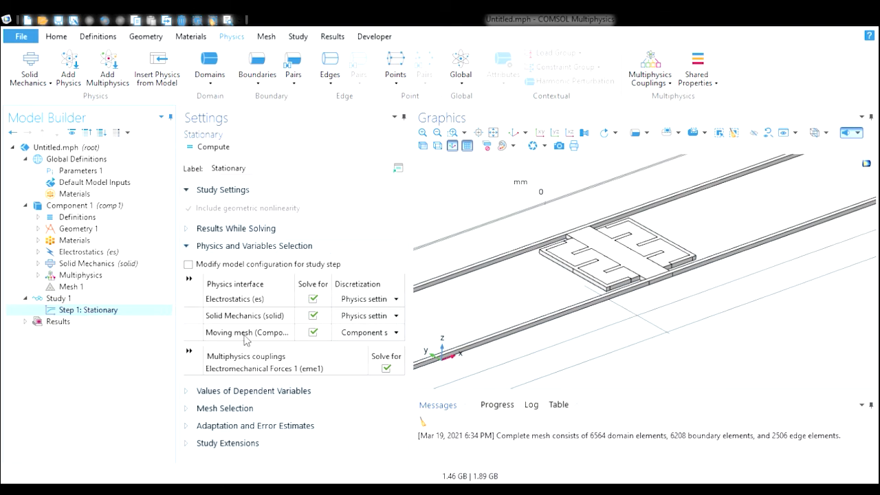
pyautogui.click(189, 444)
pyautogui.moveTo(404, 268); pyautogui.dragTo(403, 406)
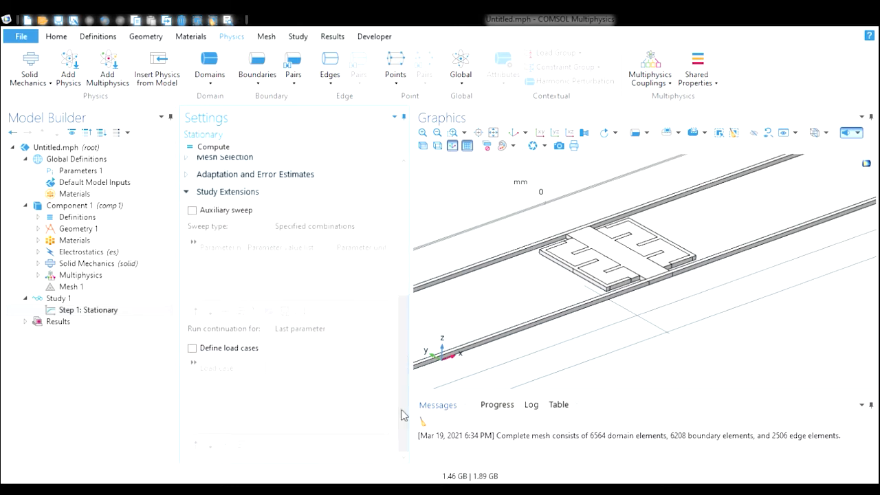
pyautogui.click(192, 211)
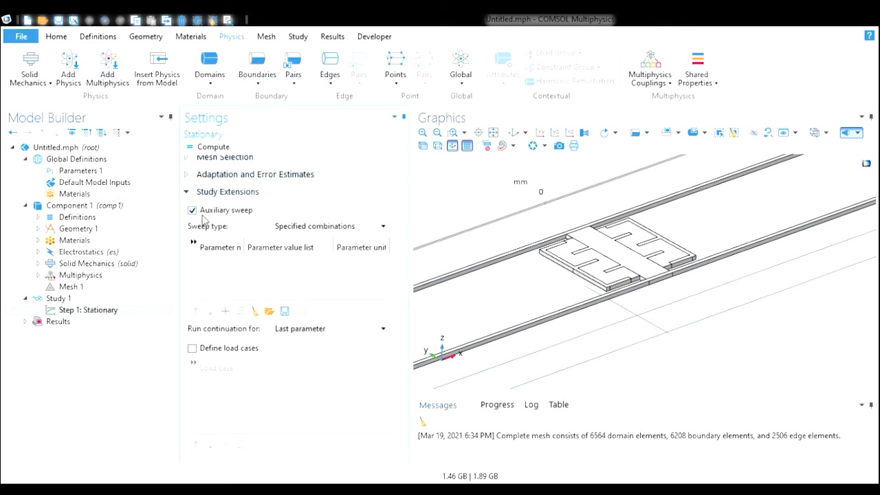
pyautogui.click(225, 312)
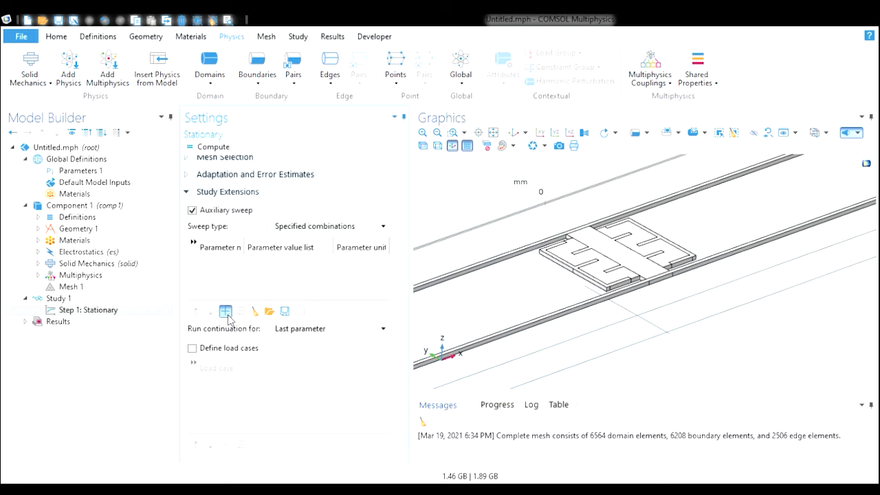
pyautogui.click(237, 264)
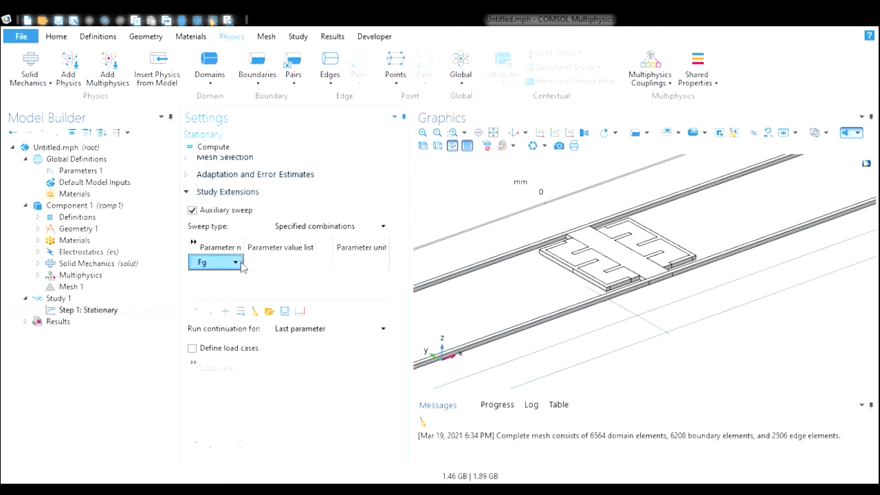
pyautogui.click(227, 300)
pyautogui.click(280, 264)
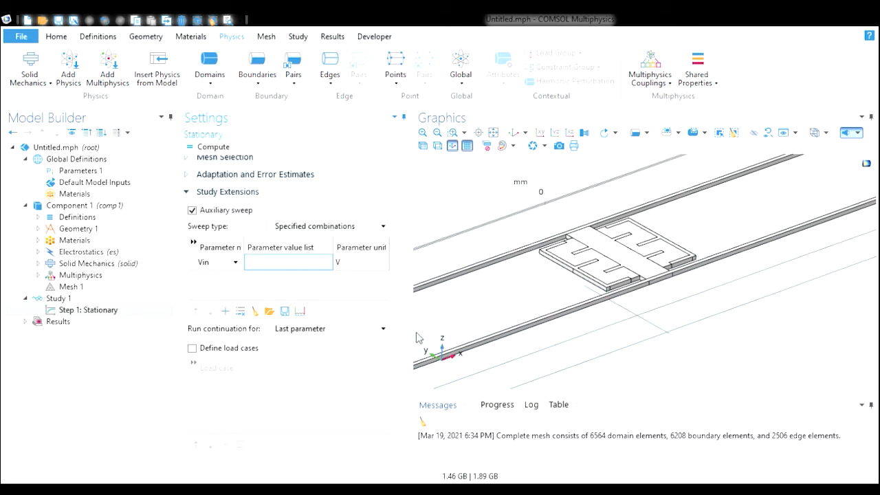
pyautogui.write('range(0,1,5)')
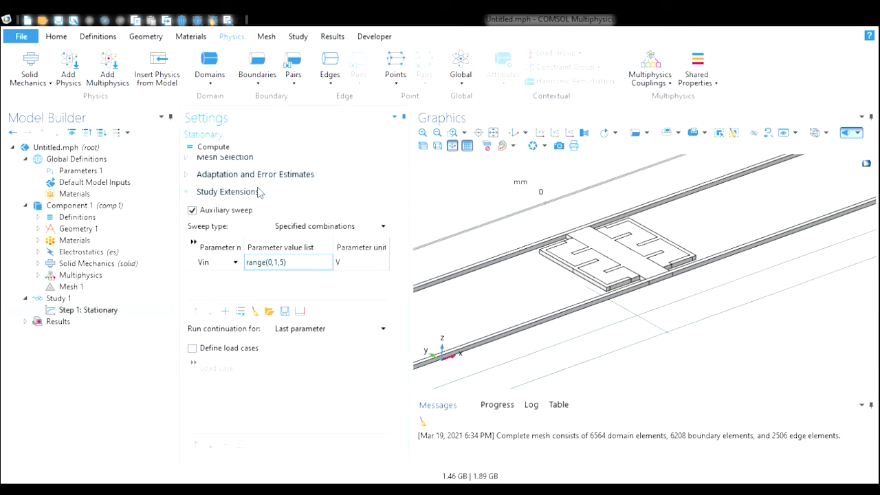
# - Compute the study and examine the resulting electric potential plot around the comb electrodes
pyautogui.click(214, 147)
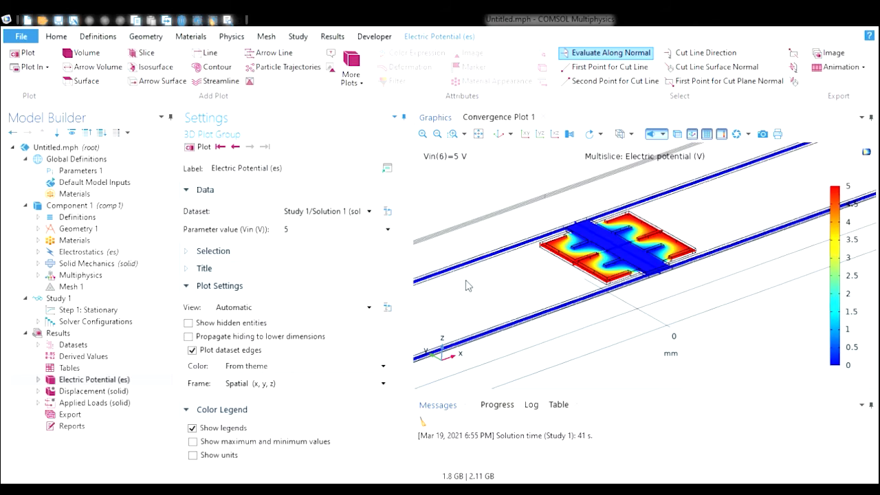
pyautogui.moveTo(466, 280); pyautogui.dragTo(540, 281)
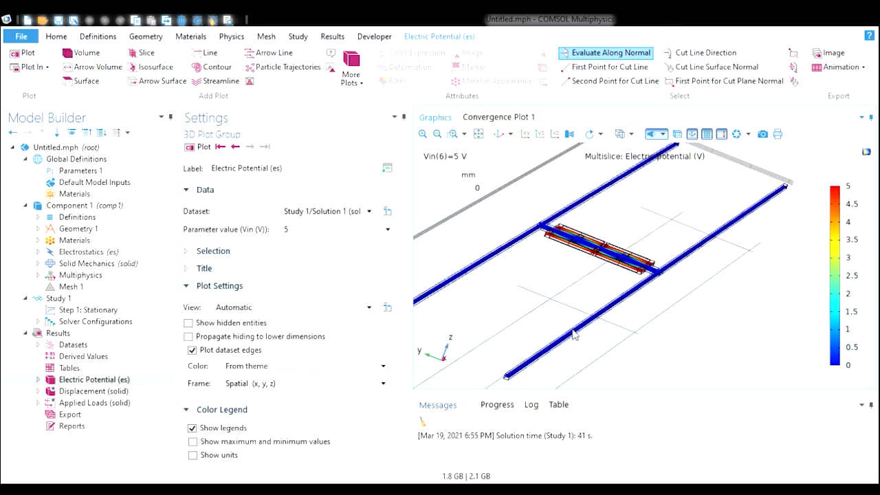
pyautogui.moveTo(553, 291); pyautogui.dragTo(493, 310)
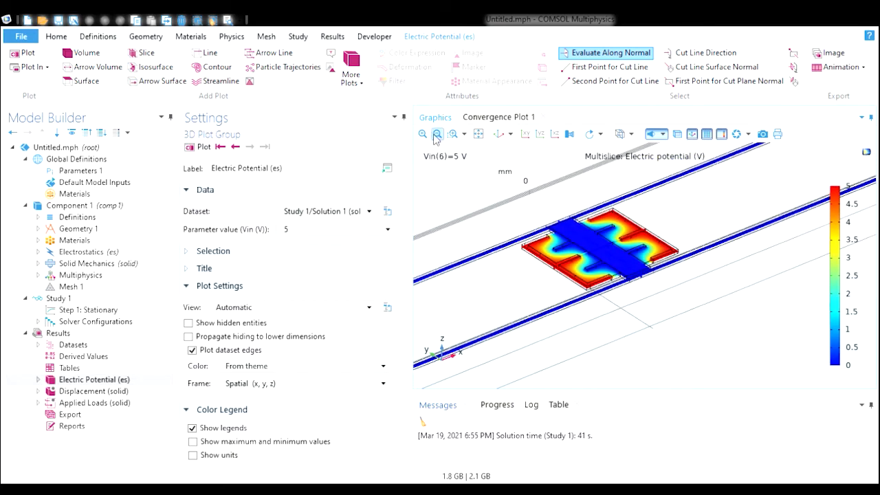
pyautogui.click(452, 134)
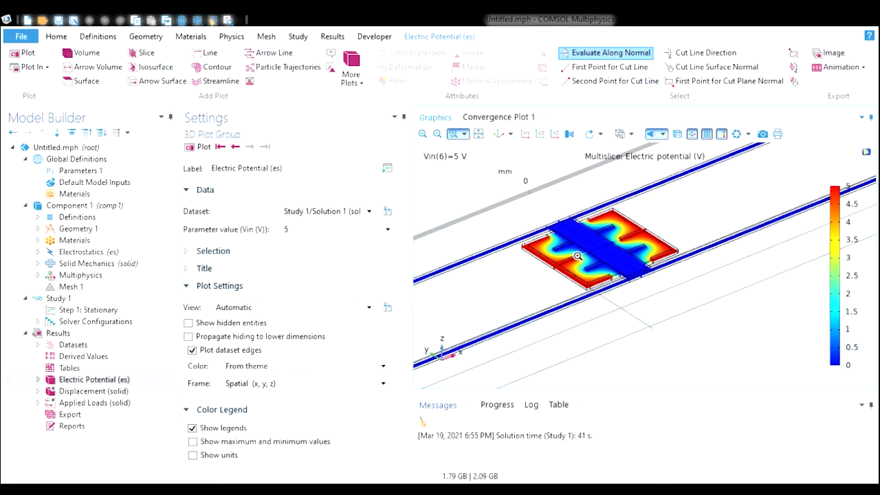
pyautogui.moveTo(569, 202); pyautogui.dragTo(637, 248)
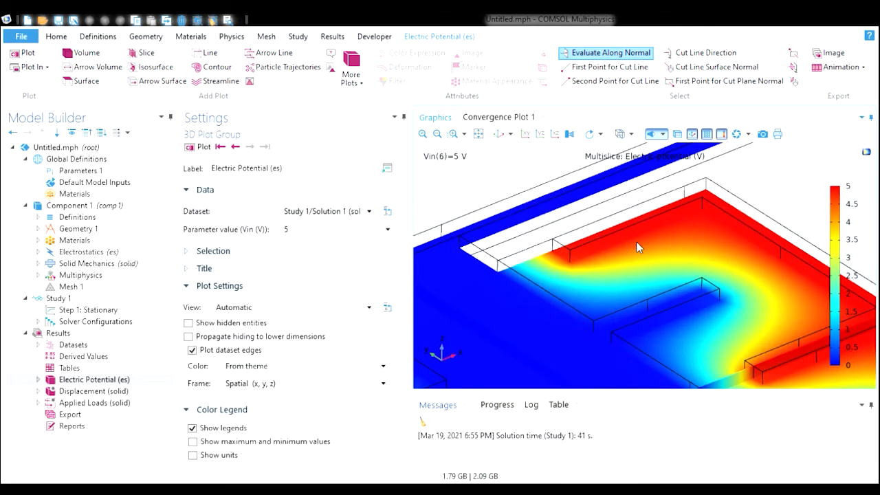
pyautogui.moveTo(690, 320); pyautogui.dragTo(679, 353)
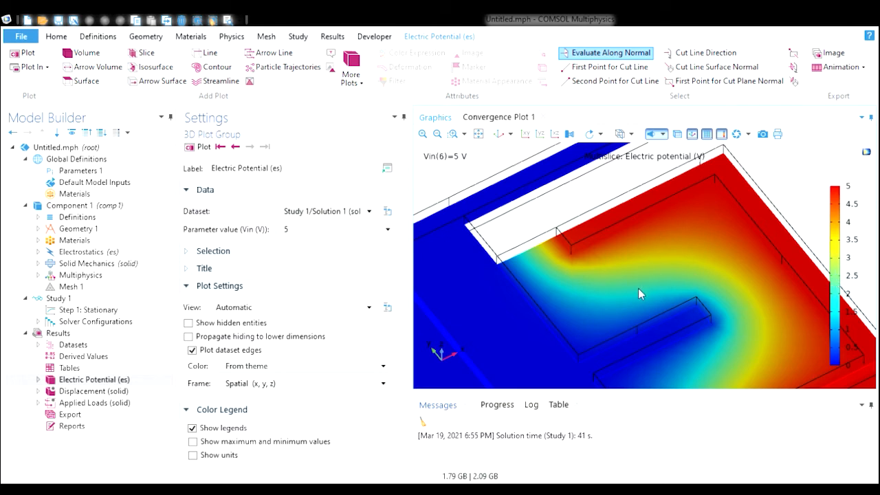
pyautogui.click(437, 134)
pyautogui.click(436, 134)
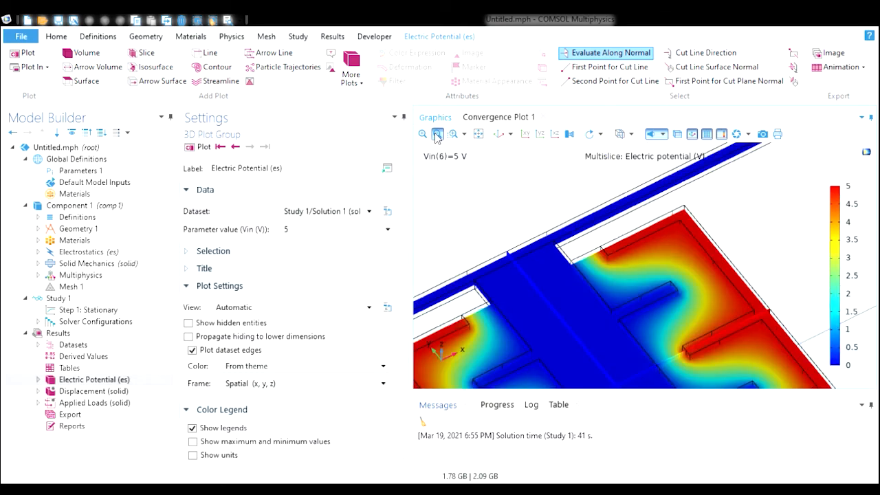
pyautogui.scroll(-3, 522, 199)
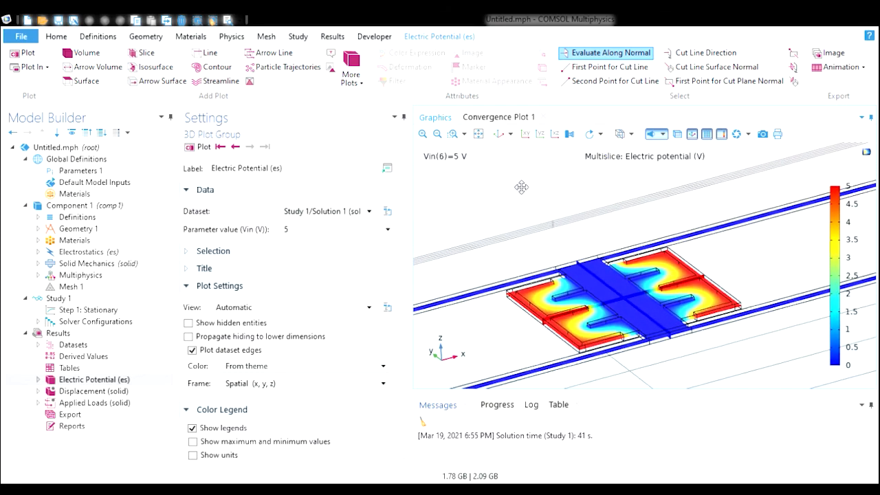
pyautogui.moveTo(521, 186); pyautogui.dragTo(528, 216)
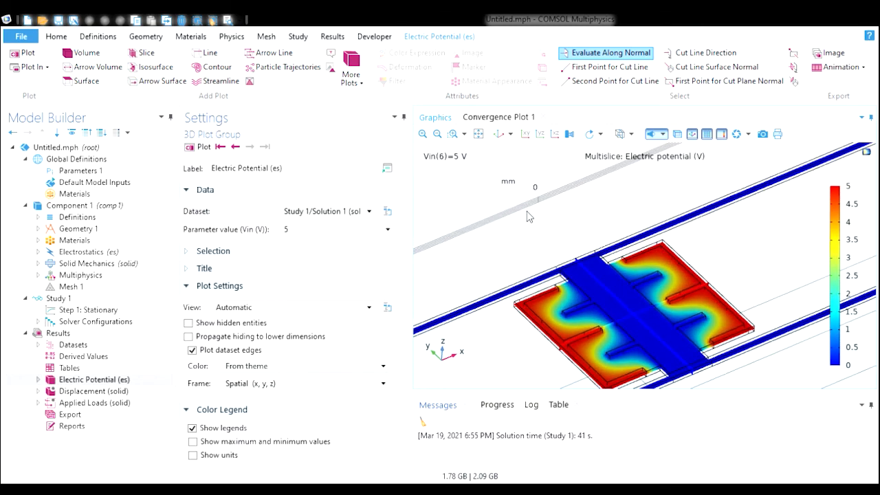
# - Examine the displacement magnitude plot, then return to the electric potential plot
pyautogui.click(140, 391)
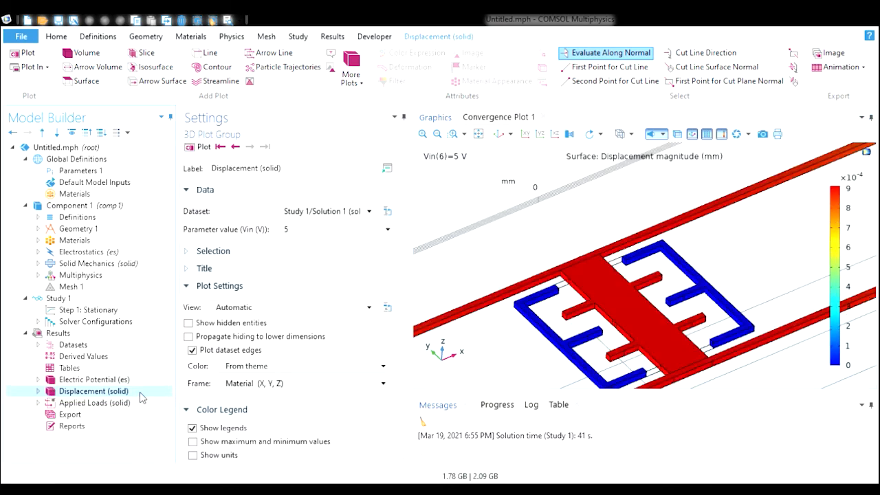
pyautogui.moveTo(547, 237); pyautogui.dragTo(547, 228)
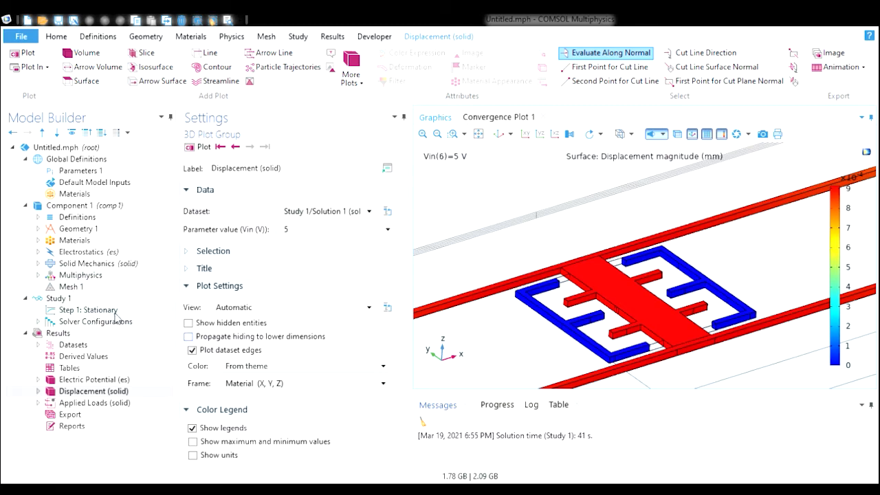
pyautogui.click(94, 379)
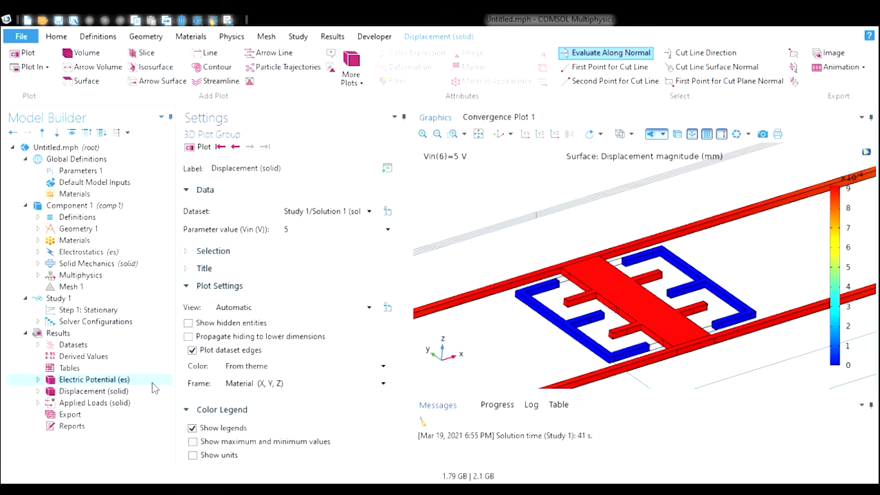
# - Step through the electric potential results for the different Vin sweep values
pyautogui.click(235, 147)
pyautogui.click(235, 147)
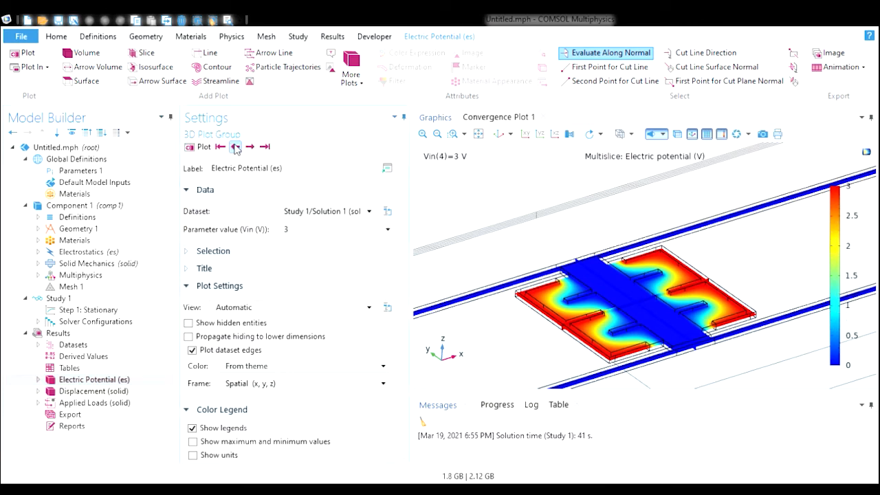
pyautogui.click(235, 147)
pyautogui.click(249, 147)
pyautogui.click(250, 147)
pyautogui.click(249, 147)
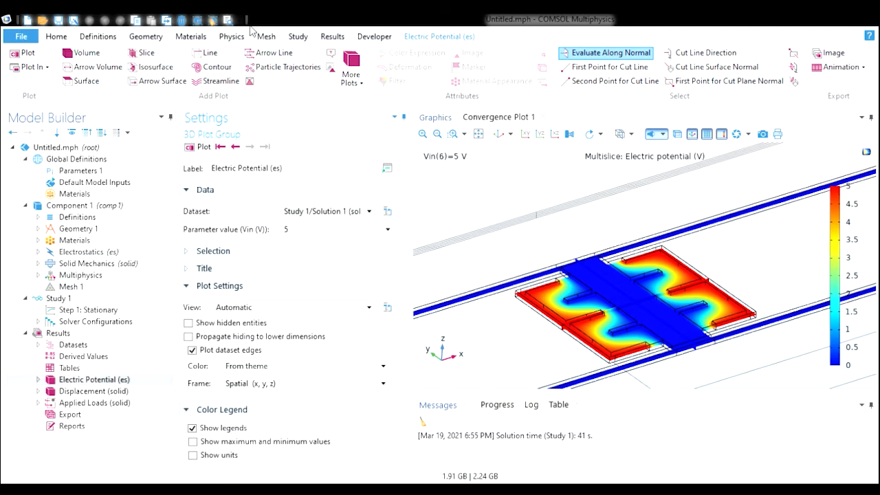
# - Add a second study with a Stationary study step
pyautogui.click(300, 37)
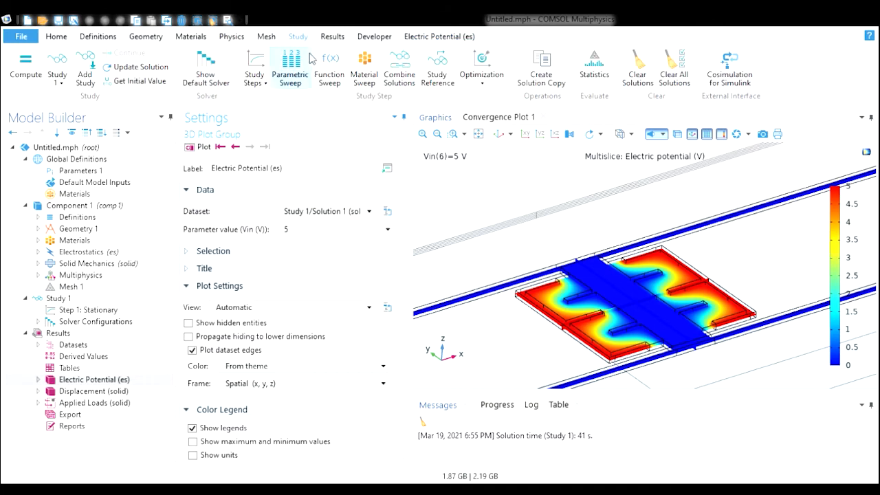
pyautogui.click(85, 79)
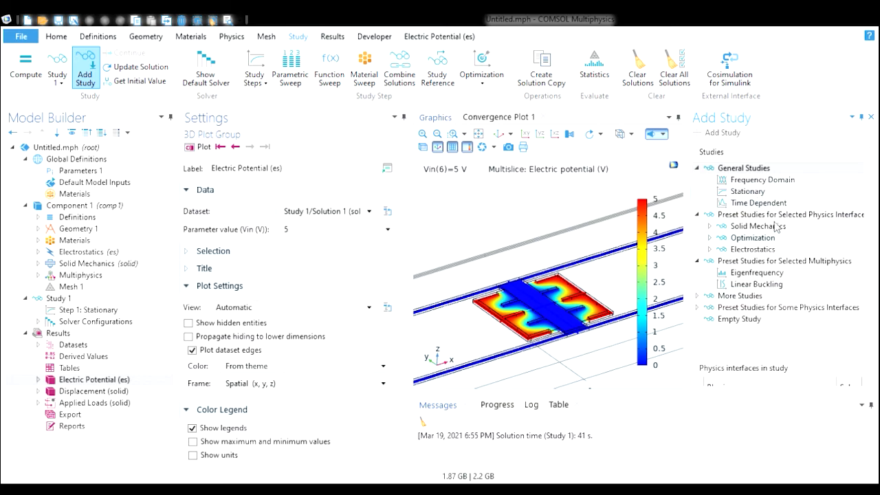
pyautogui.click(770, 195)
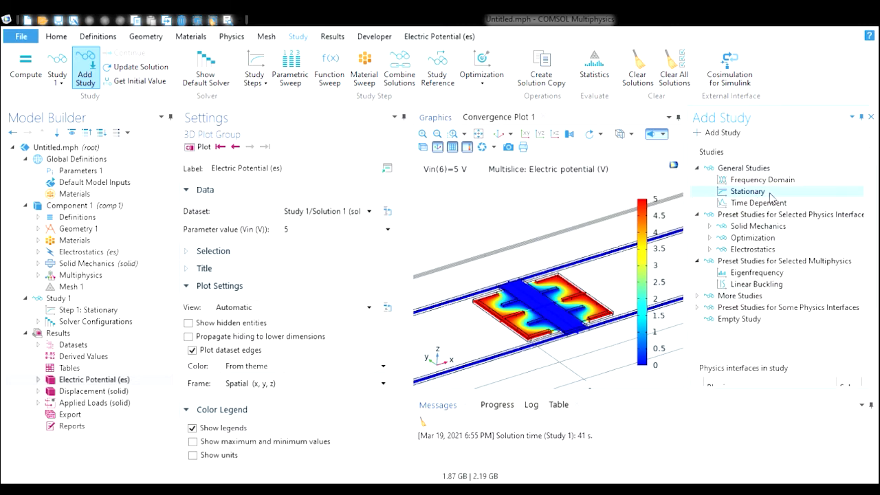
pyautogui.doubleClick(770, 194)
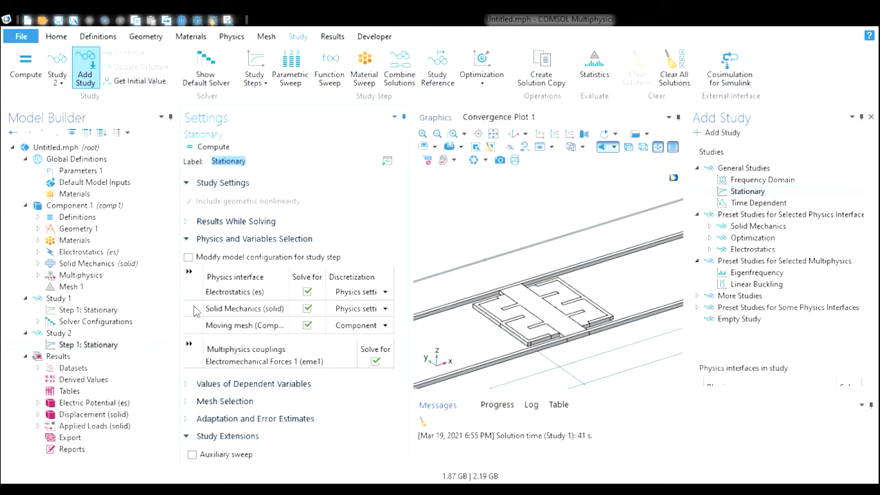
pyautogui.click(873, 118)
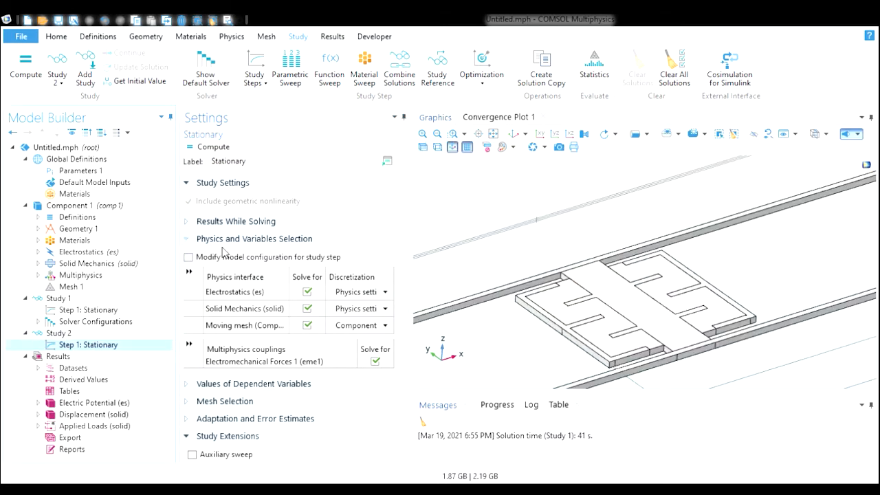
# - Enable an auxiliary sweep in Study 2's Stationary step over parameter Fg with a pasted value list, then compute the study
pyautogui.click(85, 335)
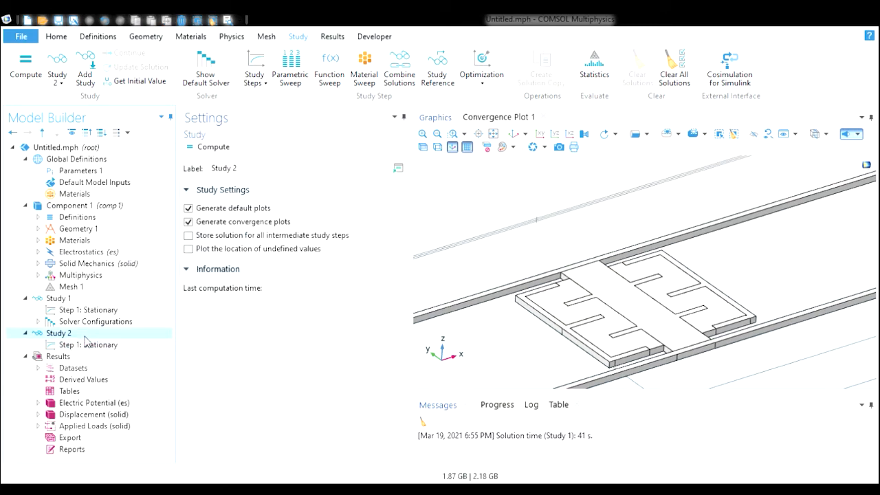
pyautogui.click(129, 347)
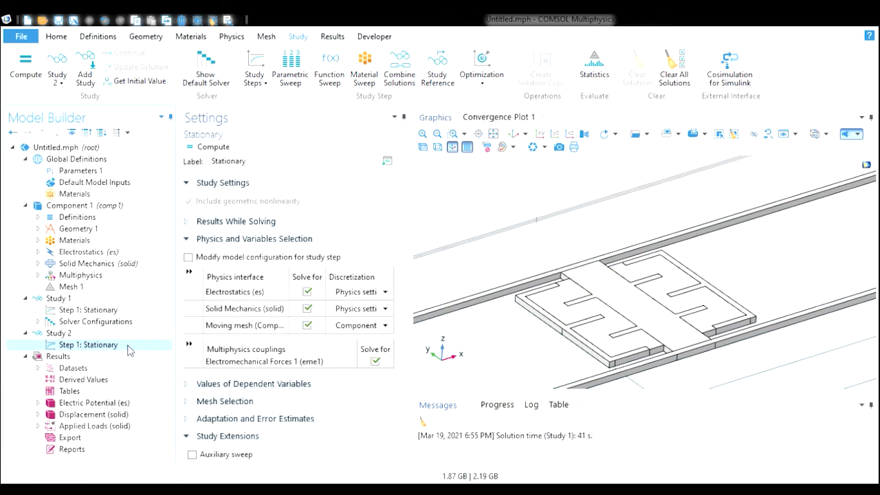
pyautogui.moveTo(405, 245); pyautogui.dragTo(406, 376)
pyautogui.click(193, 210)
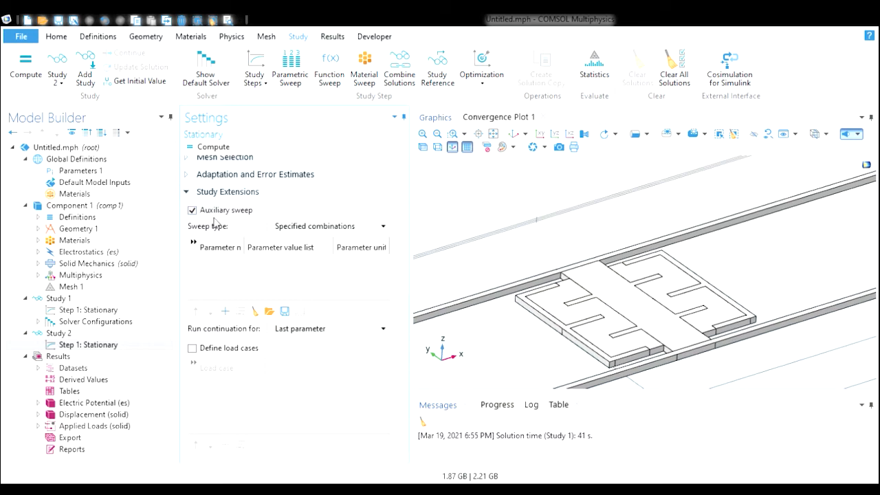
pyautogui.click(225, 312)
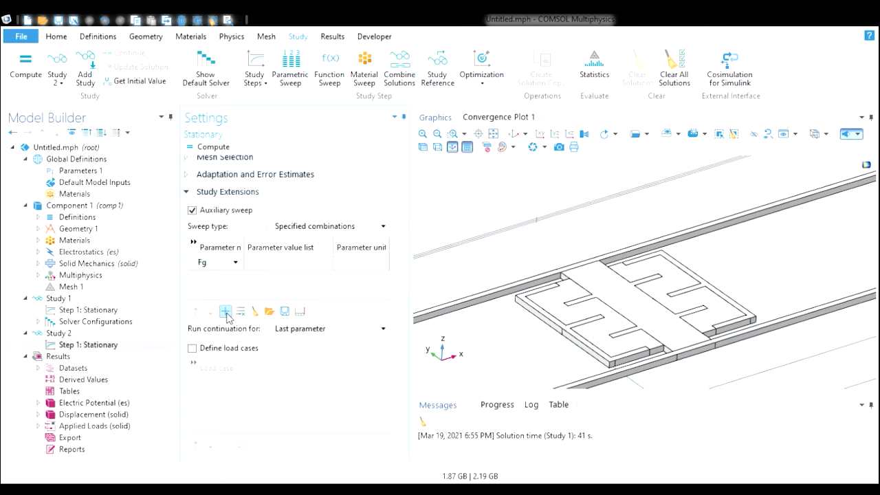
pyautogui.click(237, 265)
pyautogui.click(236, 266)
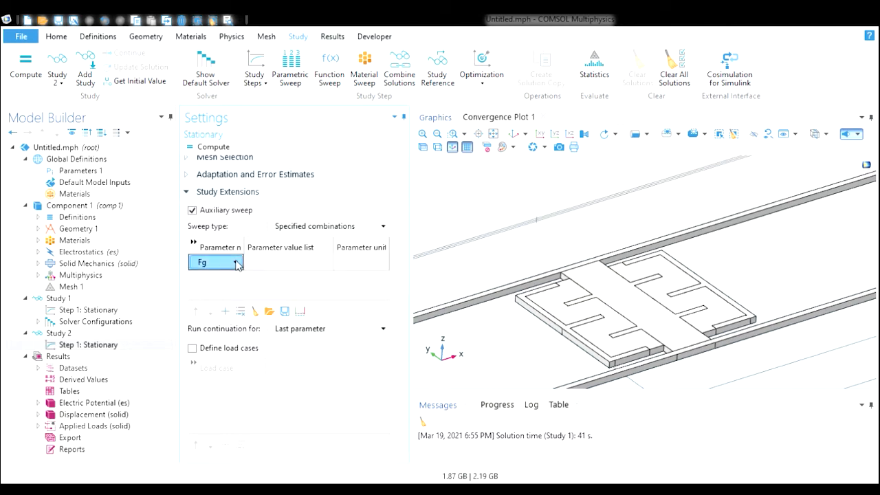
pyautogui.click(273, 265)
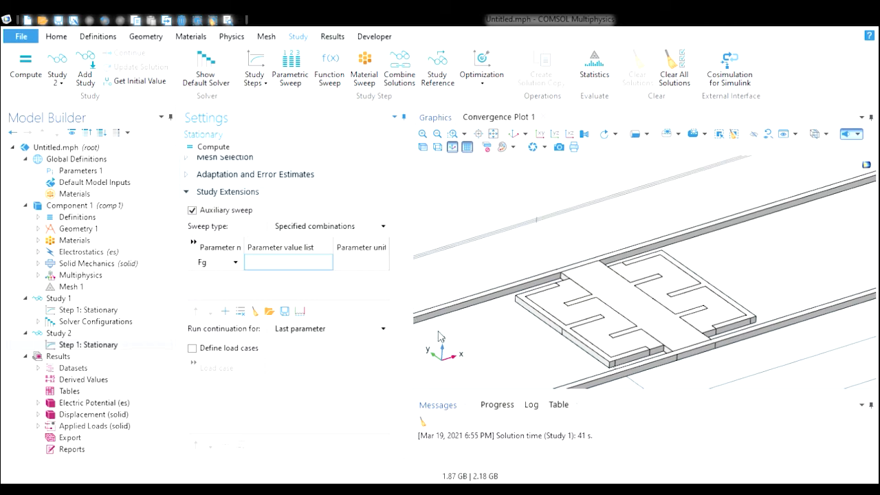
pyautogui.write('range(0,1,5)')
pyautogui.scroll(6, 402, 323)
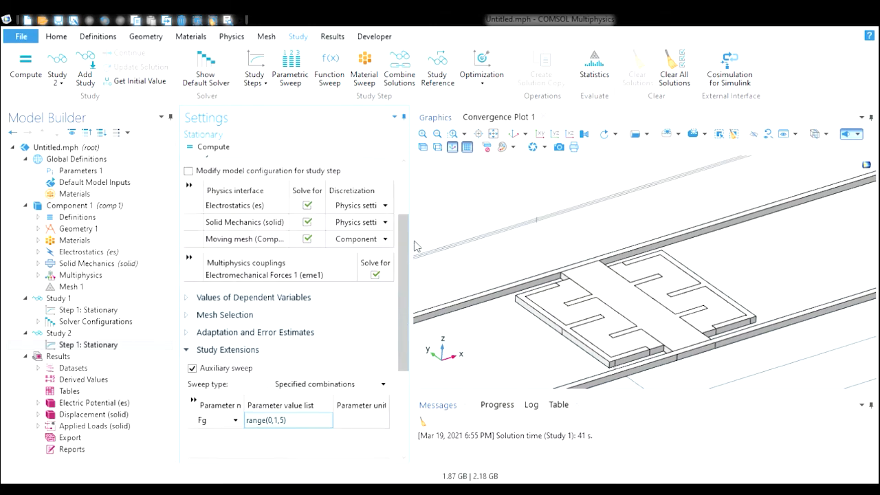
pyautogui.click(213, 147)
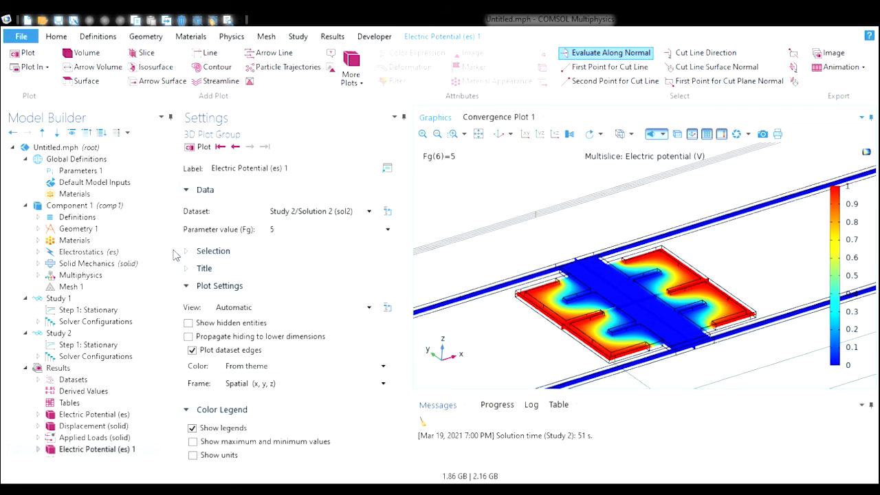
# - Open the displacement plot and rotate the view to examine the structure's deformation from several angles
pyautogui.scroll(-2, 168, 251)
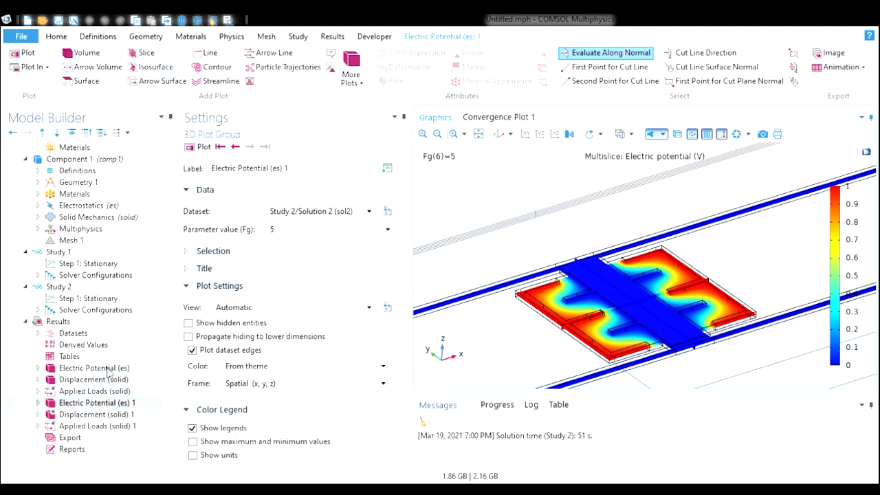
pyautogui.click(85, 381)
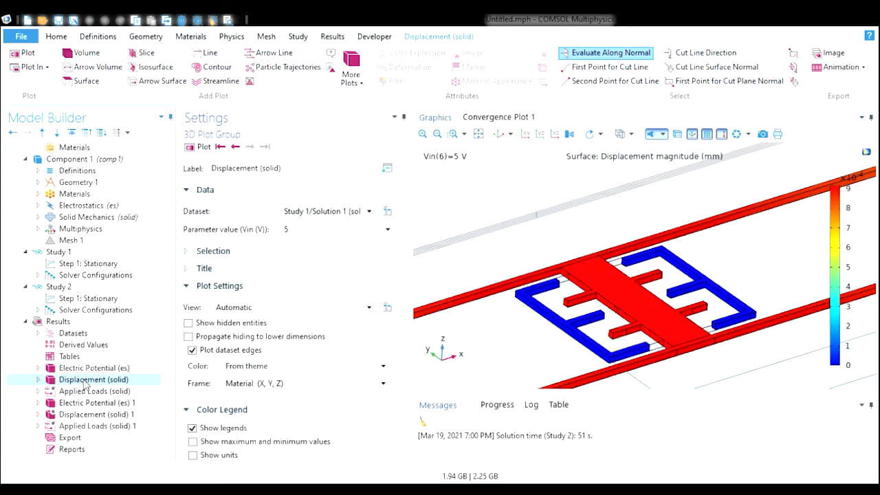
pyautogui.moveTo(471, 343)
pyautogui.mouseDown()
pyautogui.moveTo(470, 354)
pyautogui.moveTo(477, 336)
pyautogui.moveTo(471, 345)
pyautogui.moveTo(463, 320)
pyautogui.moveTo(520, 322)
pyautogui.moveTo(481, 350)
pyautogui.moveTo(478, 341)
pyautogui.mouseUp()
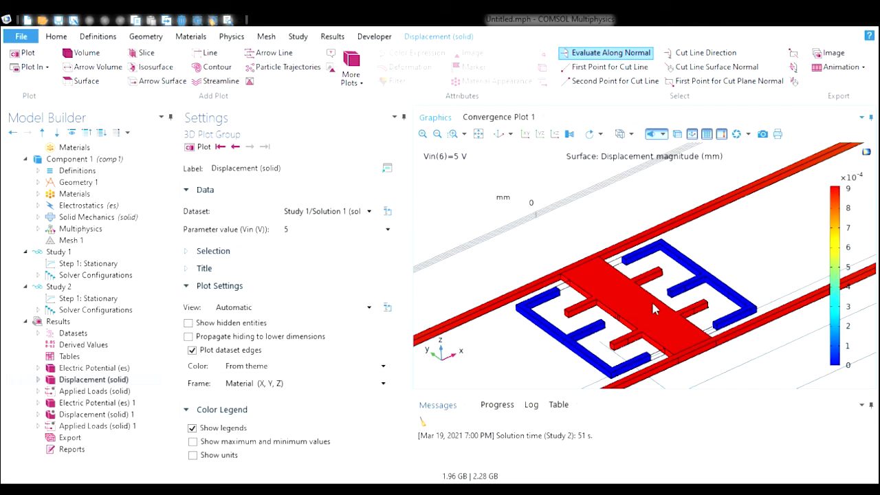
pyautogui.moveTo(539, 348); pyautogui.dragTo(547, 330)
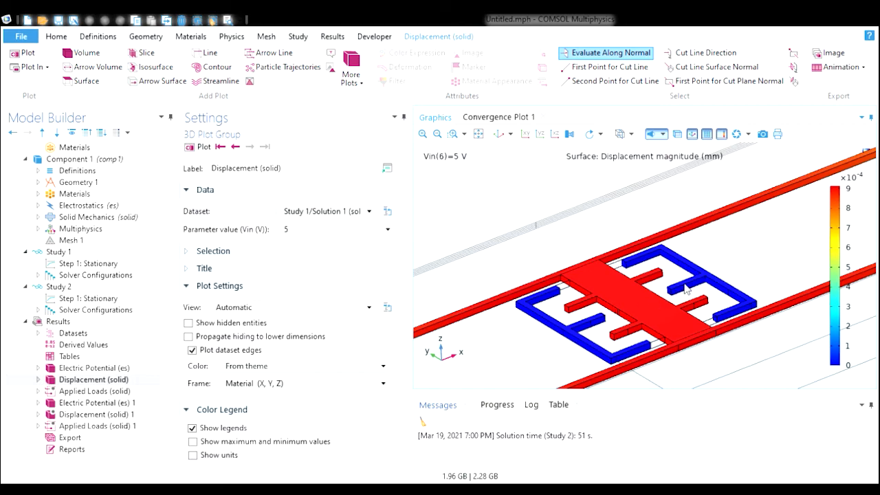
pyautogui.moveTo(543, 363); pyautogui.dragTo(609, 338)
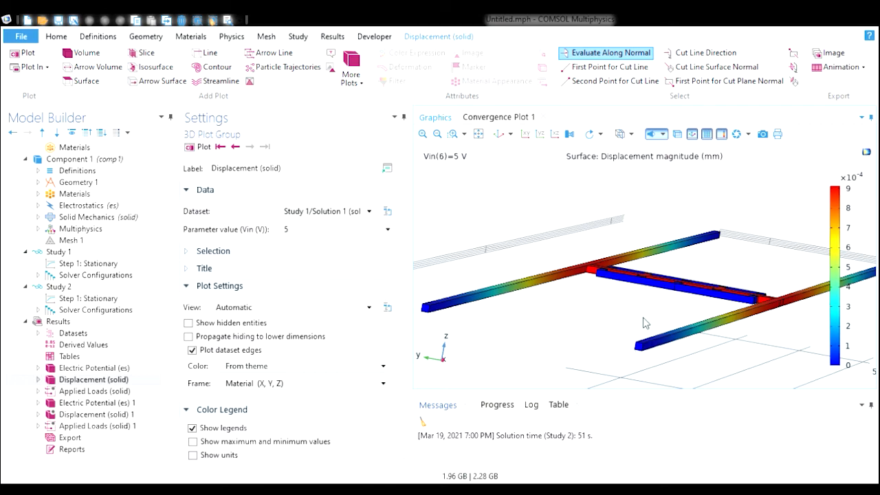
pyautogui.moveTo(627, 319); pyautogui.dragTo(632, 324)
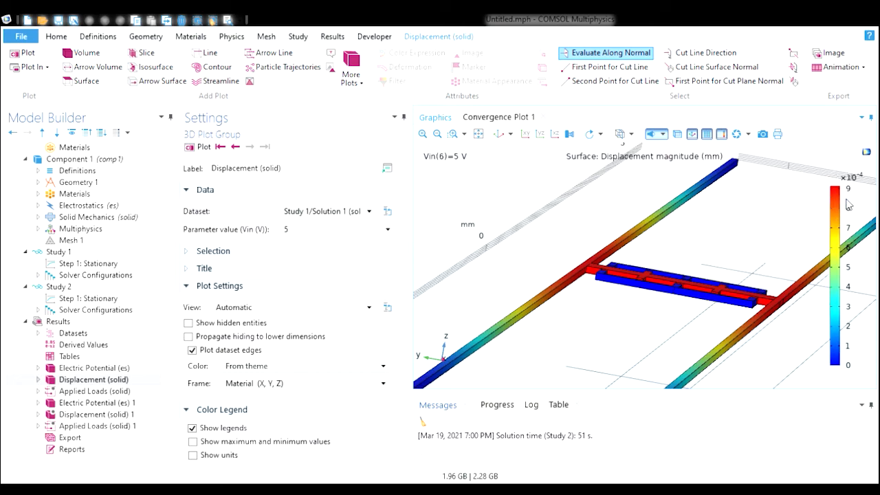
pyautogui.moveTo(684, 322); pyautogui.dragTo(682, 341)
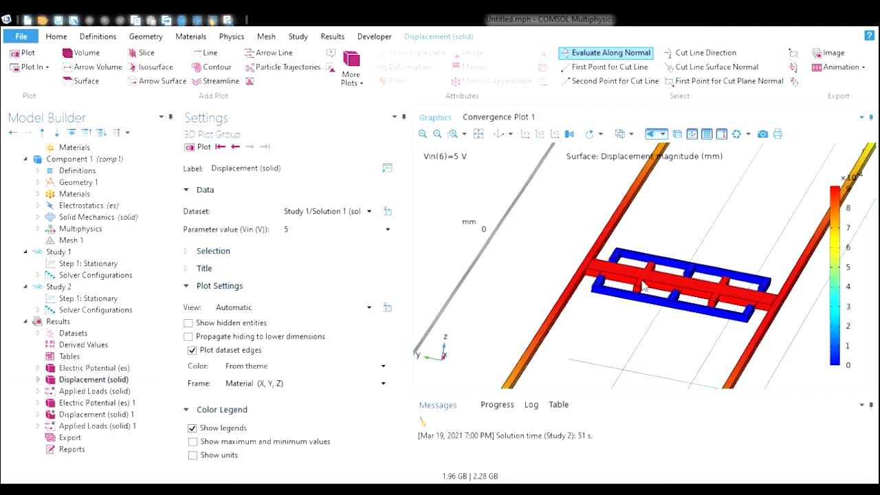
pyautogui.moveTo(665, 341); pyautogui.dragTo(653, 336)
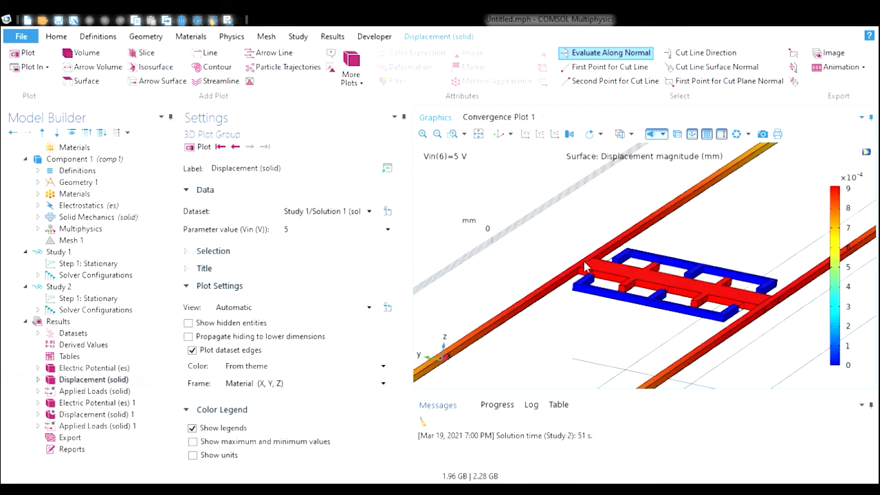
pyautogui.moveTo(579, 347); pyautogui.dragTo(597, 335)
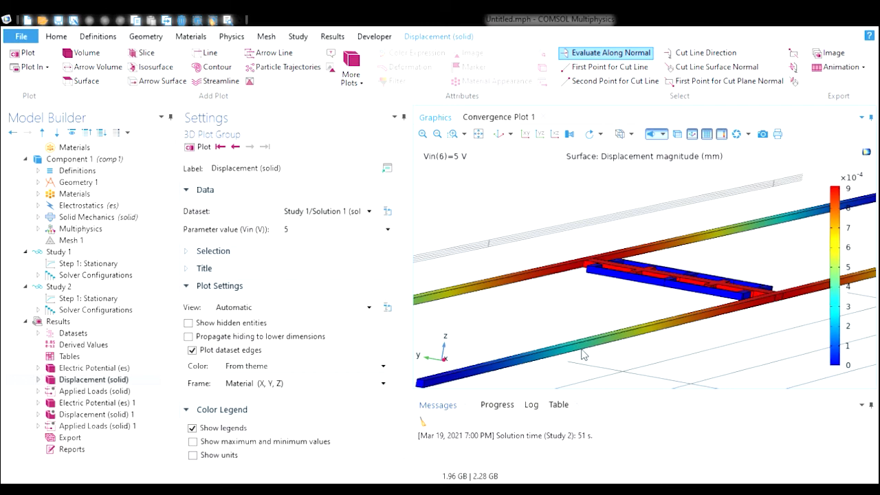
pyautogui.moveTo(556, 322); pyautogui.dragTo(567, 330)
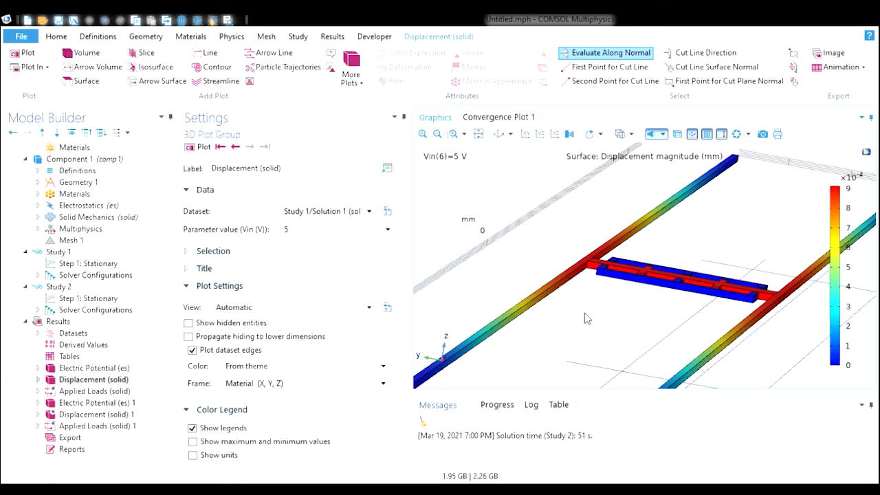
pyautogui.moveTo(587, 319); pyautogui.dragTo(837, 104)
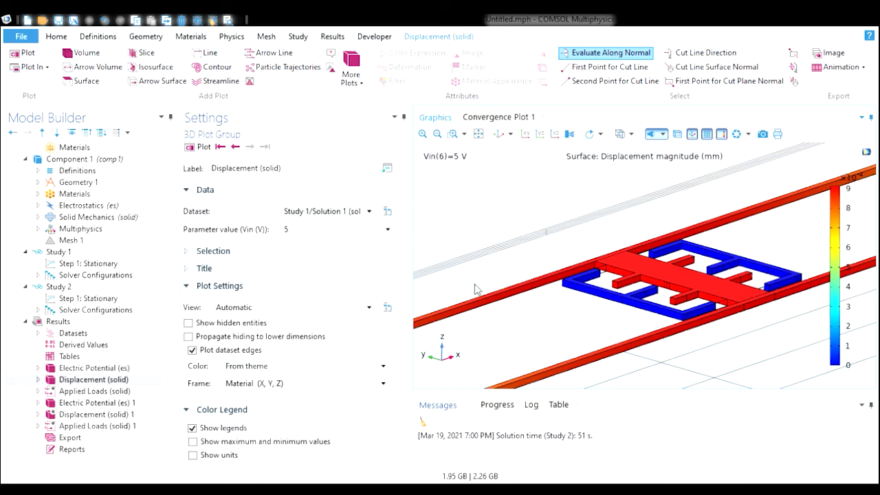
pyautogui.moveTo(477, 245)
pyautogui.mouseDown()
pyautogui.moveTo(474, 281)
pyautogui.moveTo(470, 251)
pyautogui.mouseUp()
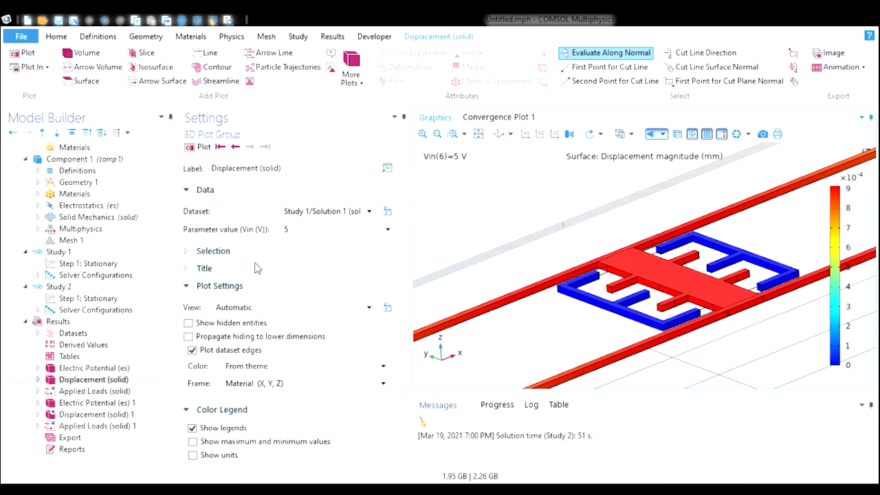
# - Add a new 3D plot group and label it VON MISES
pyautogui.click(92, 323)
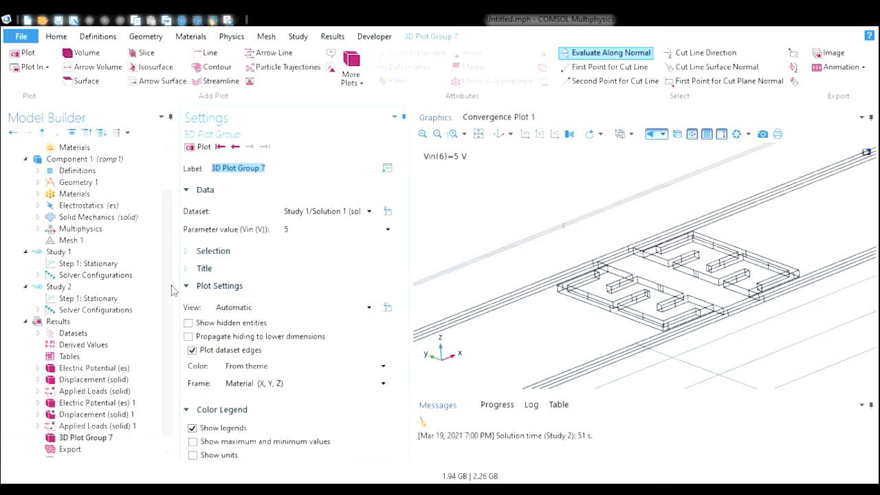
pyautogui.scroll(-1, 172, 290)
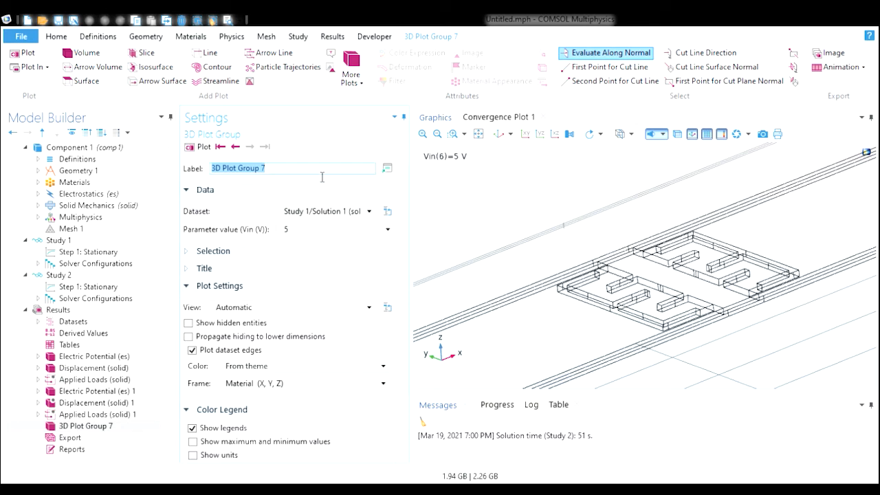
pyautogui.write('VON MISES')
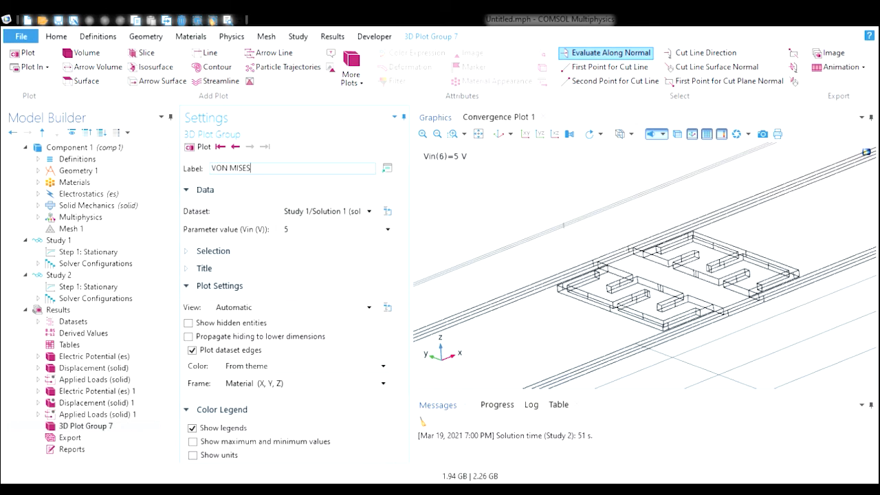
pyautogui.press('Return')
# - Add a surface plot to the VON MISES group showing the von Mises stress solid.mises and plot it
pyautogui.click(90, 426)
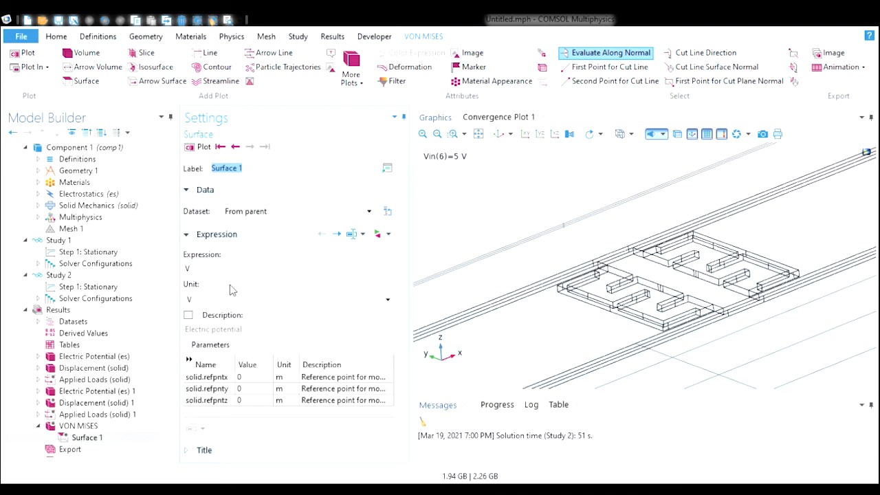
pyautogui.click(383, 235)
pyautogui.doubleClick(541, 315)
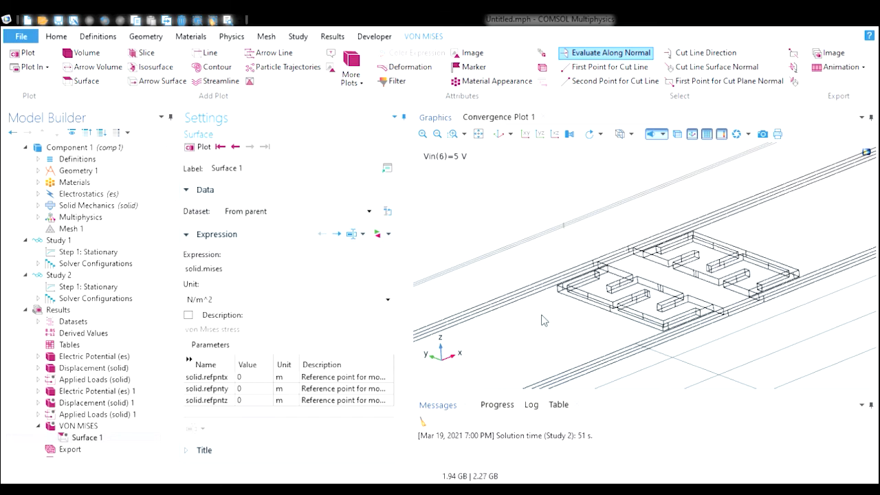
pyautogui.click(203, 147)
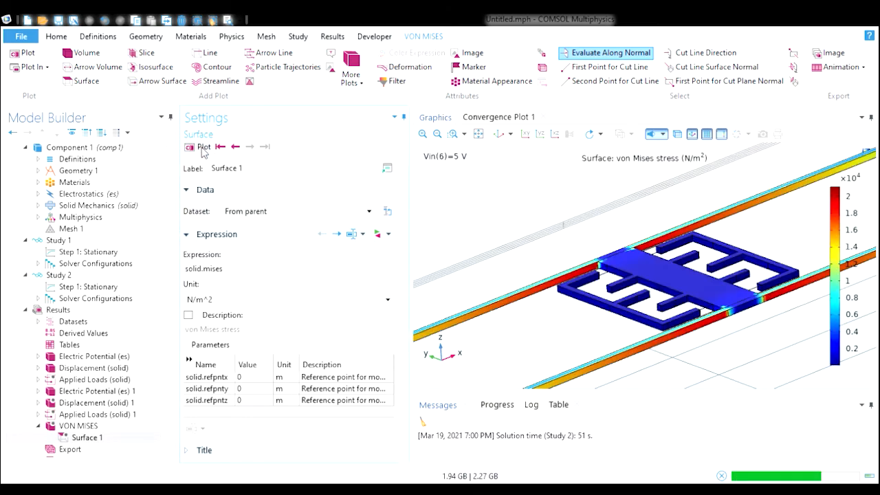
# - Rotate and zoom into the von Mises stress plot around the junction between the spring beam and proof mass
pyautogui.moveTo(530, 338)
pyautogui.mouseDown()
pyautogui.moveTo(576, 322)
pyautogui.moveTo(543, 349)
pyautogui.moveTo(547, 339)
pyautogui.mouseUp()
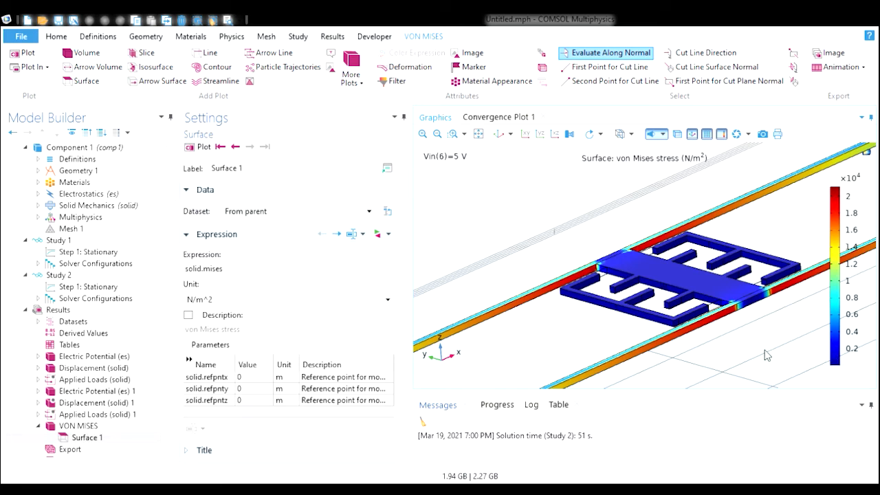
pyautogui.moveTo(540, 338); pyautogui.dragTo(556, 334)
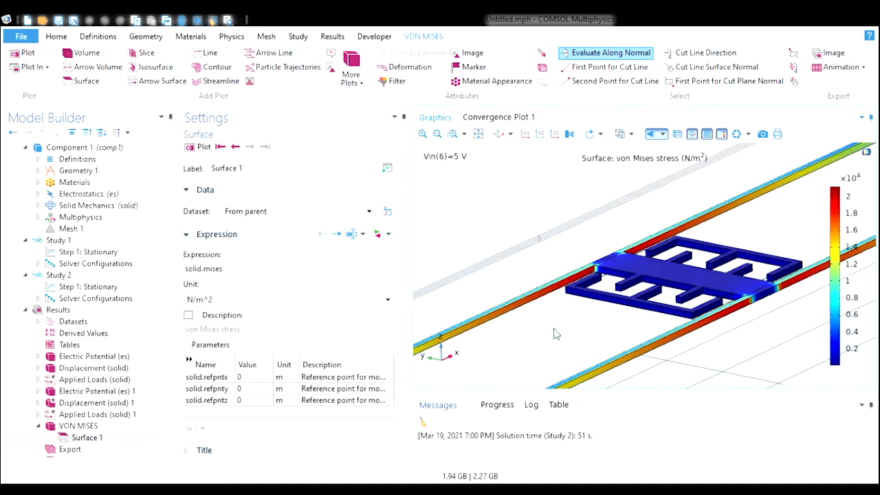
pyautogui.click(452, 133)
pyautogui.moveTo(693, 268); pyautogui.dragTo(800, 336)
pyautogui.moveTo(632, 332); pyautogui.dragTo(565, 207)
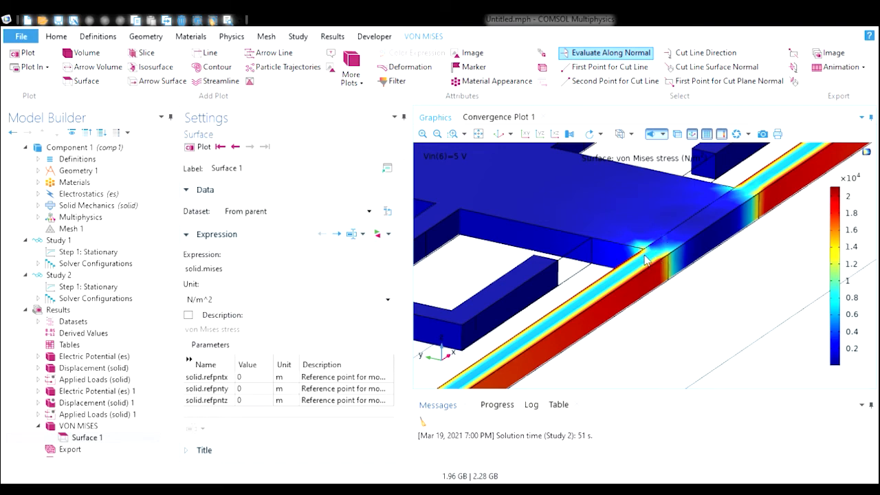
# - Rotate, pan and zoom the von Mises stress plot to view the whole accelerometer between its anchors
pyautogui.moveTo(600, 278); pyautogui.dragTo(620, 277, button='right')
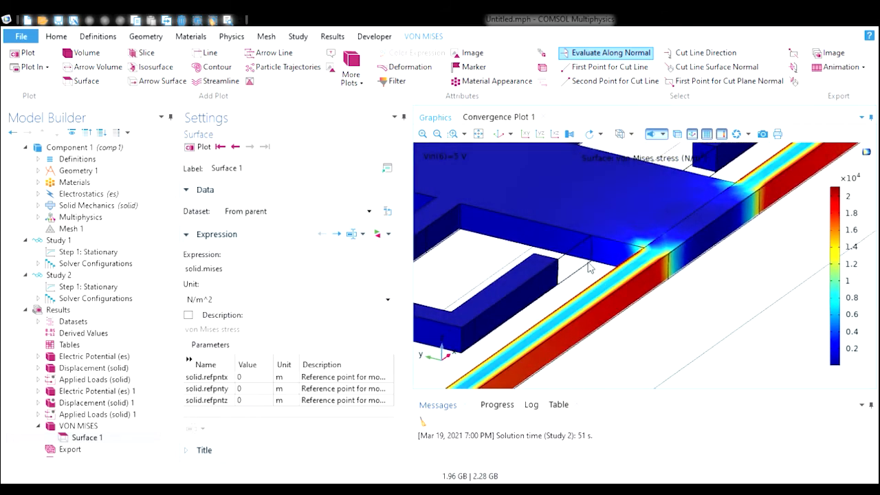
pyautogui.moveTo(579, 264); pyautogui.dragTo(544, 221)
pyautogui.click(500, 134)
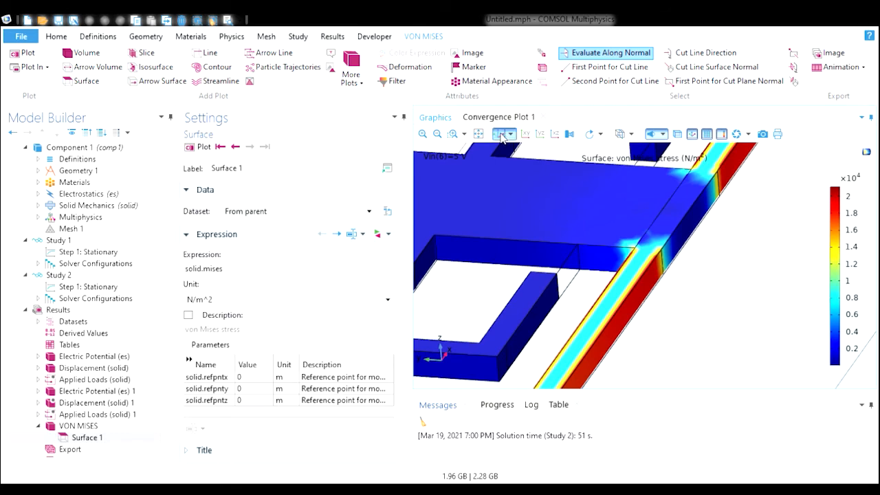
pyautogui.click(453, 133)
pyautogui.moveTo(592, 244); pyautogui.dragTo(658, 292)
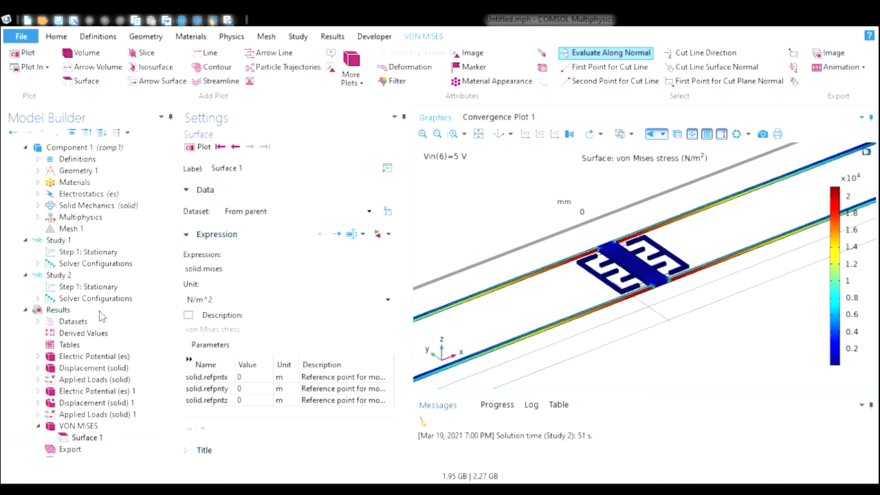
# - Add a new 1D plot group under Results and label it DESPLAZAMIENTO 1D
pyautogui.click(58, 310)
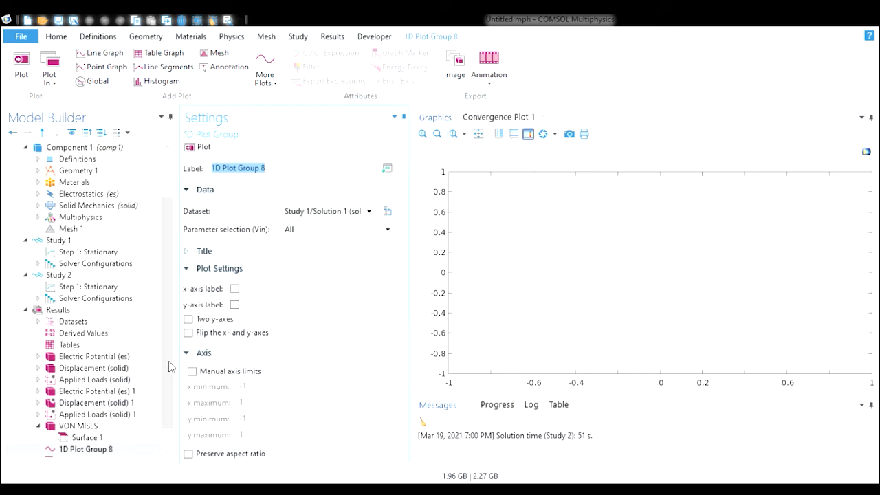
pyautogui.scroll(-1, 170, 361)
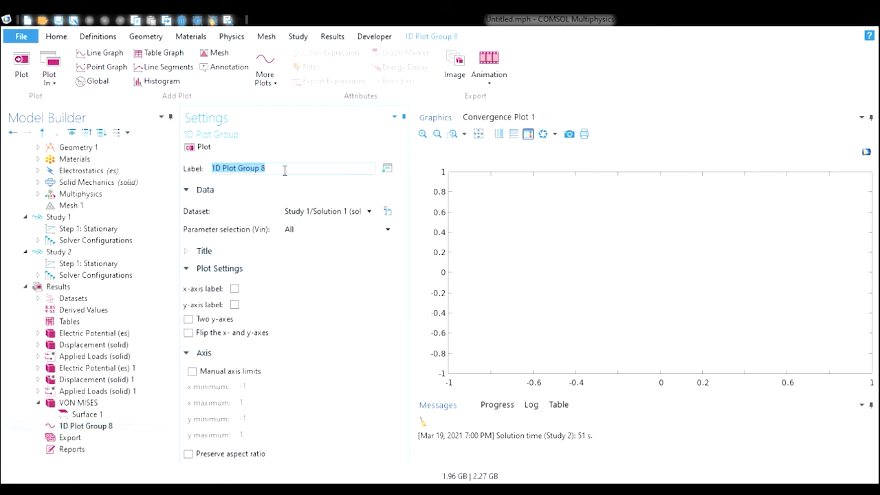
pyautogui.write('DESPLAZAMIEN')
pyautogui.press('BackSpace')
pyautogui.press('BackSpace')
pyautogui.press('BackSpace')
pyautogui.write('NTO 1D')
pyautogui.press('Return')
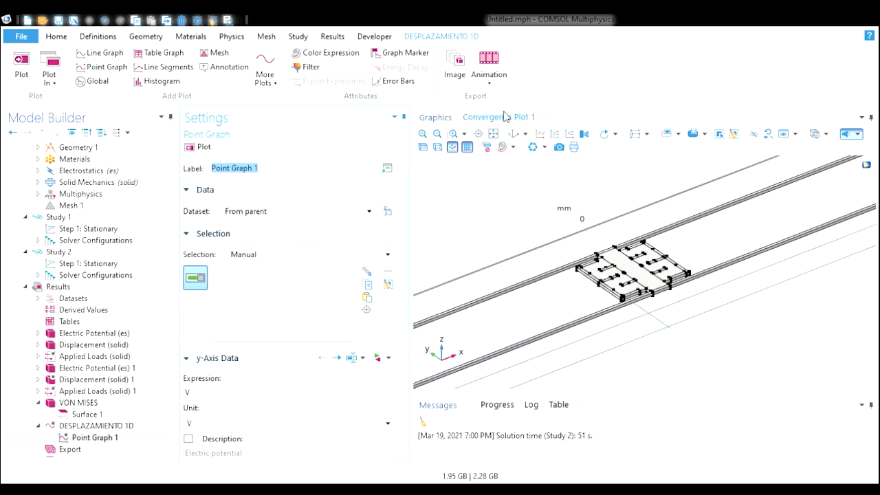
# - Zoom into the structure, select a point on the proof mass for the point graph, and plot it
pyautogui.click(453, 133)
pyautogui.moveTo(590, 251); pyautogui.dragTo(680, 302)
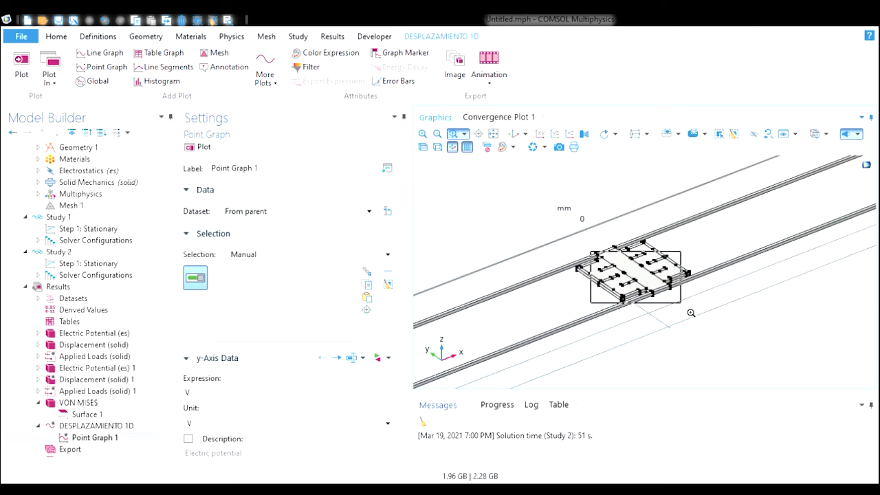
pyautogui.moveTo(690, 313); pyautogui.dragTo(690, 312)
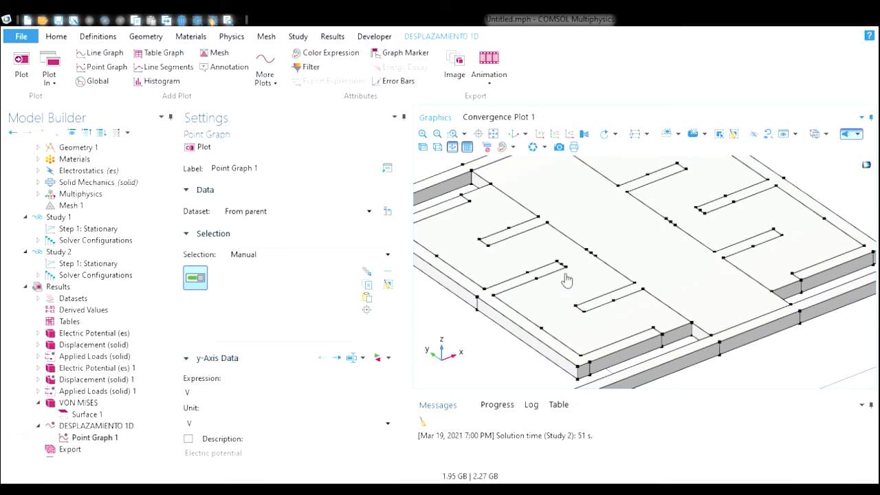
pyautogui.click(487, 244)
pyautogui.click(200, 147)
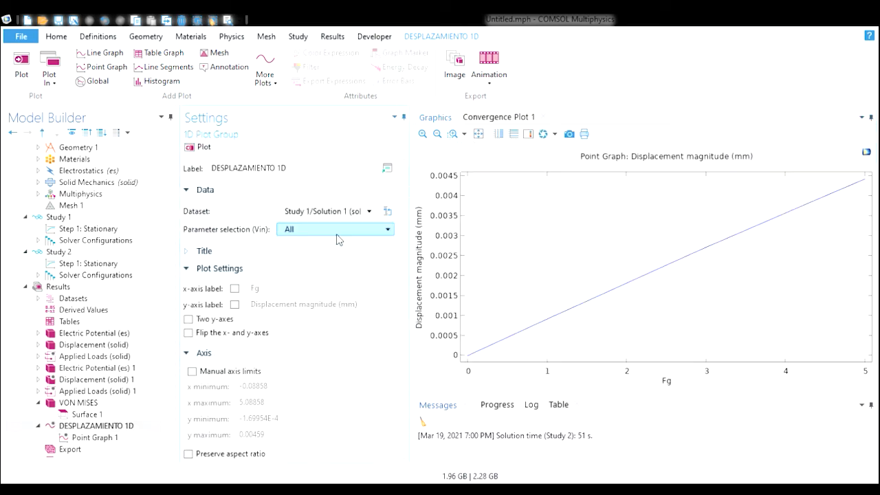
pyautogui.click(200, 146)
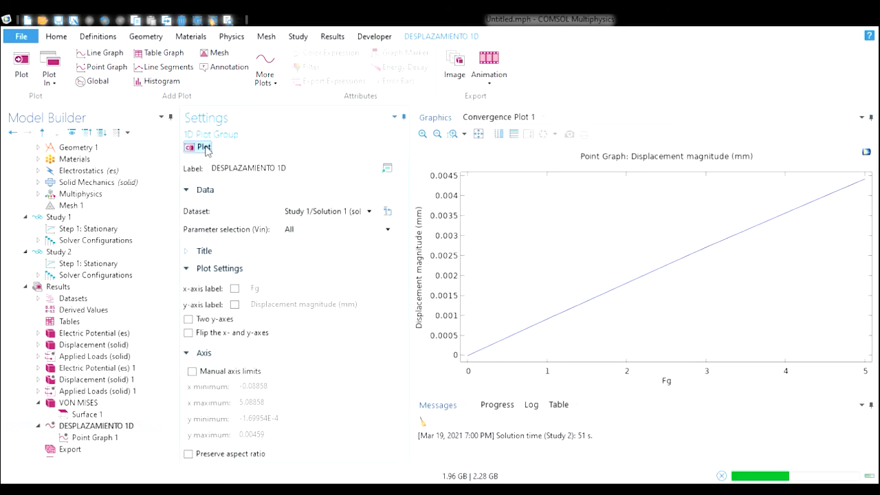
# - Set the DESPLAZAMIENTO 1D plot group's dataset to Study 2/Solution 2
pyautogui.click(118, 438)
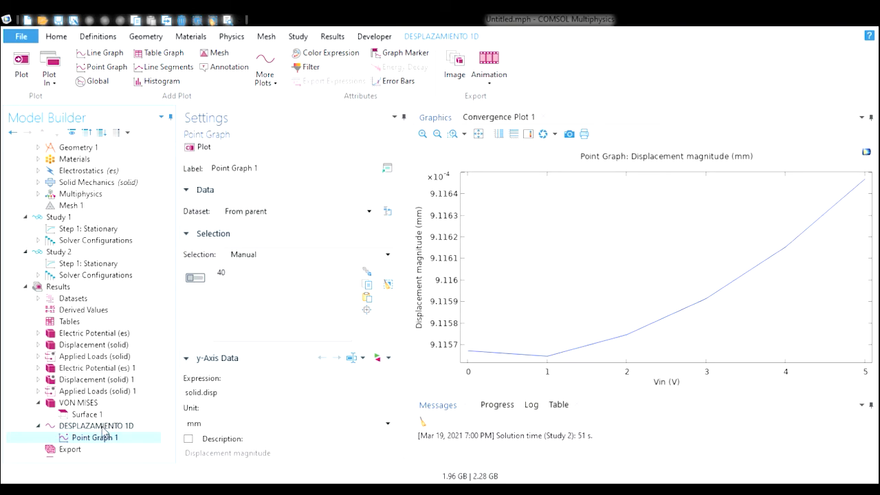
pyautogui.click(72, 428)
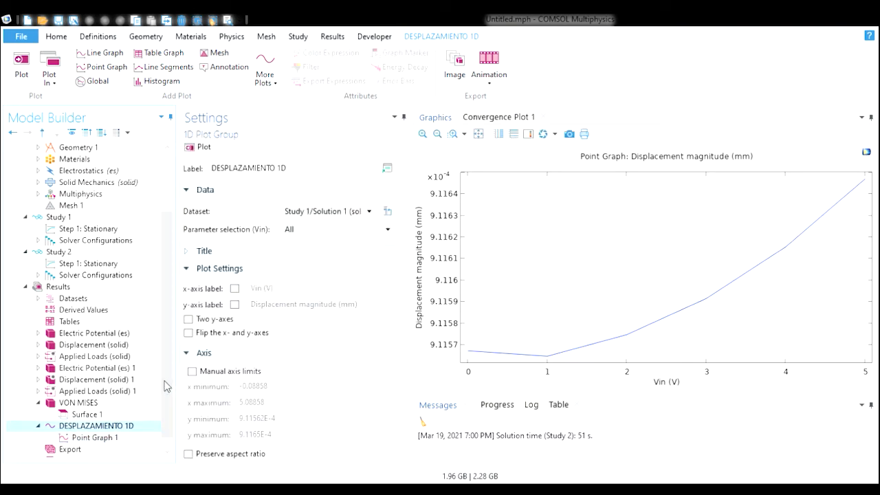
pyautogui.moveTo(165, 382); pyautogui.dragTo(169, 412)
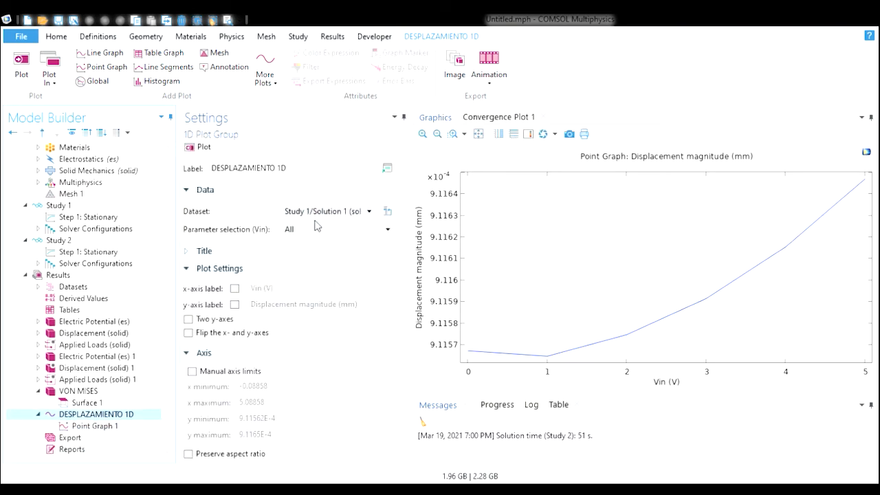
pyautogui.click(364, 213)
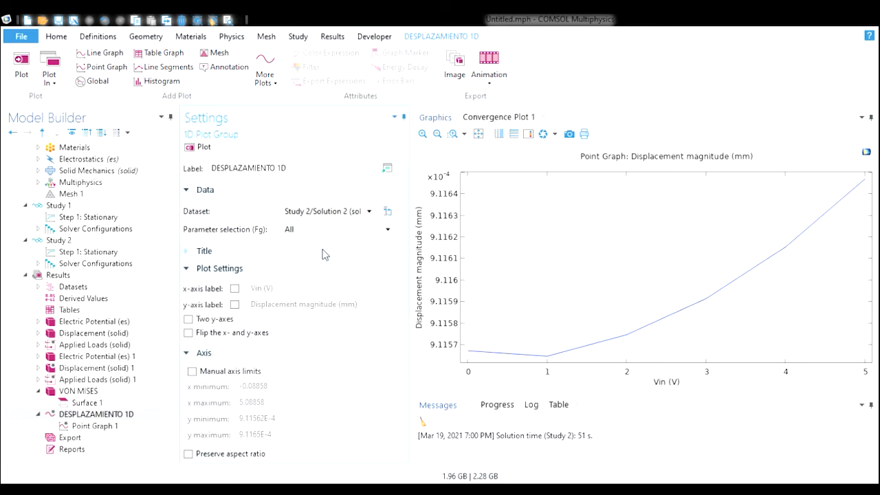
# - Review the auxiliary sweep parameters of the Study 2 and Study 1 stationary steps and the DESPLAZAMIENTO 1D graph
pyautogui.click(88, 253)
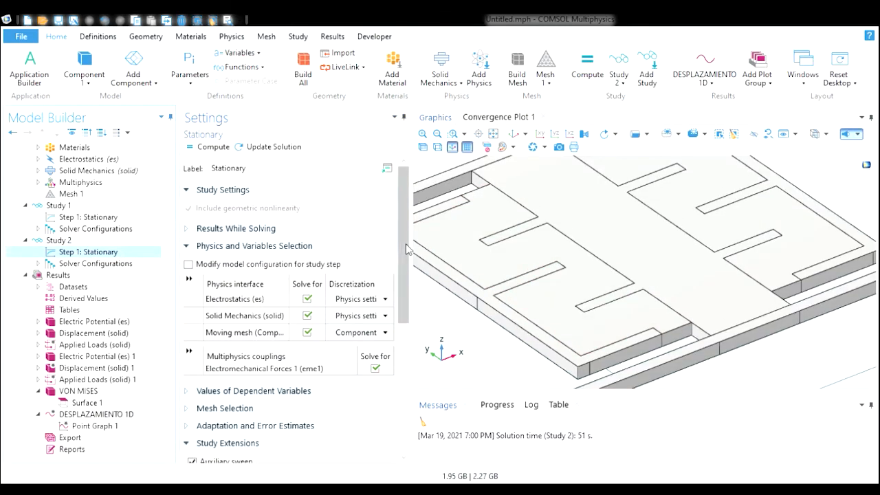
pyautogui.moveTo(407, 248); pyautogui.dragTo(405, 377)
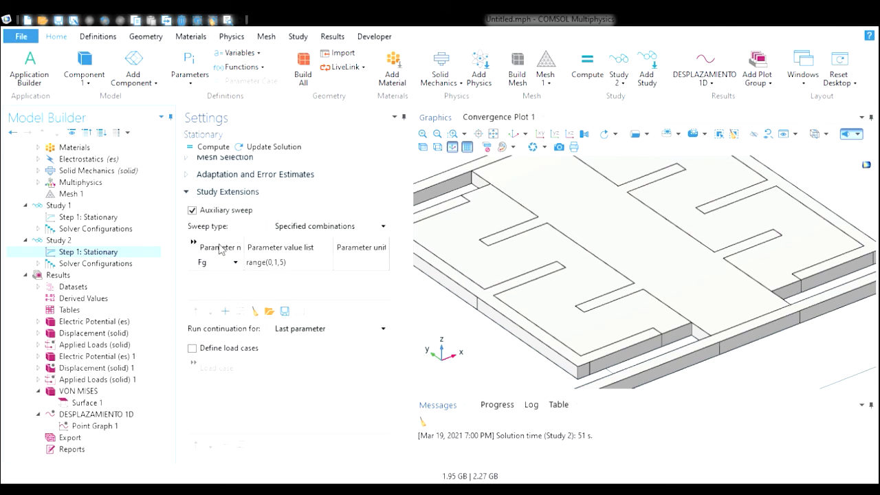
pyautogui.click(112, 218)
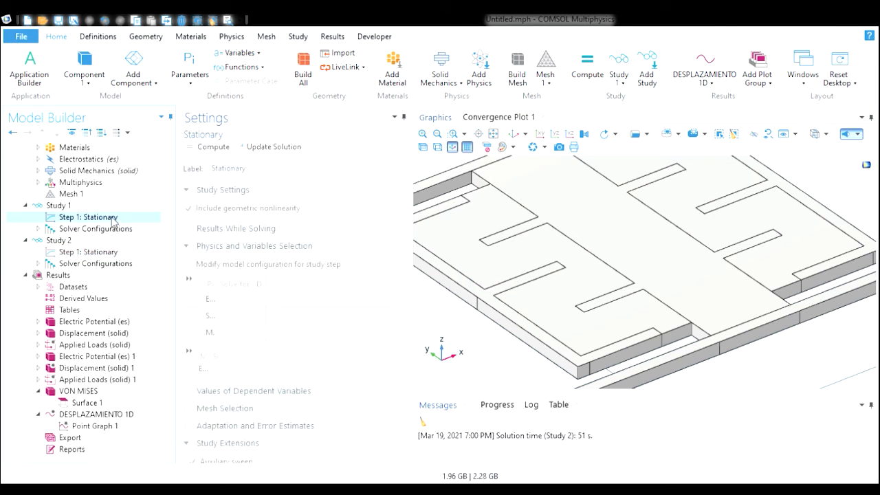
pyautogui.moveTo(399, 230); pyautogui.dragTo(398, 376)
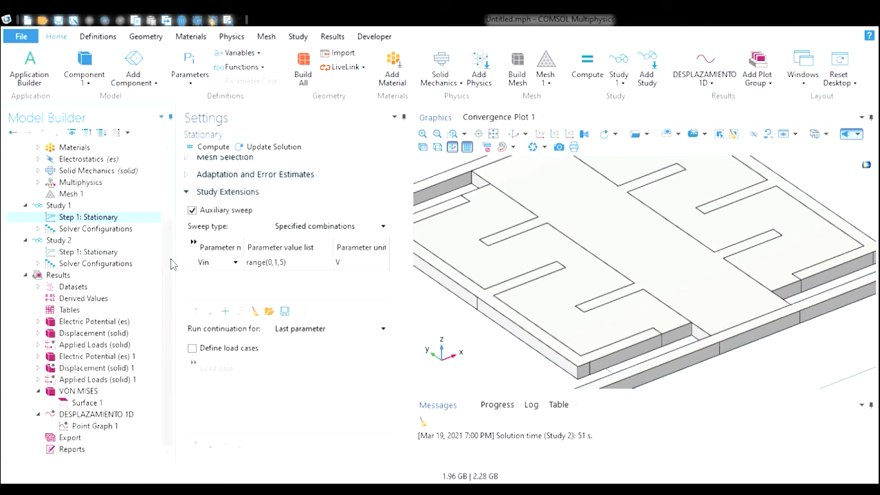
pyautogui.click(122, 415)
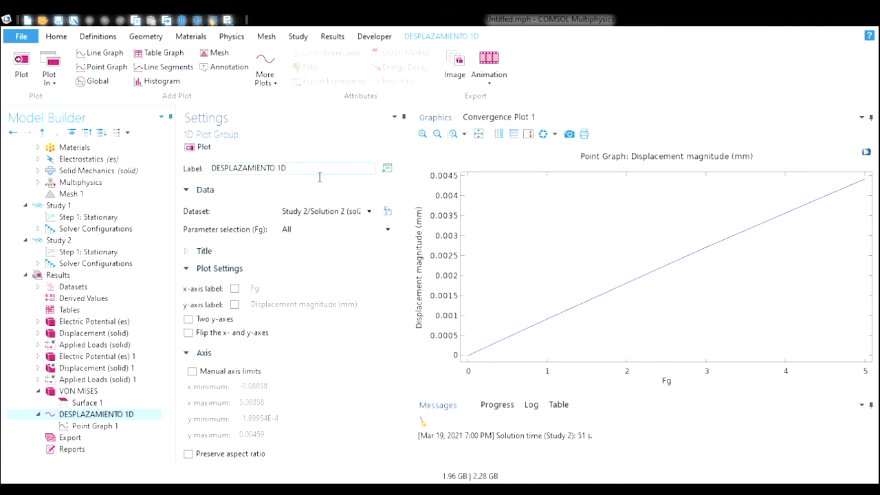
pyautogui.click(353, 213)
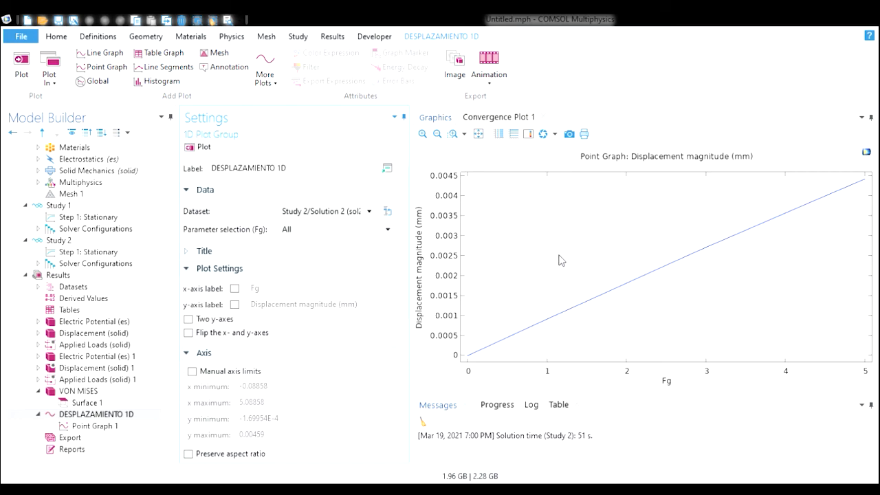
# - Reopen the VON MISES plot and zoom in on the accelerometer structure
pyautogui.click(118, 392)
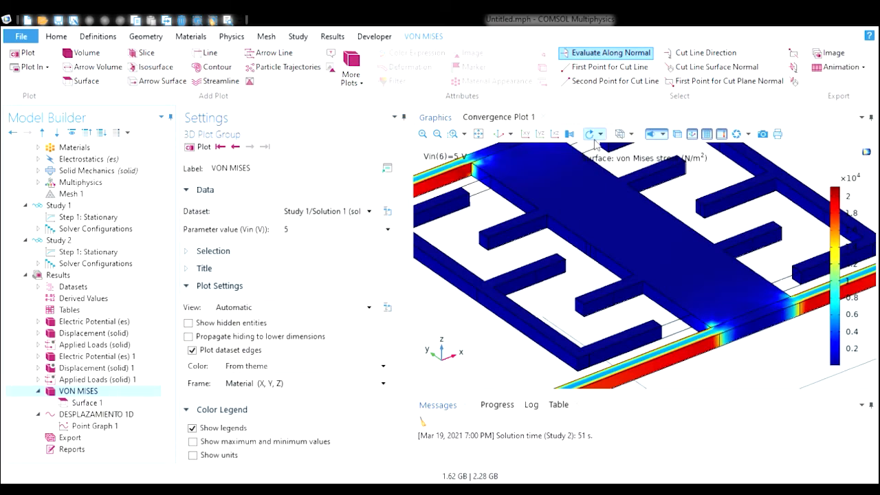
pyautogui.click(500, 138)
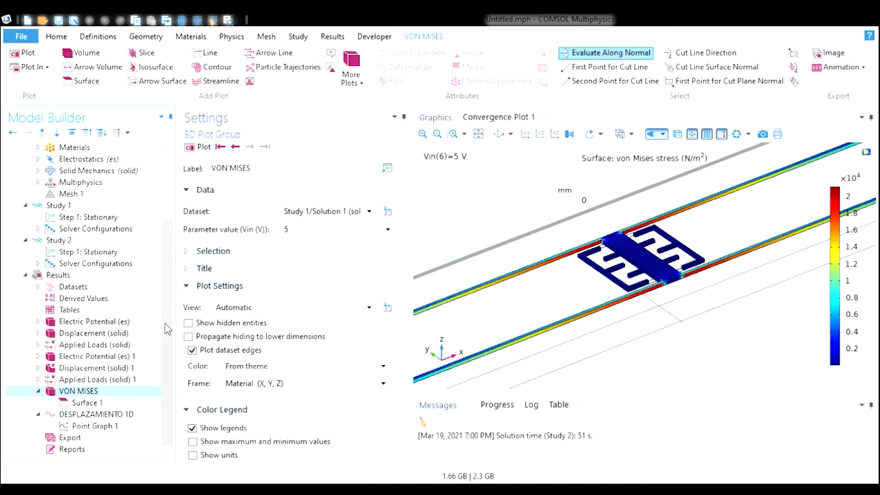
pyautogui.click(39, 415)
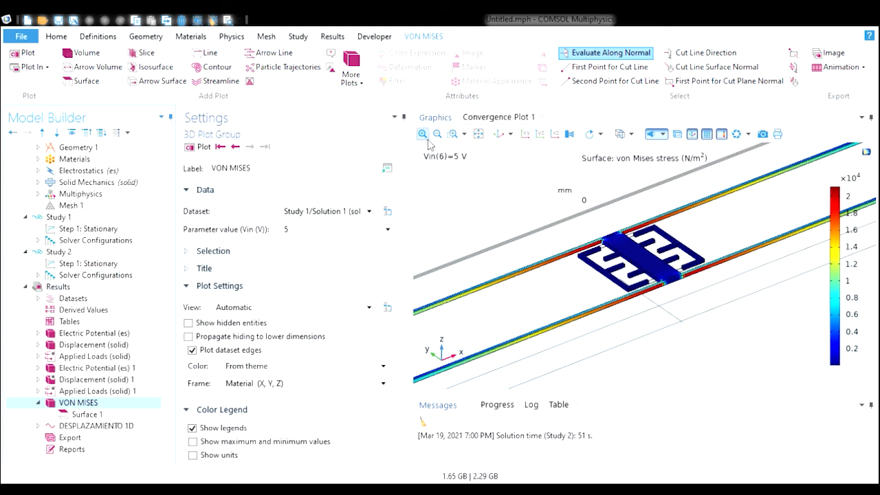
pyautogui.click(451, 133)
pyautogui.moveTo(575, 220); pyautogui.dragTo(722, 324)
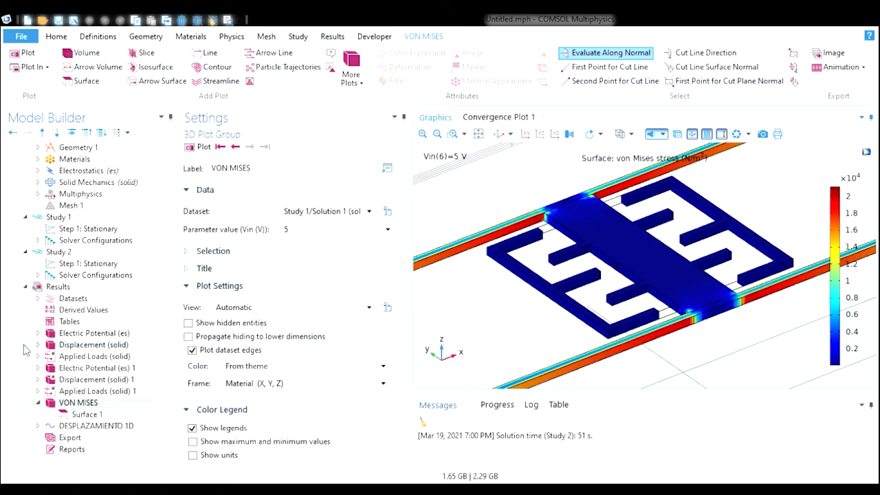
# - Add a 1D plot group labeled CAPACITANCIA with a global plot of Maxwell capacitance es.C11, and plot it
pyautogui.click(94, 289)
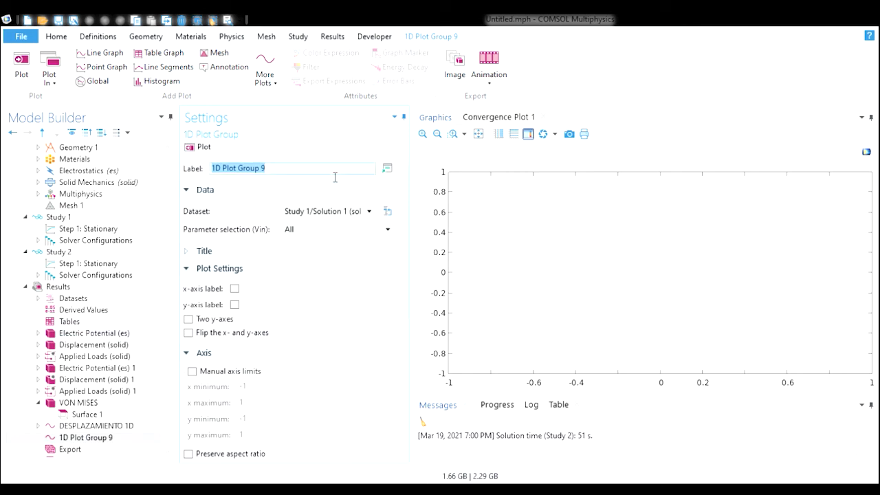
pyautogui.write('CAP')
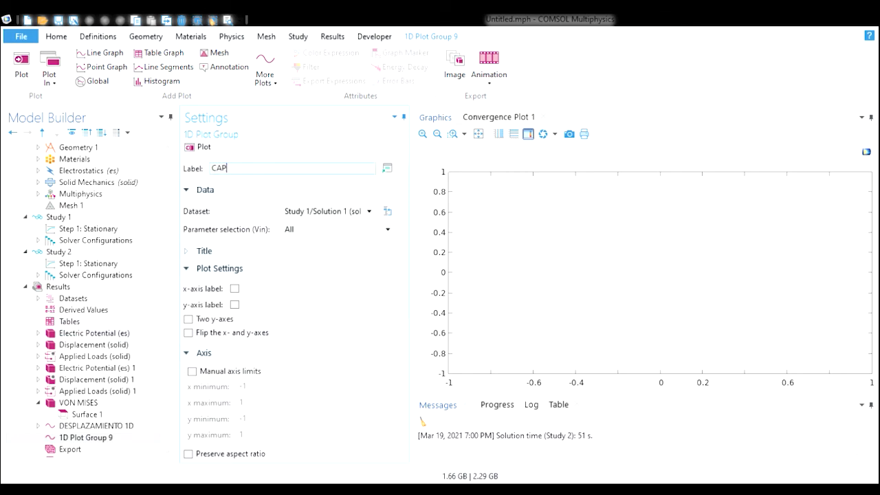
pyautogui.write('ACITANCIA')
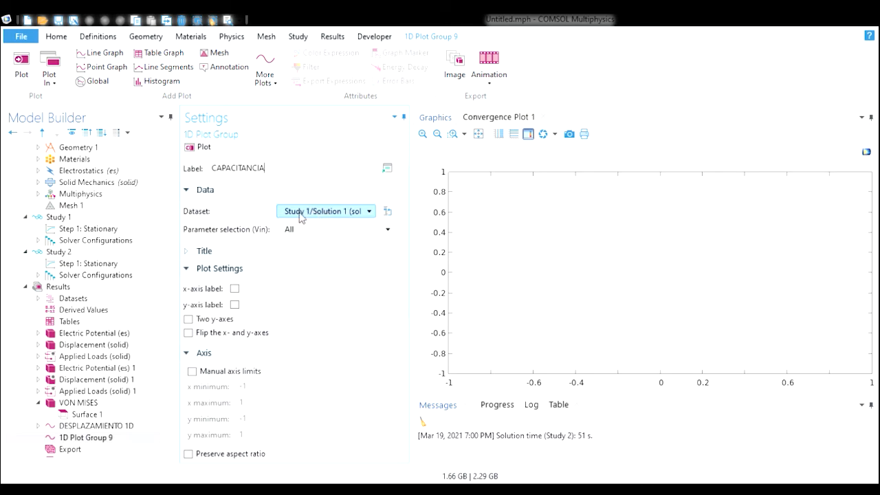
pyautogui.scroll(-1, 158, 412)
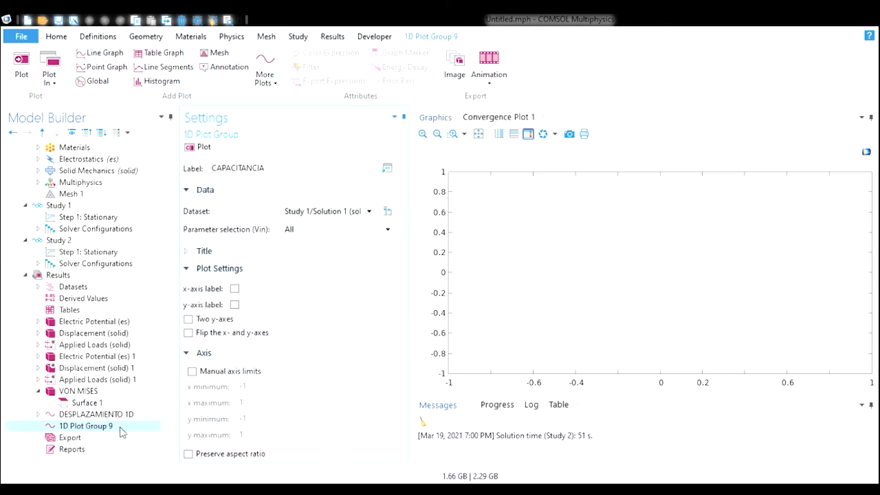
pyautogui.press('Return')
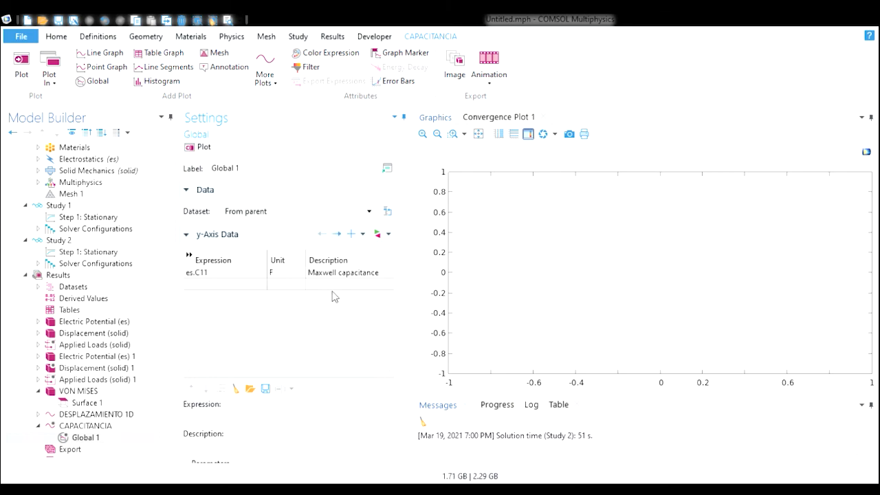
pyautogui.click(206, 147)
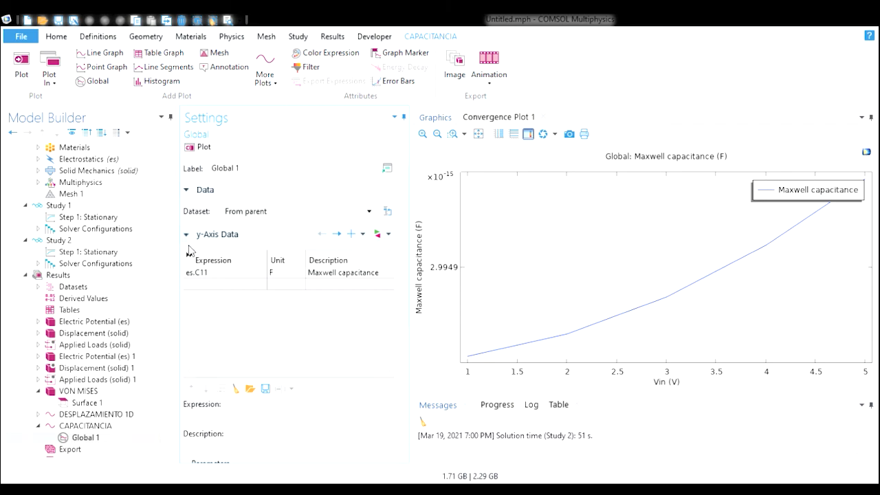
# - Collapse the results tree and open the electric potential plots of both studies
pyautogui.scroll(-2, 167, 273)
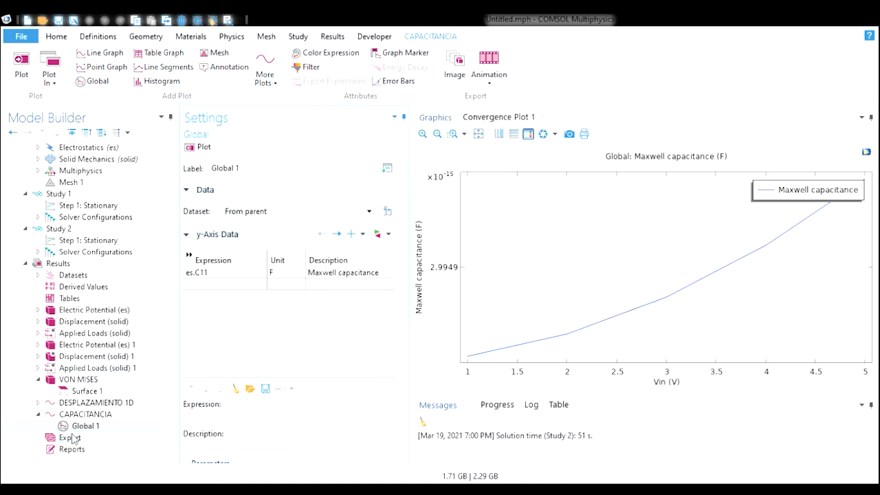
pyautogui.click(38, 414)
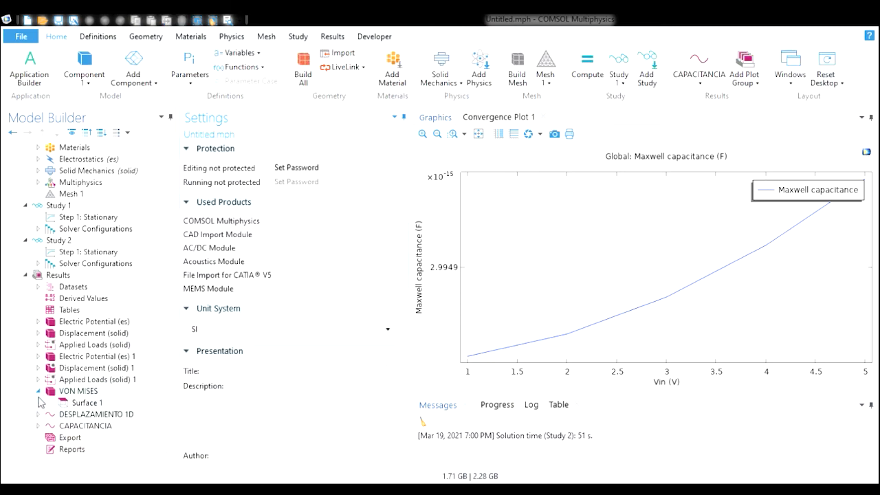
pyautogui.click(38, 391)
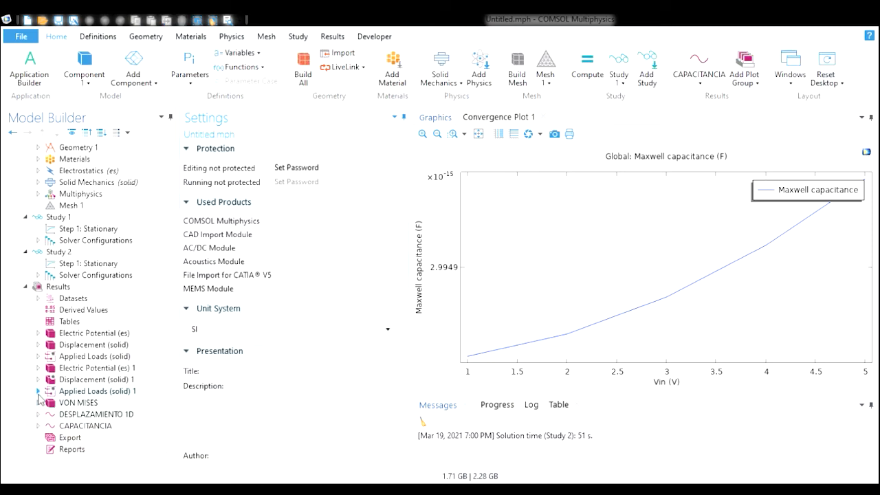
pyautogui.click(135, 334)
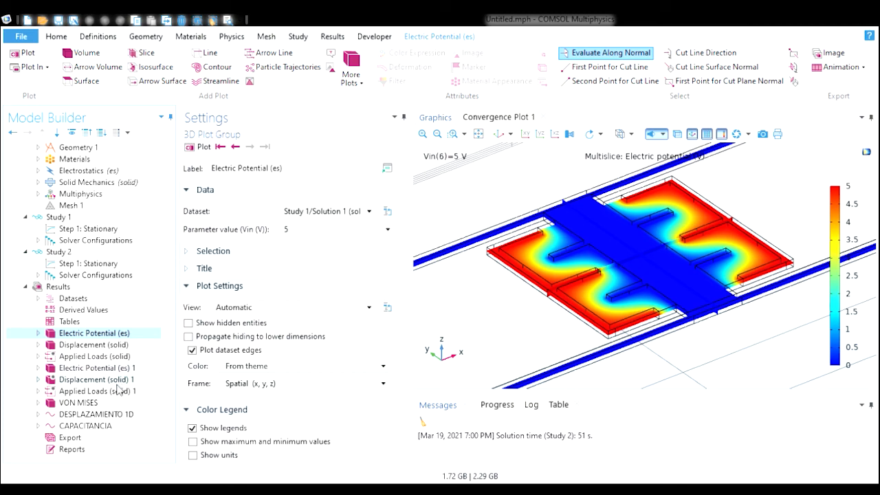
pyautogui.click(129, 367)
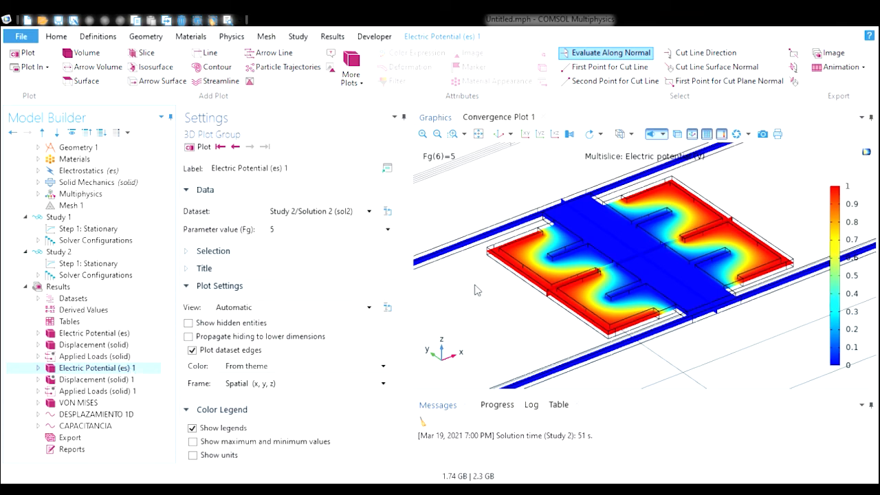
# - Expand the Study 2 electric potential plot group and step through the Fg parameter values of its multislice plot
pyautogui.moveTo(501, 316)
pyautogui.mouseDown()
pyautogui.moveTo(507, 322)
pyautogui.moveTo(497, 317)
pyautogui.mouseUp()
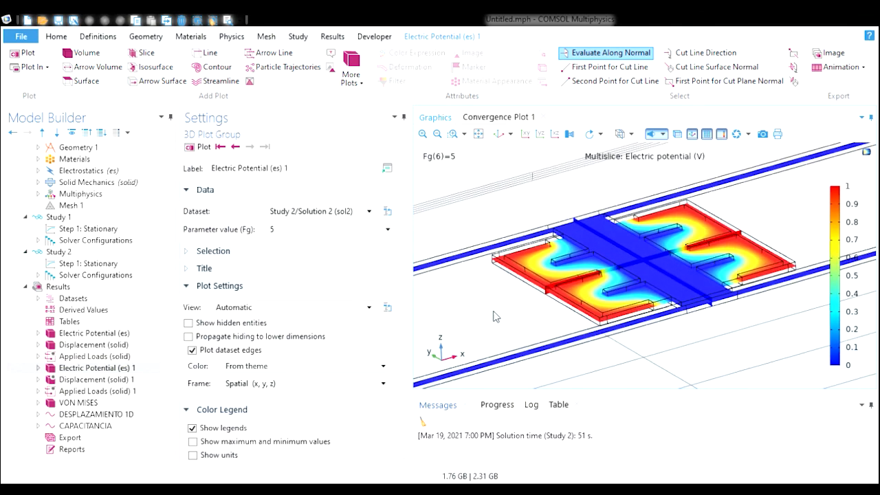
pyautogui.click(39, 369)
pyautogui.click(91, 380)
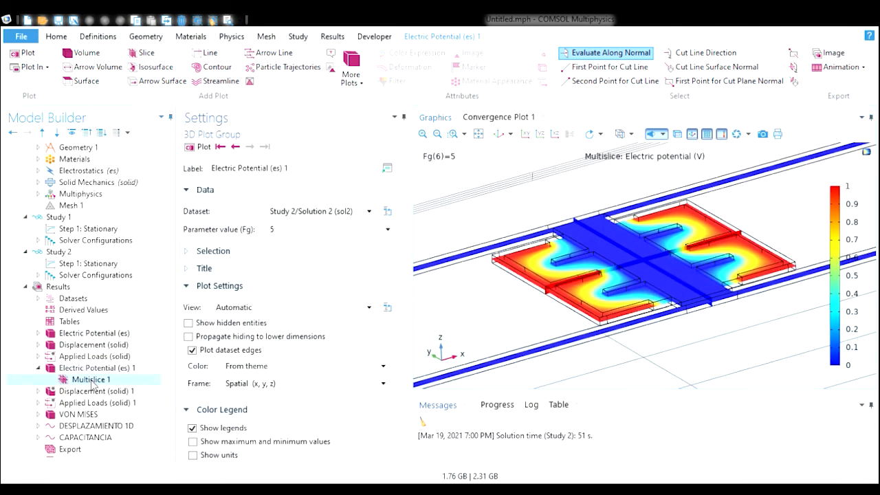
pyautogui.moveTo(495, 306); pyautogui.dragTo(514, 315)
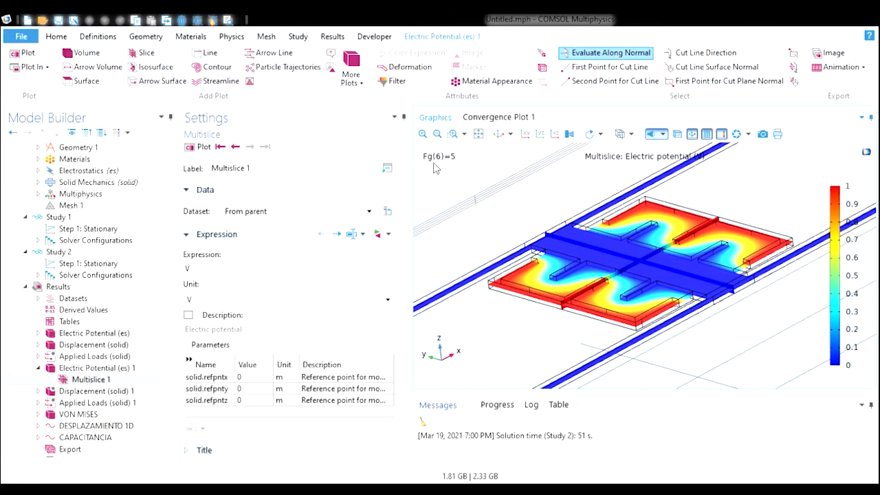
pyautogui.click(235, 147)
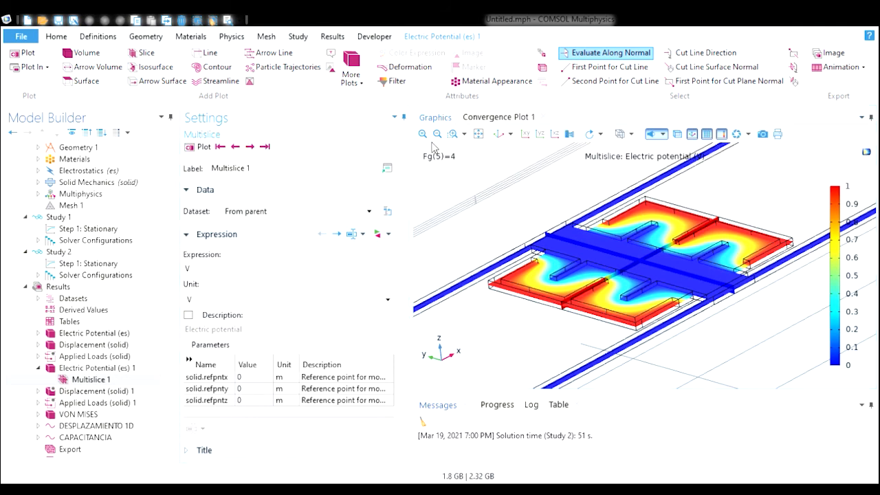
pyautogui.click(237, 149)
pyautogui.click(238, 148)
pyautogui.click(250, 148)
pyautogui.click(250, 147)
pyautogui.click(250, 147)
pyautogui.click(250, 147)
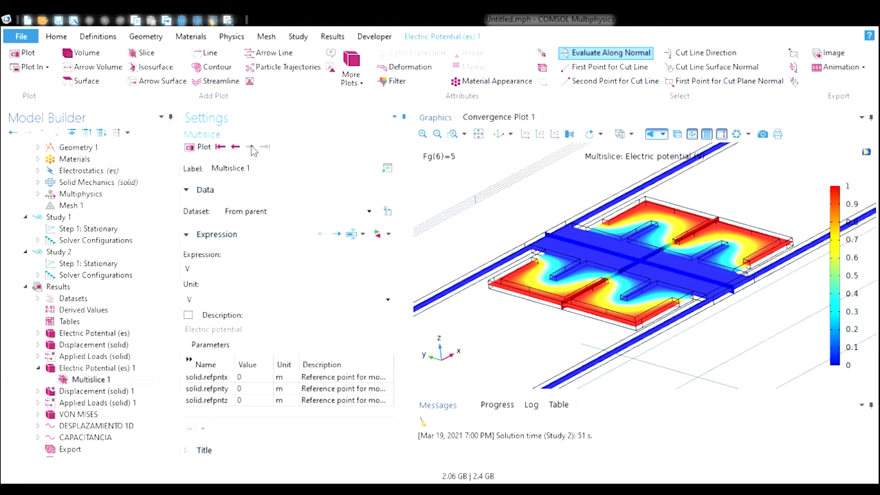
pyautogui.click(236, 147)
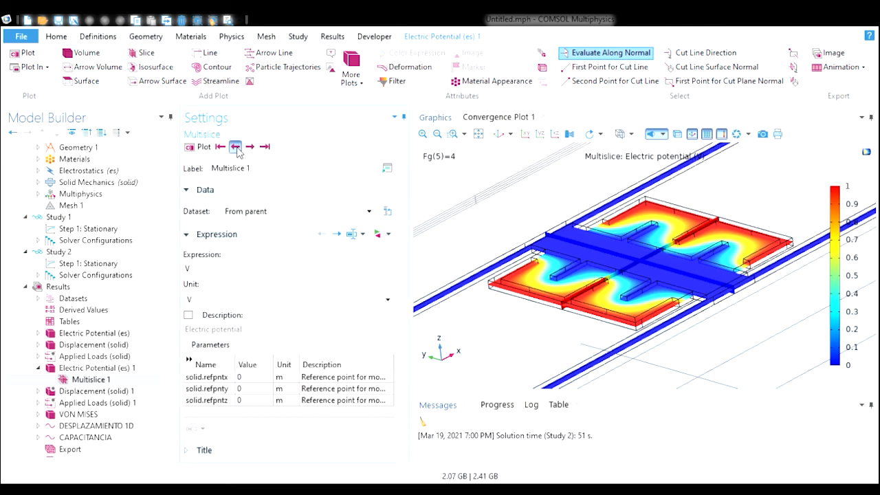
pyautogui.click(237, 147)
pyautogui.click(236, 147)
pyautogui.click(237, 147)
pyautogui.click(236, 147)
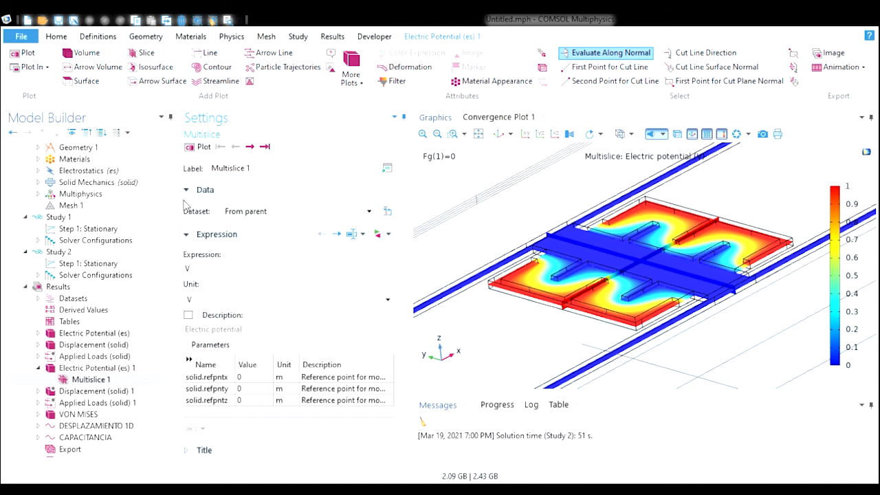
# - Open the VON MISES plot and step through its Vin parameter values
pyautogui.click(111, 414)
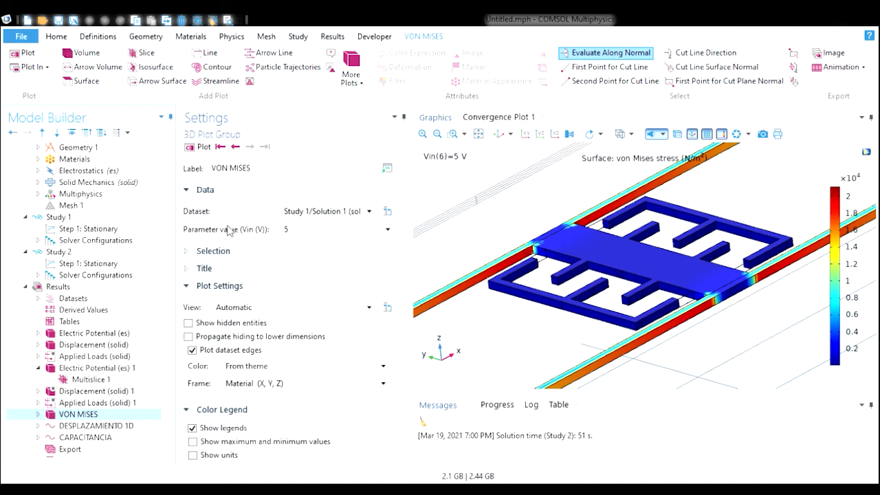
pyautogui.click(299, 230)
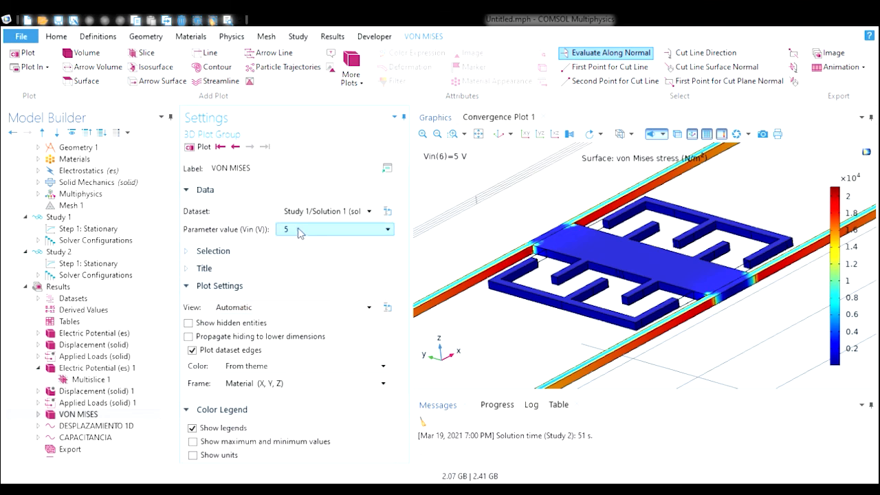
pyautogui.click(235, 147)
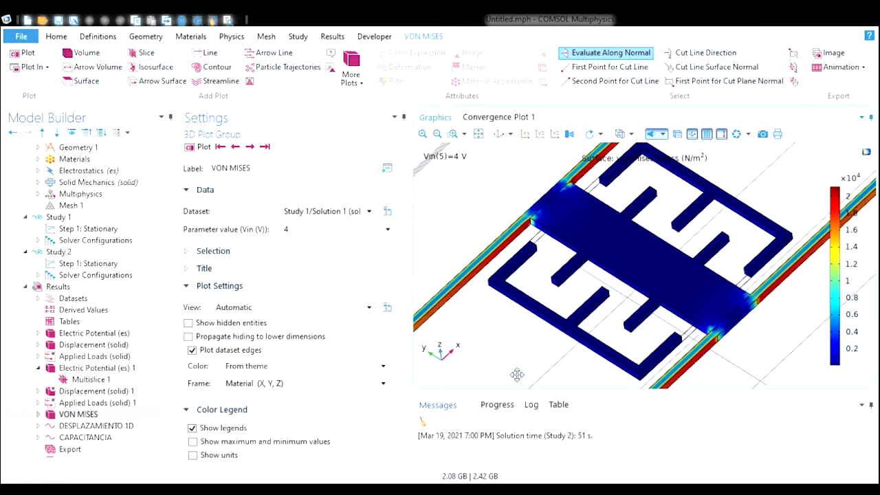
pyautogui.click(235, 147)
pyautogui.click(235, 147)
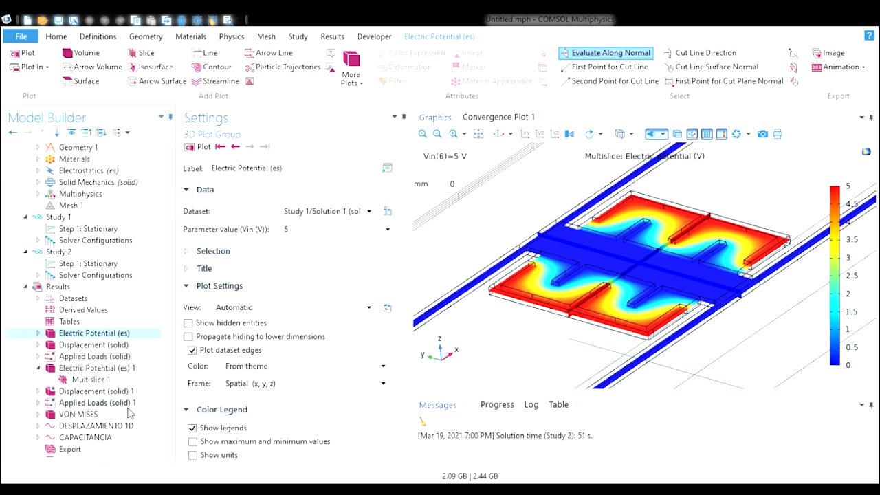
pyautogui.click(131, 414)
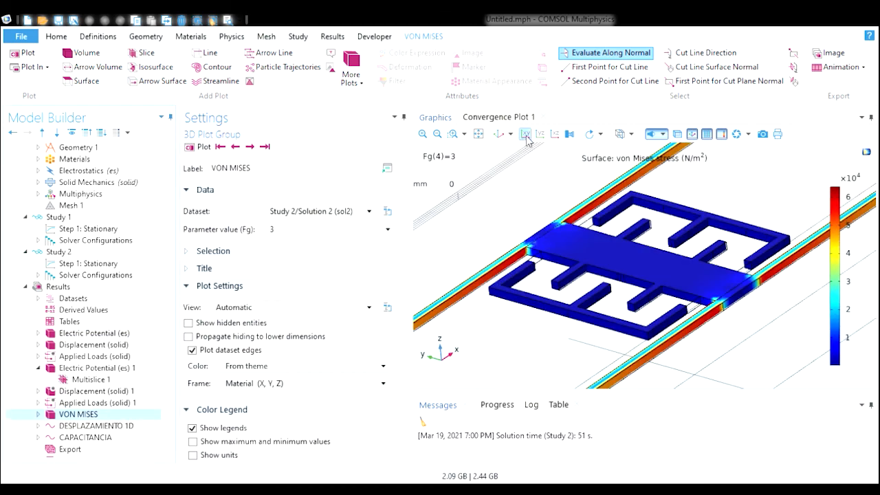
# - Zoom in on the accelerometer in the VON MISES plot and inspect it at Fg 5 from a rotated view
pyautogui.click(500, 136)
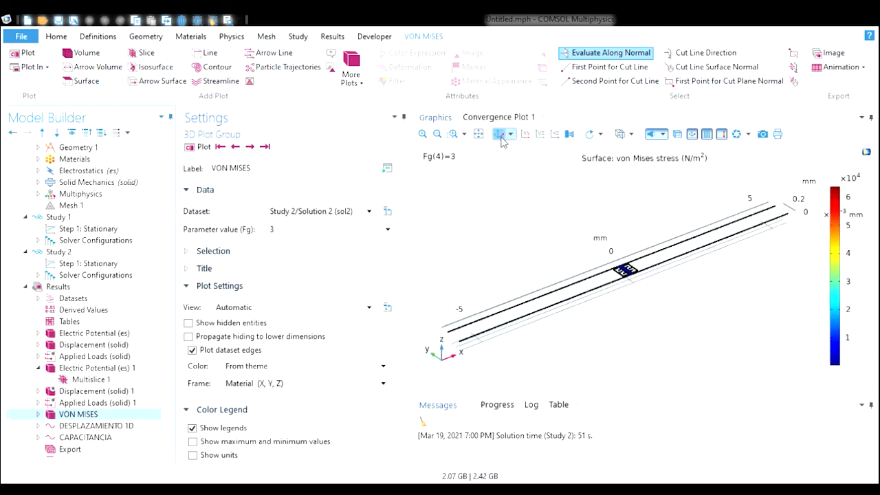
pyautogui.click(423, 134)
pyautogui.click(437, 134)
pyautogui.click(452, 134)
pyautogui.moveTo(477, 224); pyautogui.dragTo(656, 347)
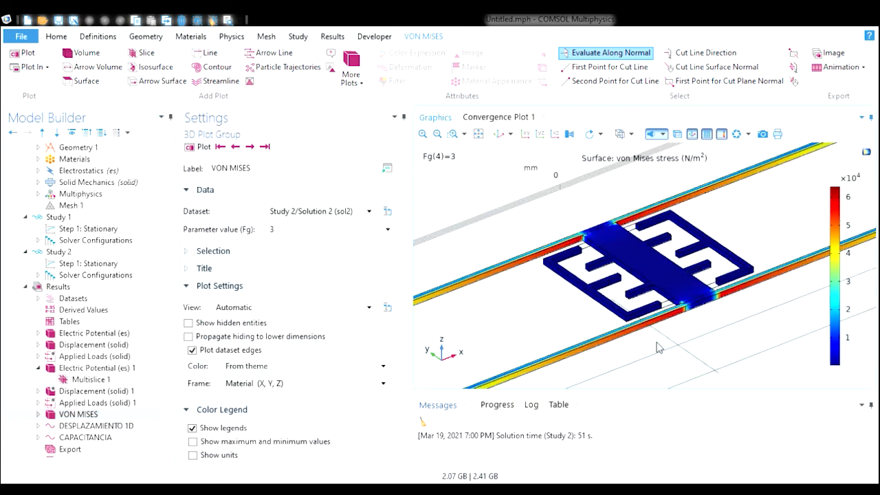
pyautogui.click(96, 414)
pyautogui.scroll(-2, 297, 230)
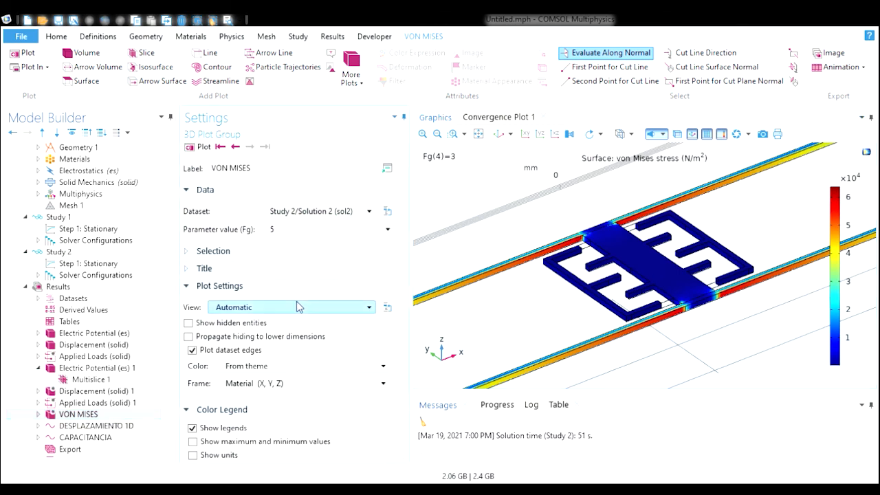
pyautogui.click(201, 151)
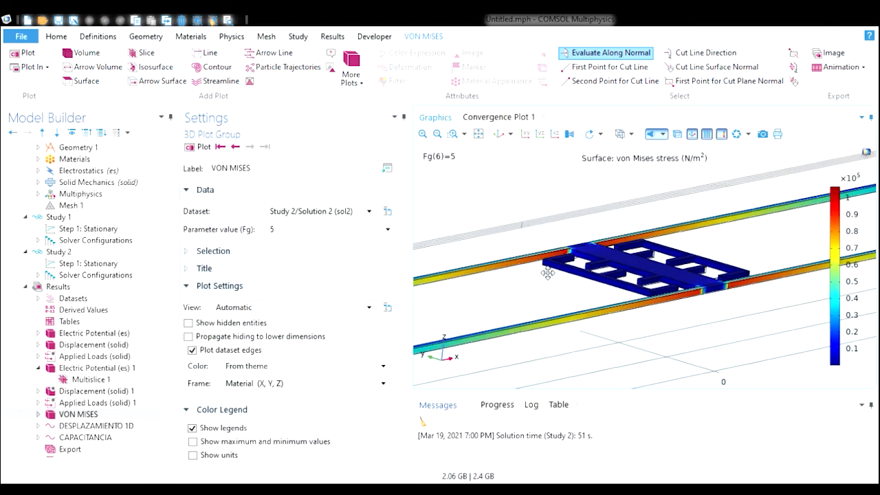
pyautogui.moveTo(557, 269); pyautogui.dragTo(527, 289)
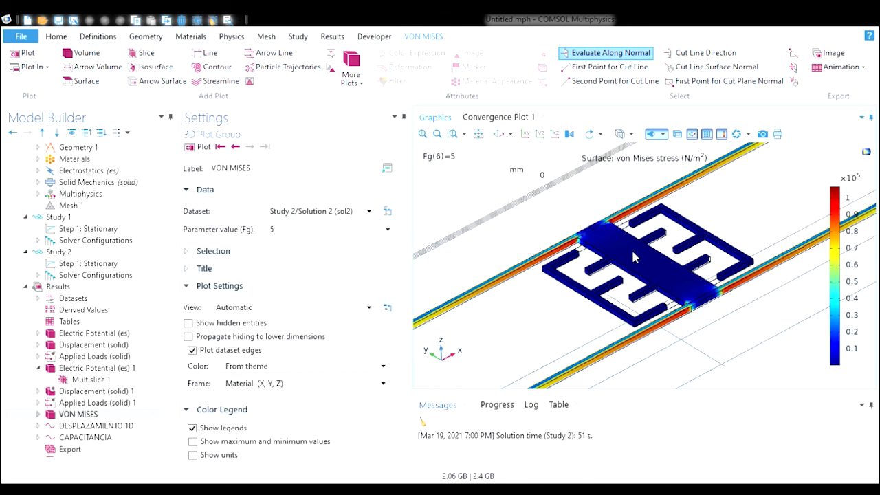
# - Compare the Study 1 and Study 2 displacement plots, stepping back through Fg values and zooming onto the proof mass
pyautogui.click(129, 345)
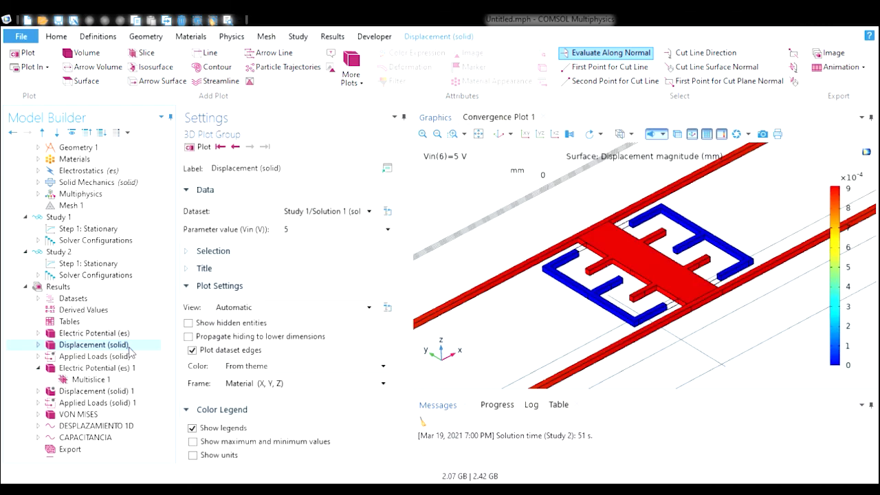
pyautogui.click(104, 391)
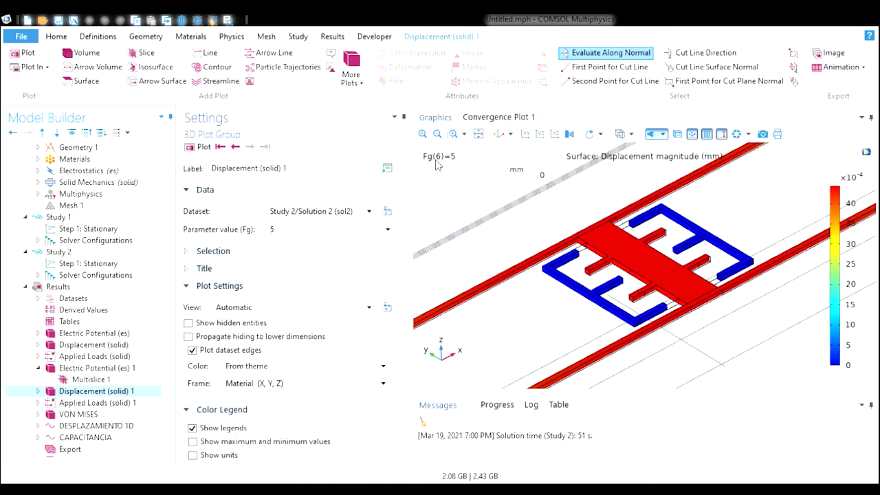
pyautogui.click(235, 147)
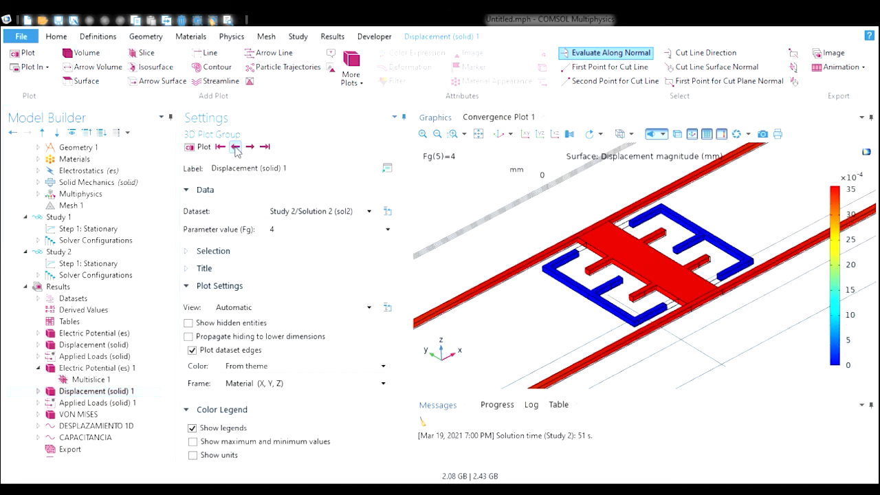
pyautogui.click(235, 147)
pyautogui.click(235, 147)
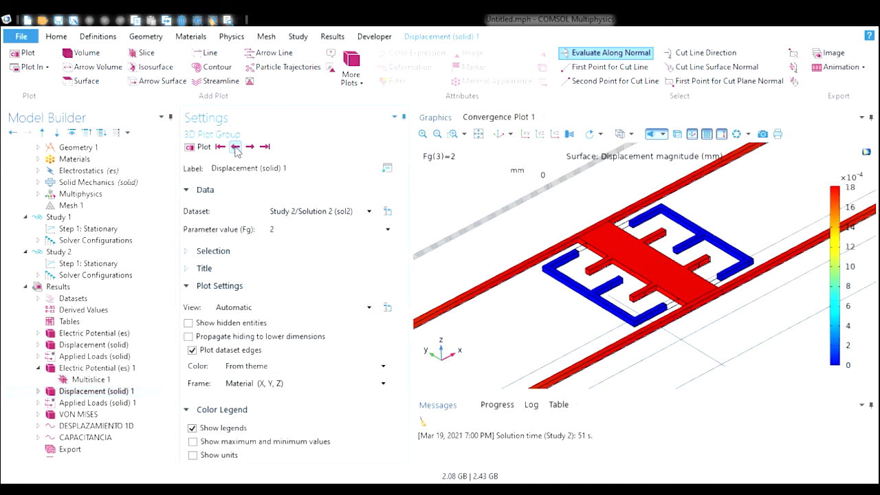
pyautogui.click(235, 147)
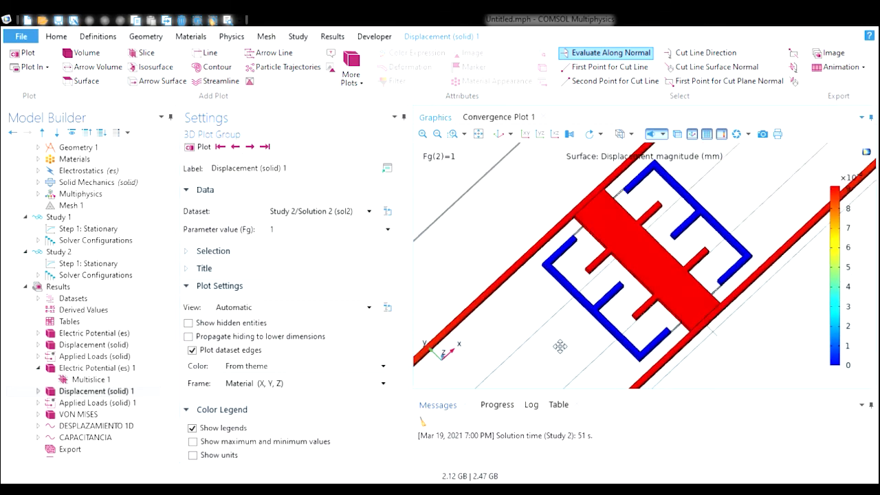
pyautogui.moveTo(557, 324); pyautogui.dragTo(565, 350)
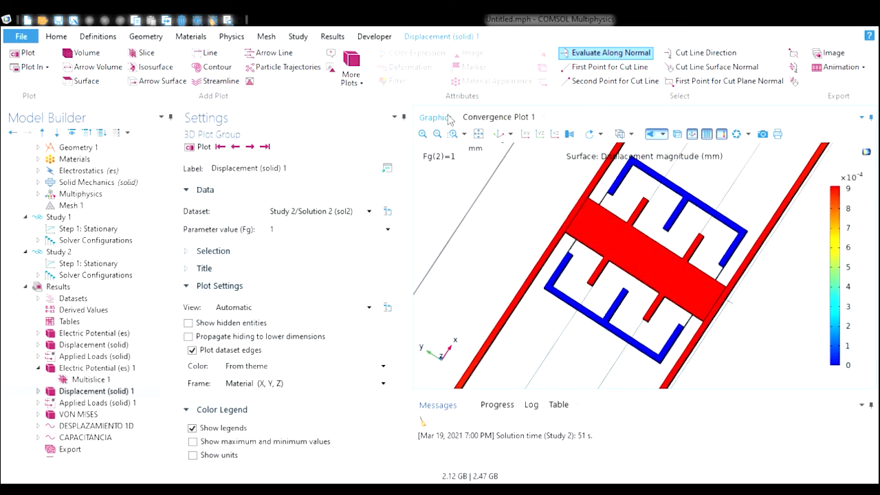
pyautogui.click(437, 134)
pyautogui.click(453, 134)
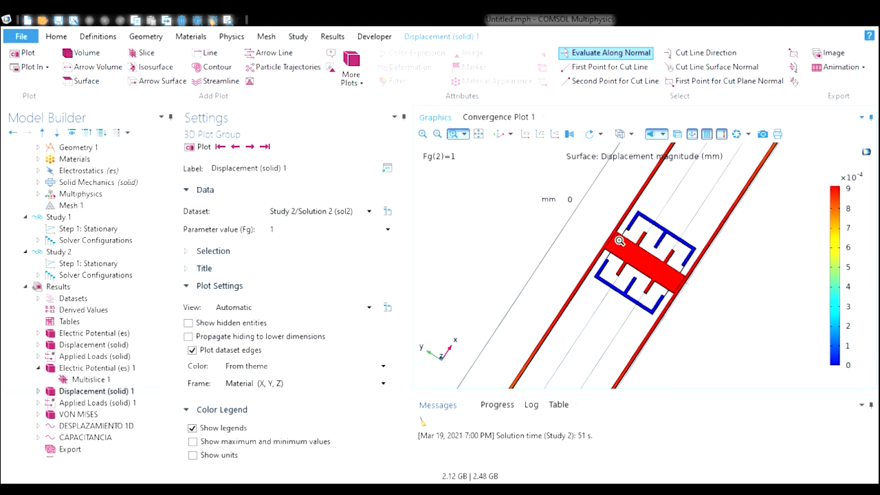
pyautogui.moveTo(611, 233); pyautogui.dragTo(627, 278)
pyautogui.moveTo(637, 353); pyautogui.dragTo(658, 334)
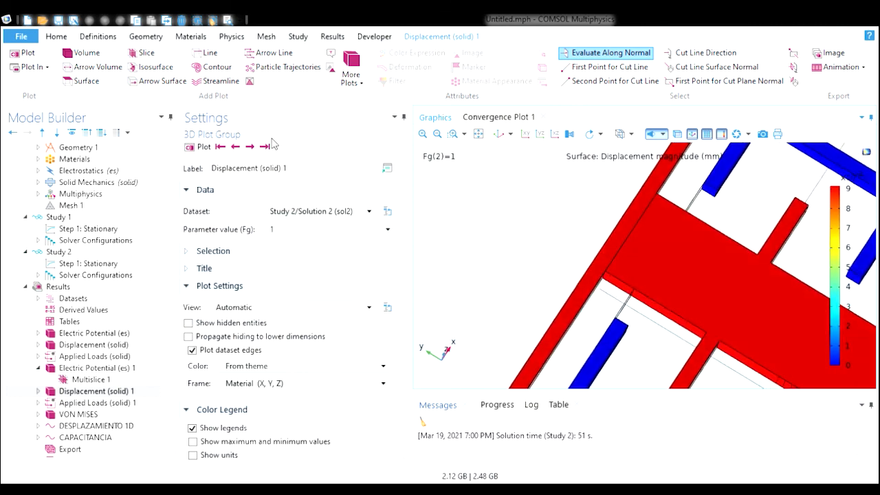
# - Step through the Fg values of the Study 2 displacement plot while zoomed into a spring-to-frame junction
pyautogui.click(250, 147)
pyautogui.click(250, 147)
pyautogui.click(249, 147)
pyautogui.click(250, 147)
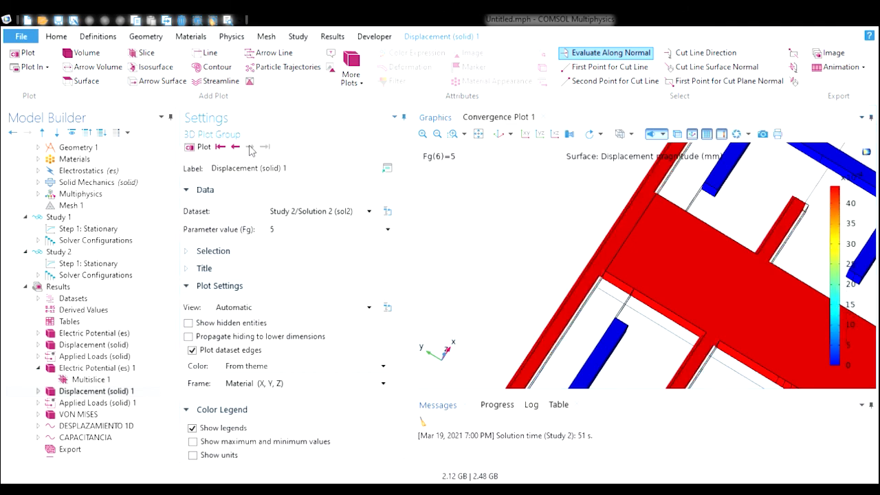
pyautogui.moveTo(598, 320); pyautogui.dragTo(613, 301)
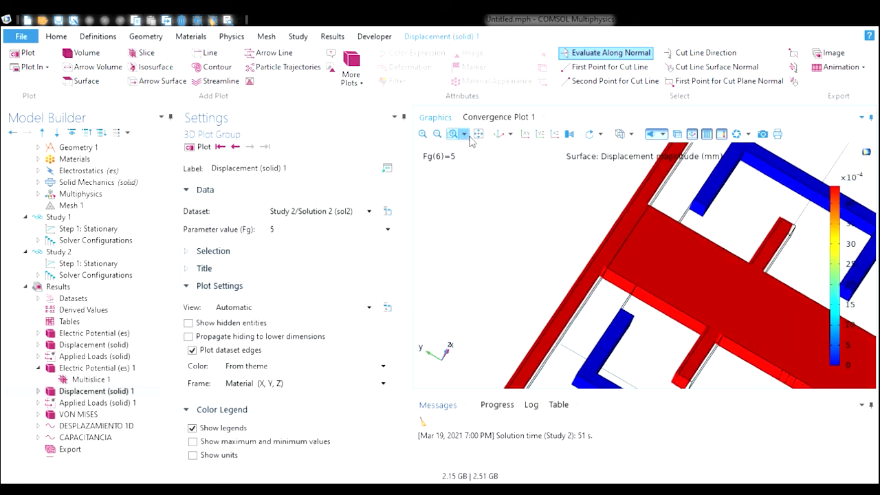
pyautogui.click(452, 133)
pyautogui.moveTo(566, 248); pyautogui.dragTo(617, 299)
pyautogui.moveTo(661, 347)
pyautogui.mouseDown()
pyautogui.moveTo(658, 378)
pyautogui.moveTo(659, 354)
pyautogui.mouseUp()
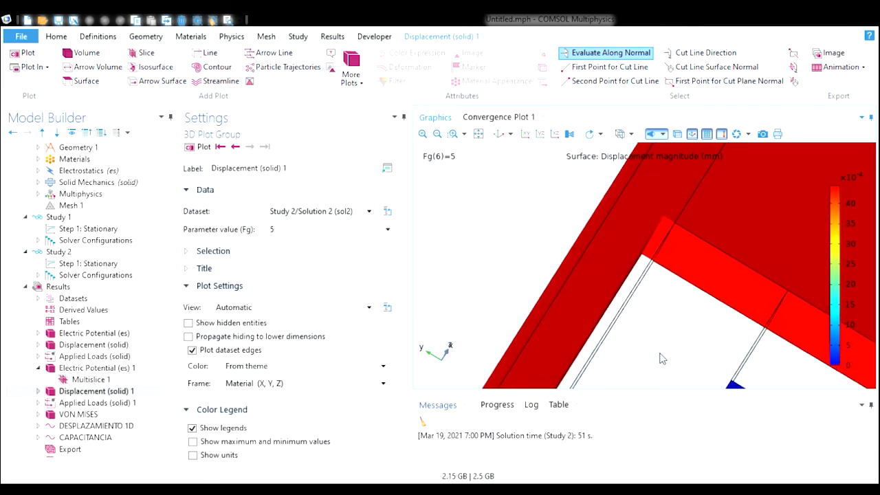
pyautogui.click(235, 147)
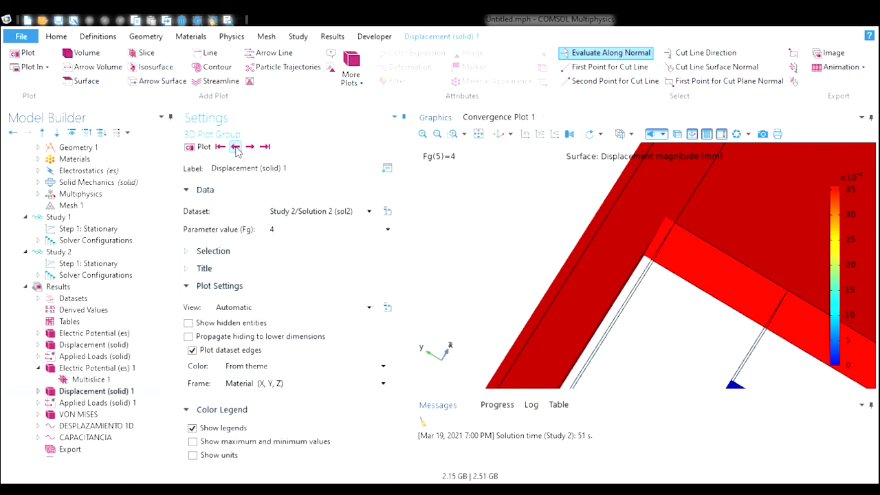
pyautogui.click(235, 147)
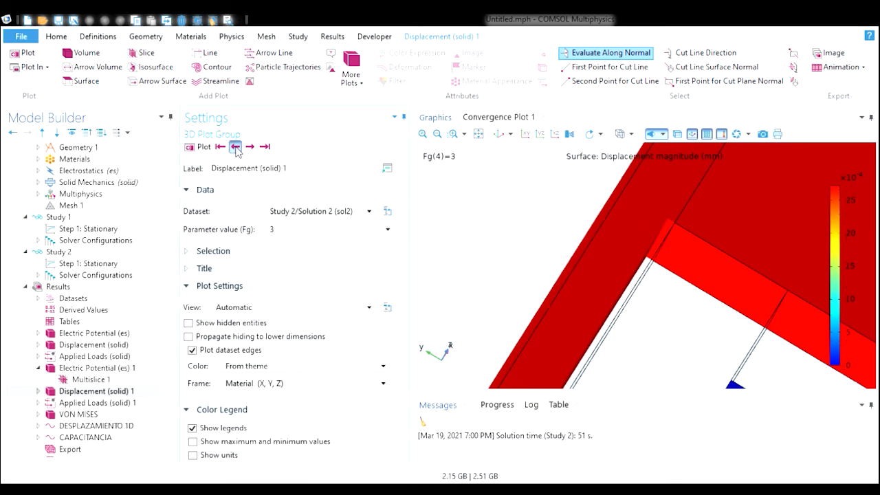
pyautogui.click(235, 147)
pyautogui.click(235, 147)
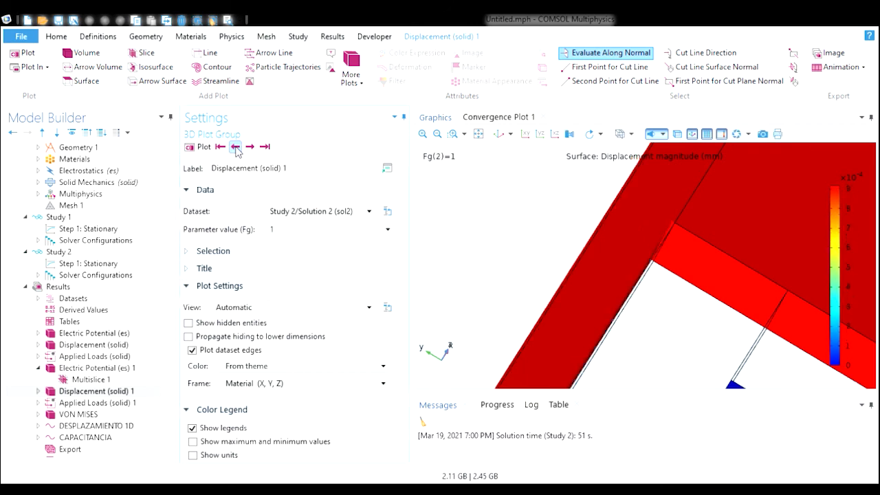
pyautogui.click(235, 147)
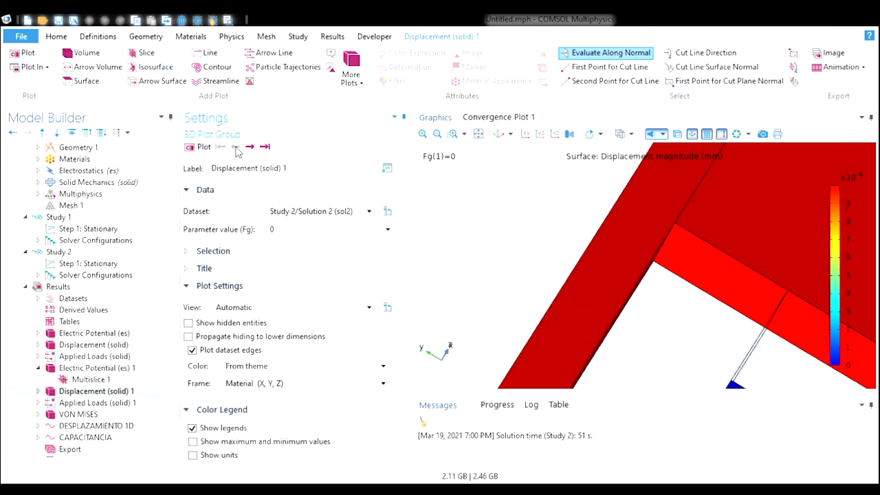
# - Rotate the zoomed displacement view and step forward through the Fg values up to 5, then zoom to extents
pyautogui.moveTo(690, 310); pyautogui.dragTo(717, 277)
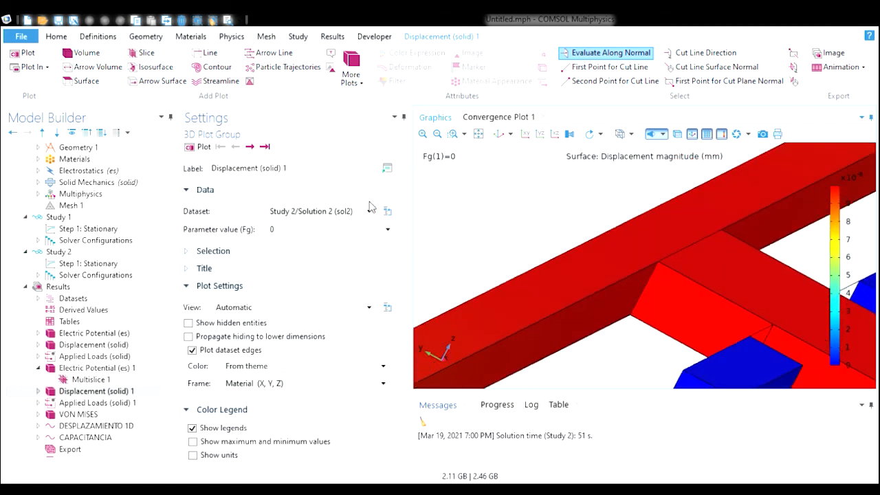
pyautogui.click(250, 147)
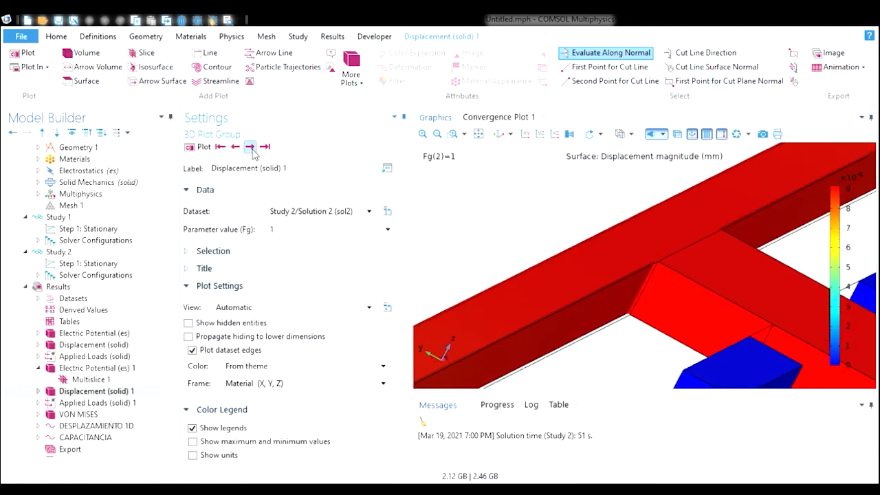
pyautogui.moveTo(589, 345); pyautogui.dragTo(598, 364)
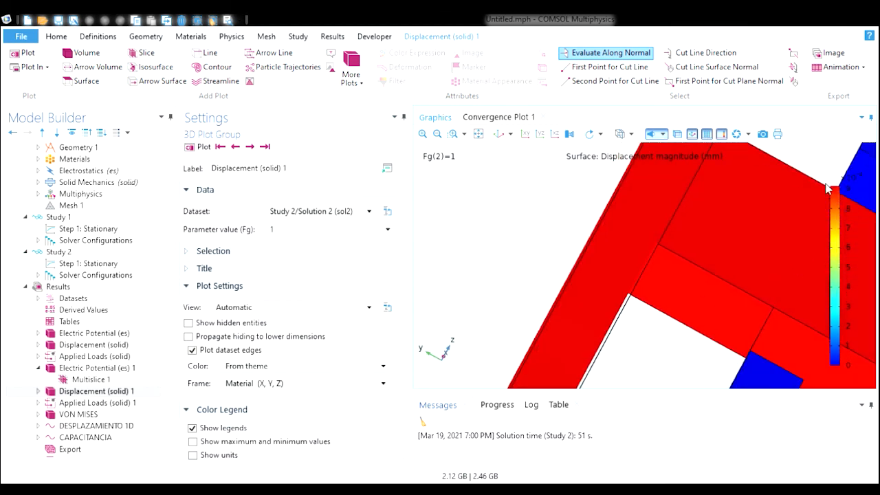
pyautogui.moveTo(824, 158); pyautogui.dragTo(832, 165)
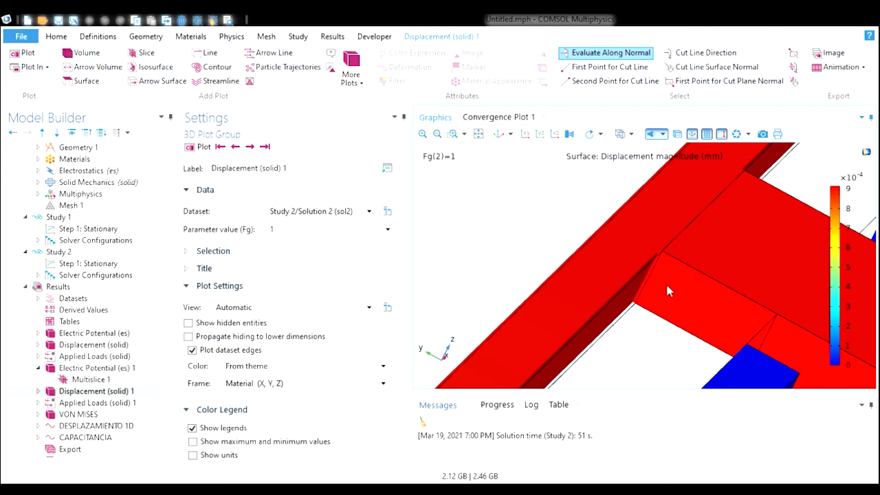
pyautogui.click(250, 147)
pyautogui.click(250, 147)
pyautogui.click(250, 147)
pyautogui.click(250, 147)
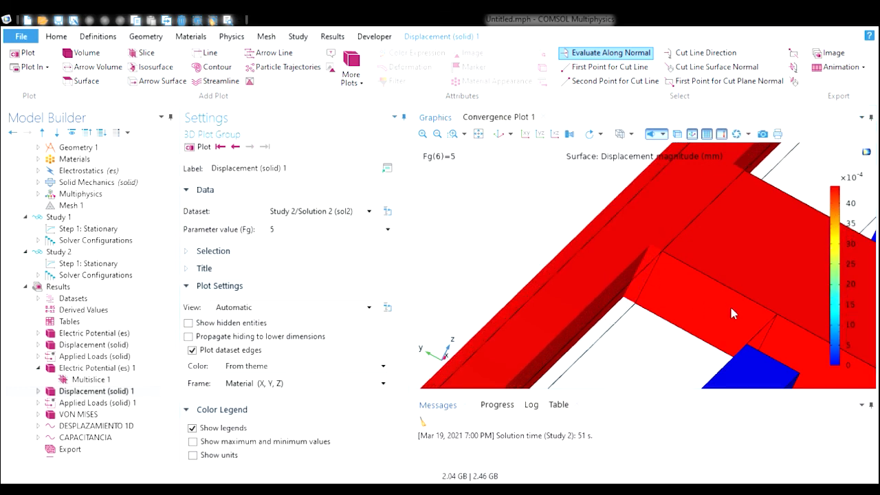
pyautogui.click(499, 141)
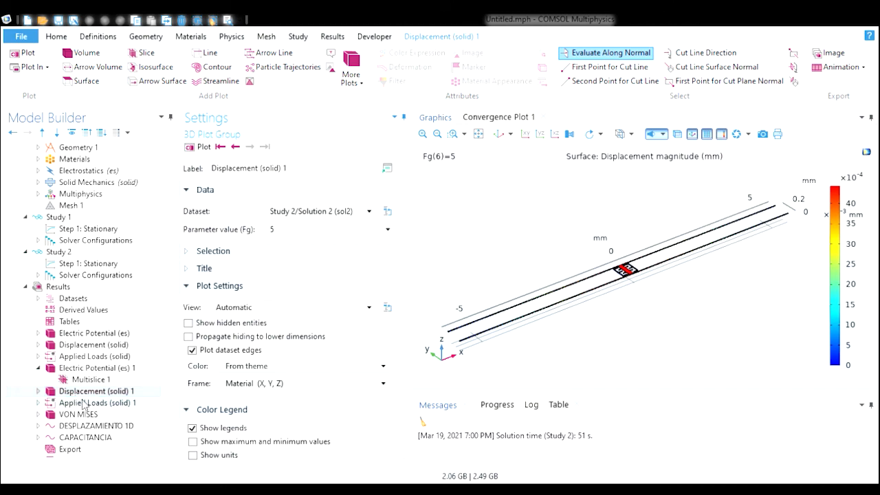
# - Open the DESPLAZAMIENTO 1D and CAPACITANCIA plots to review their graphs
pyautogui.click(128, 429)
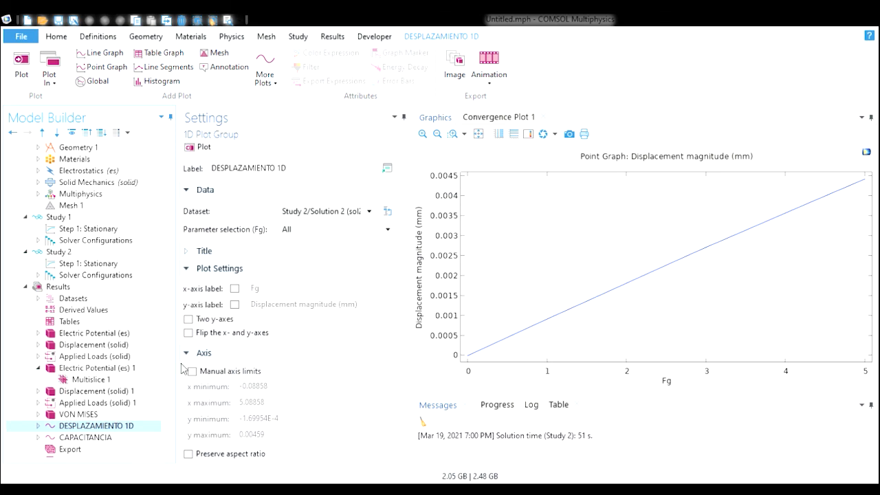
pyautogui.click(119, 440)
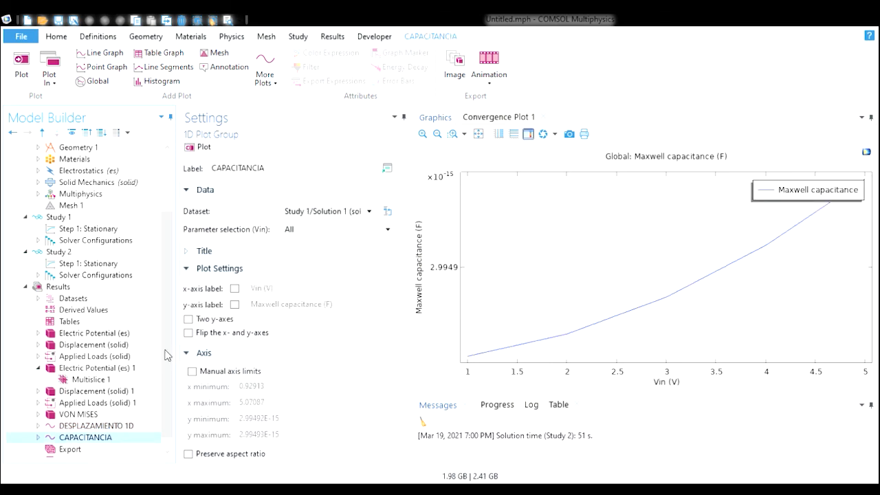
pyautogui.scroll(-1, 171, 357)
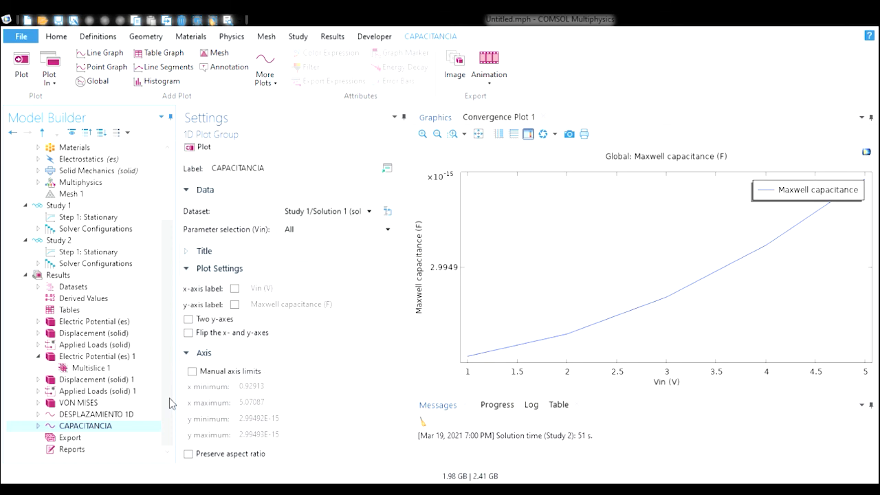